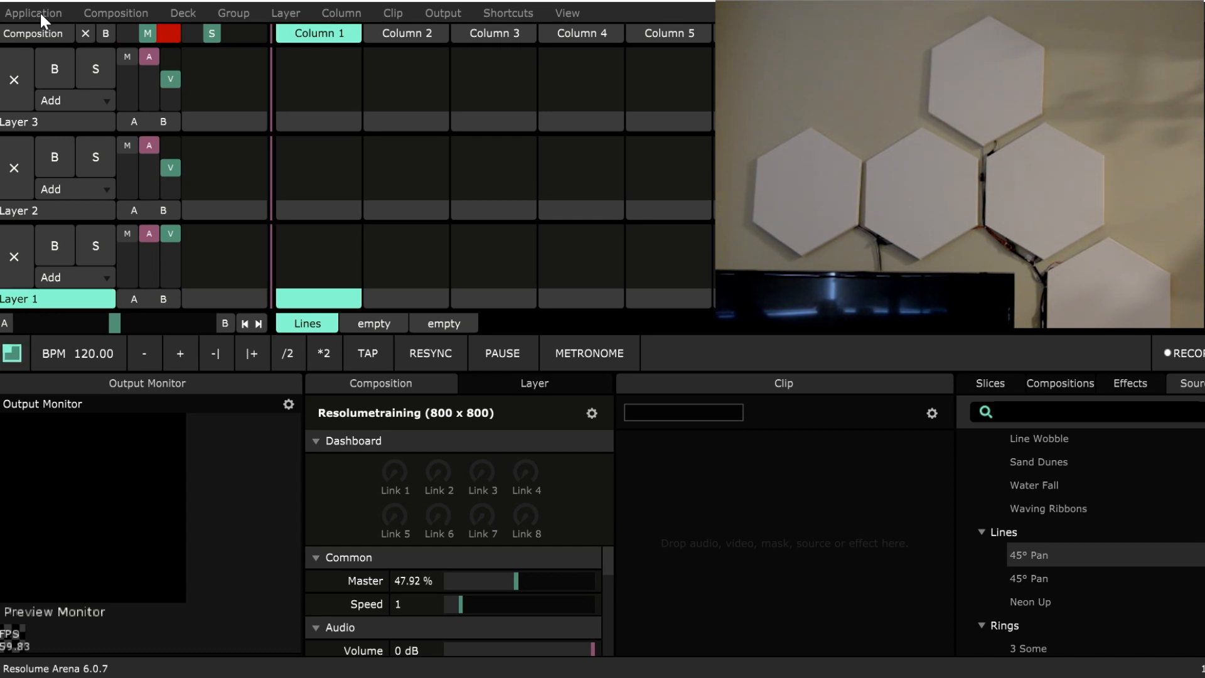
Create a new fixture named trainingTSC in the Fixture Editor.
{"action": "left_click", "coordinate": [29, 13]}
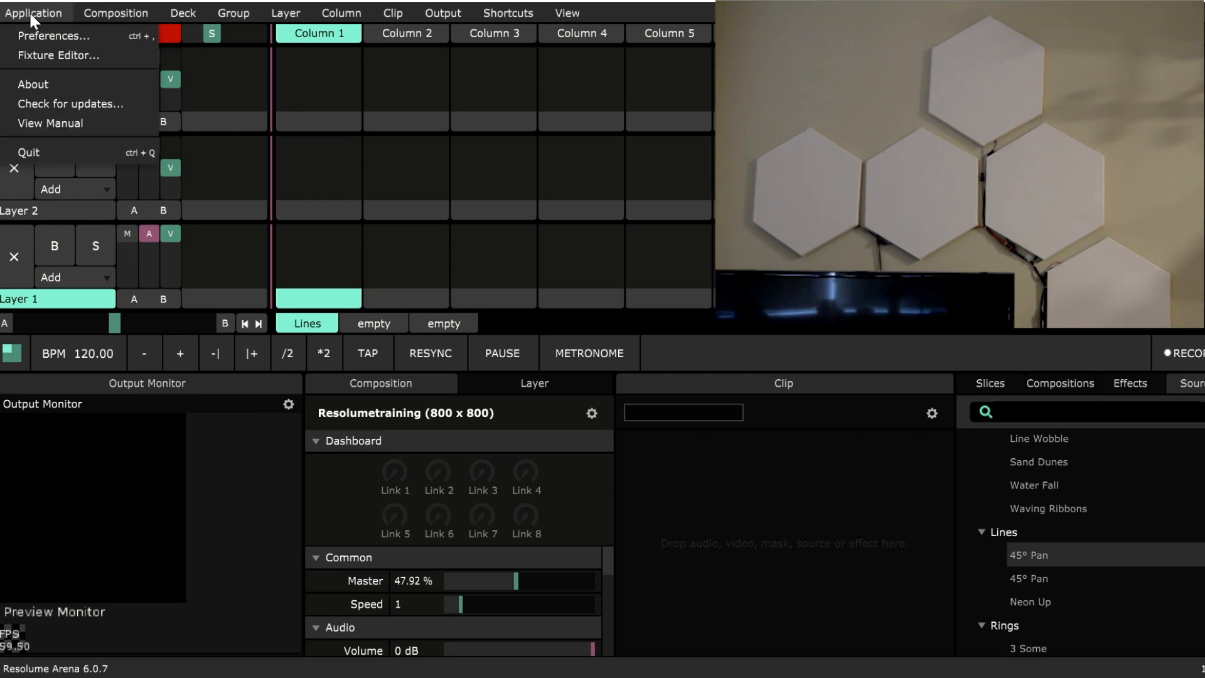
{"action": "left_click", "coordinate": [74, 56]}
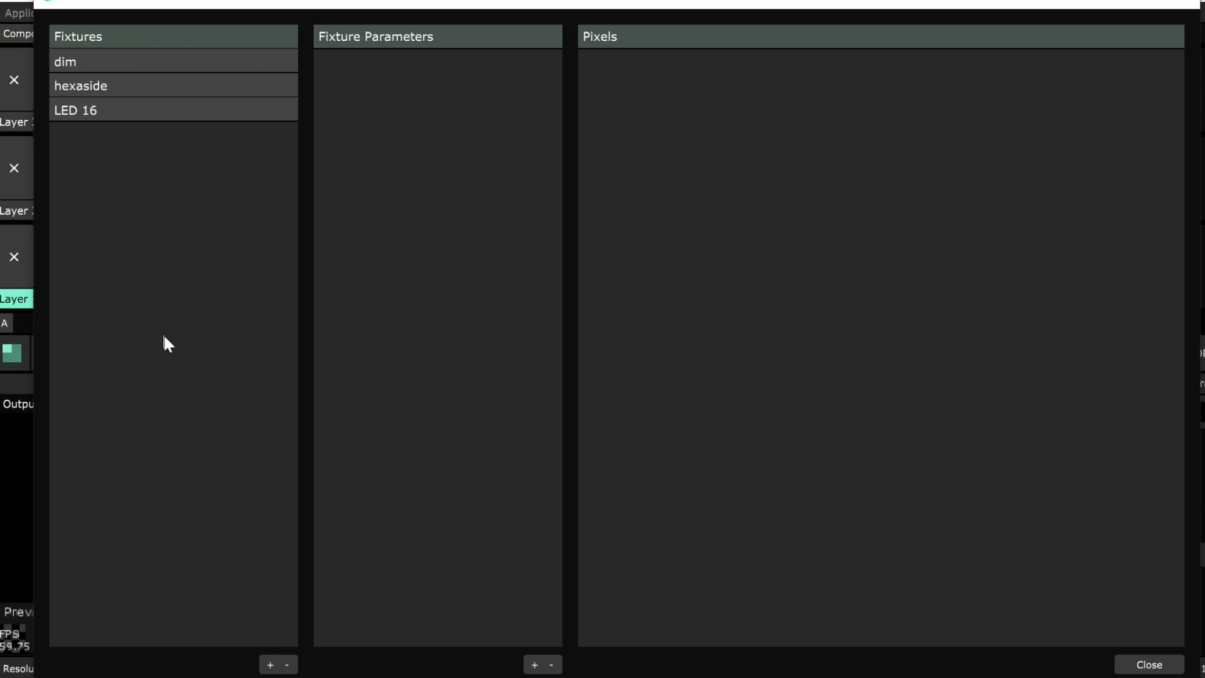
{"action": "left_click", "coordinate": [99, 114]}
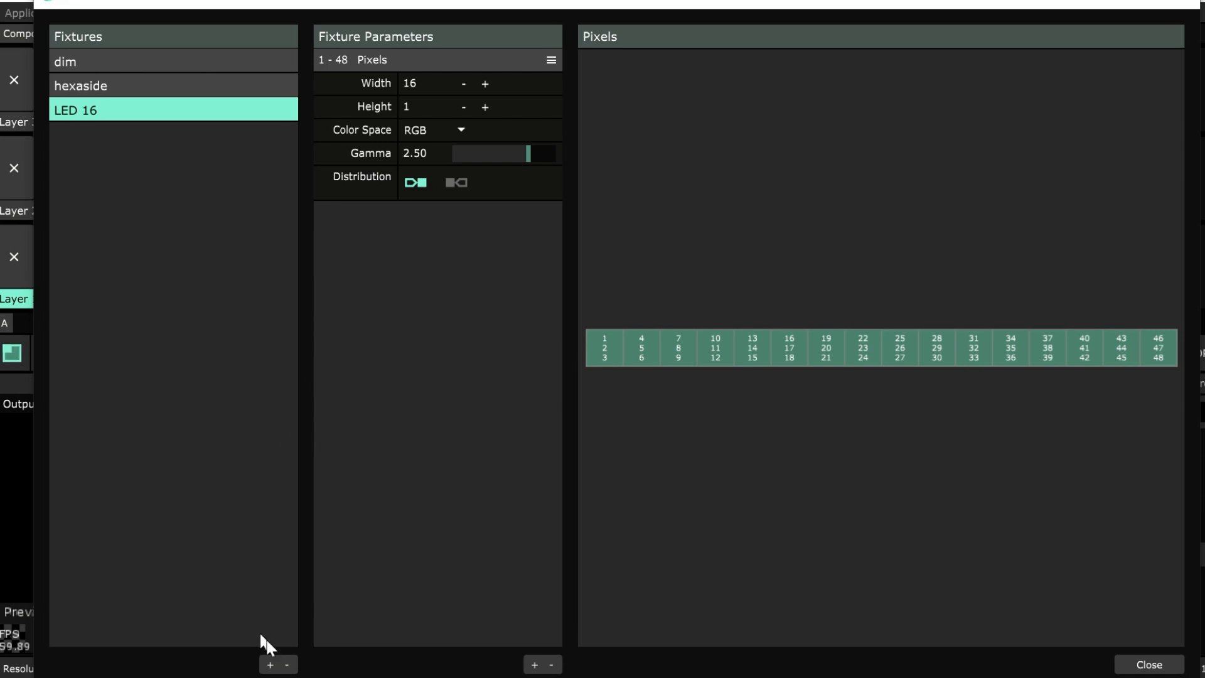
{"action": "left_click", "coordinate": [271, 664]}
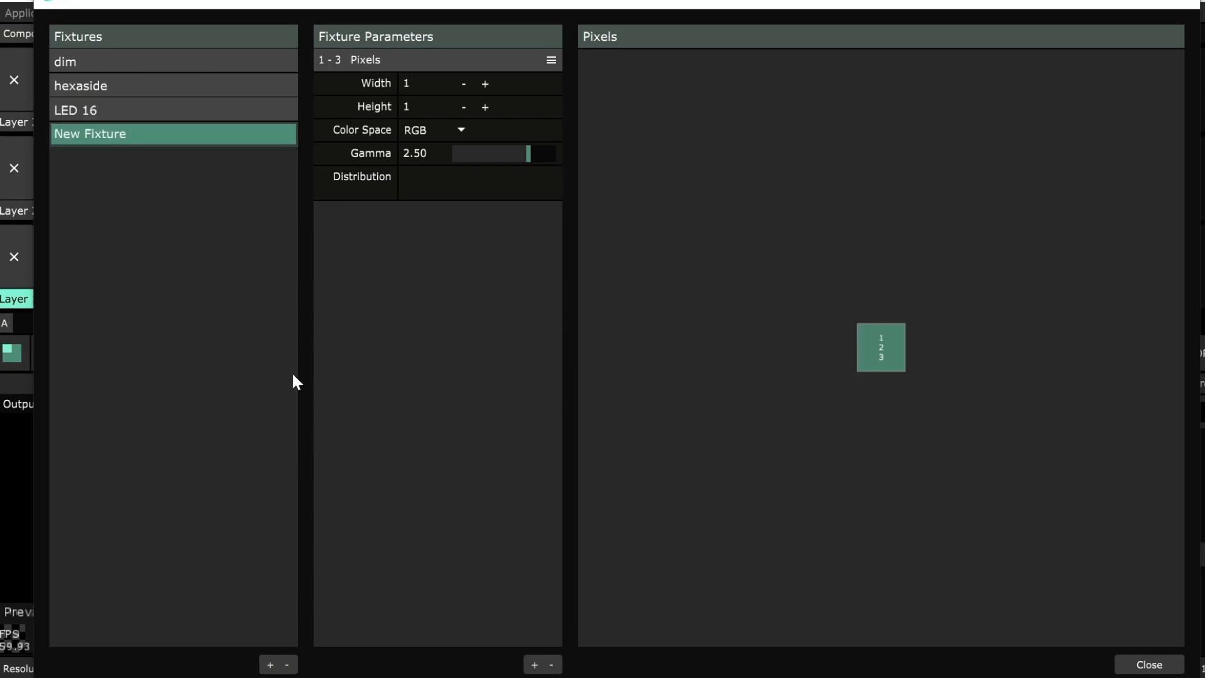
{"action": "type", "text": "trainingTSC"}
{"action": "key", "text": "Return"}
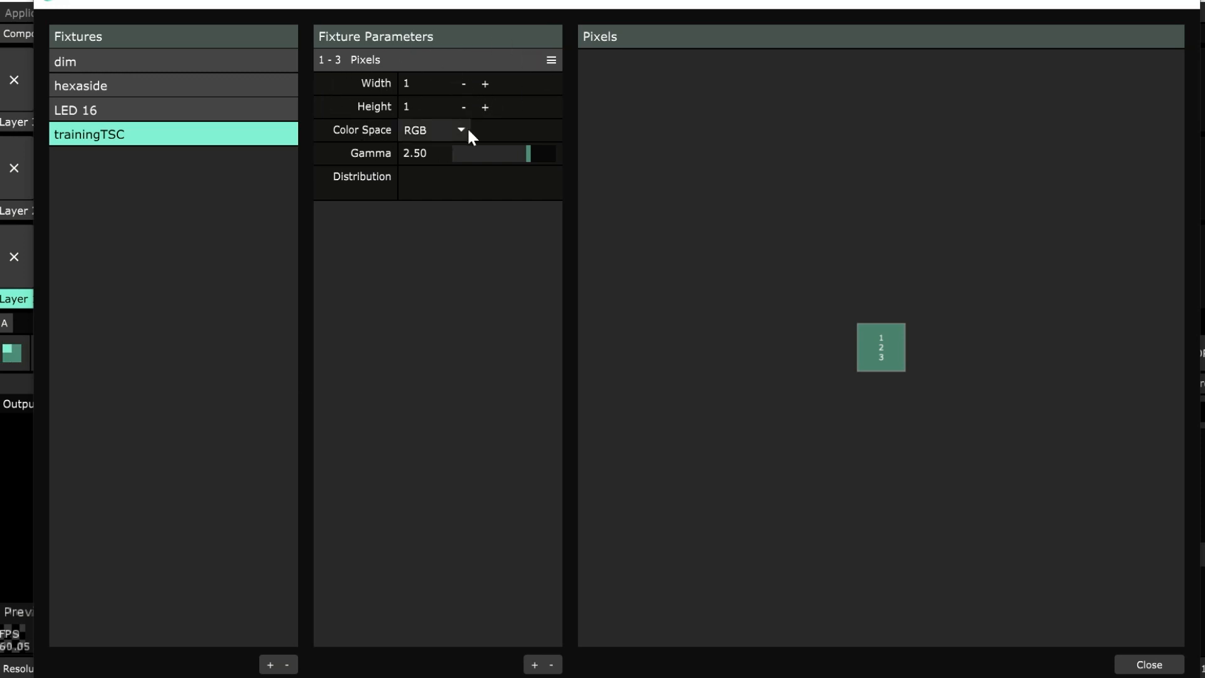
Set the trainingTSC fixture's width to 10 pixels and its color space to RGB.
{"action": "left_click", "coordinate": [423, 85]}
{"action": "type", "text": "10"}
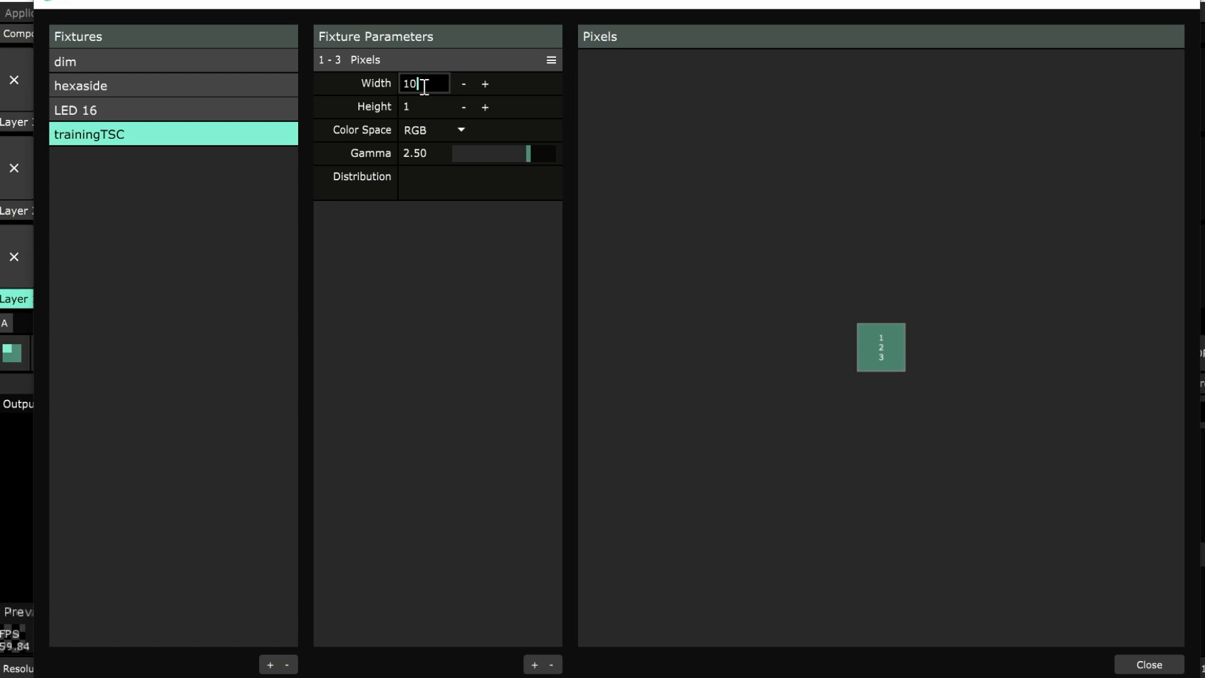
{"action": "key", "text": "Return"}
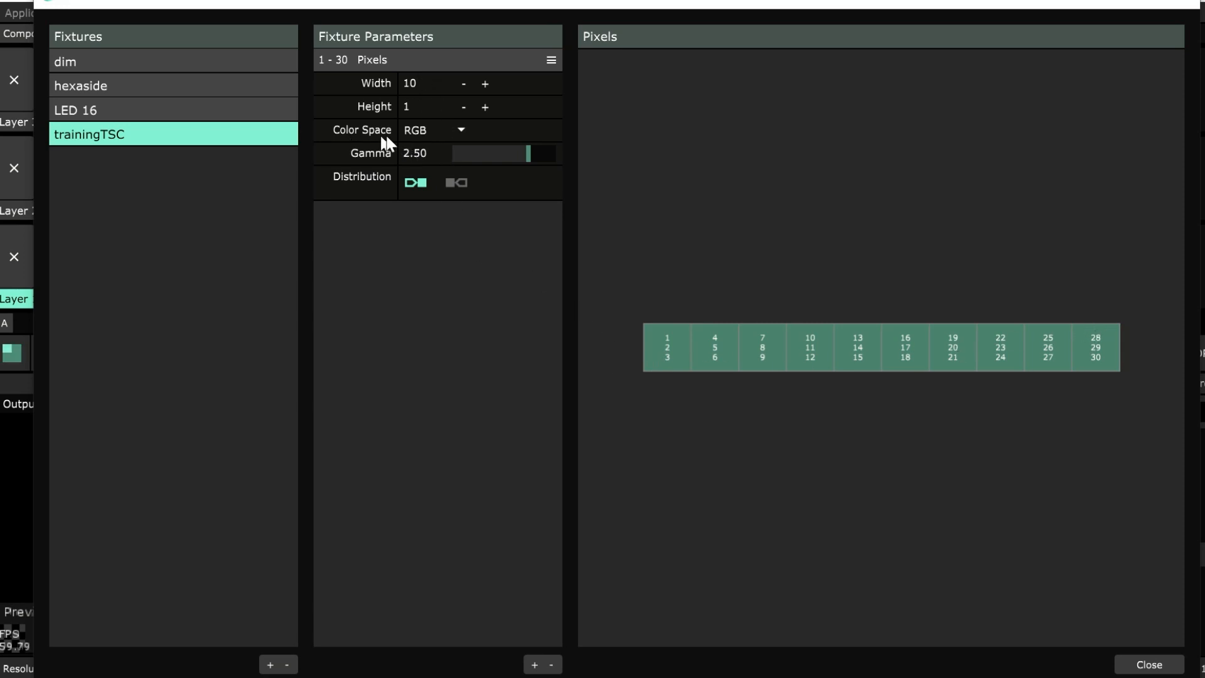
{"action": "left_click", "coordinate": [417, 135]}
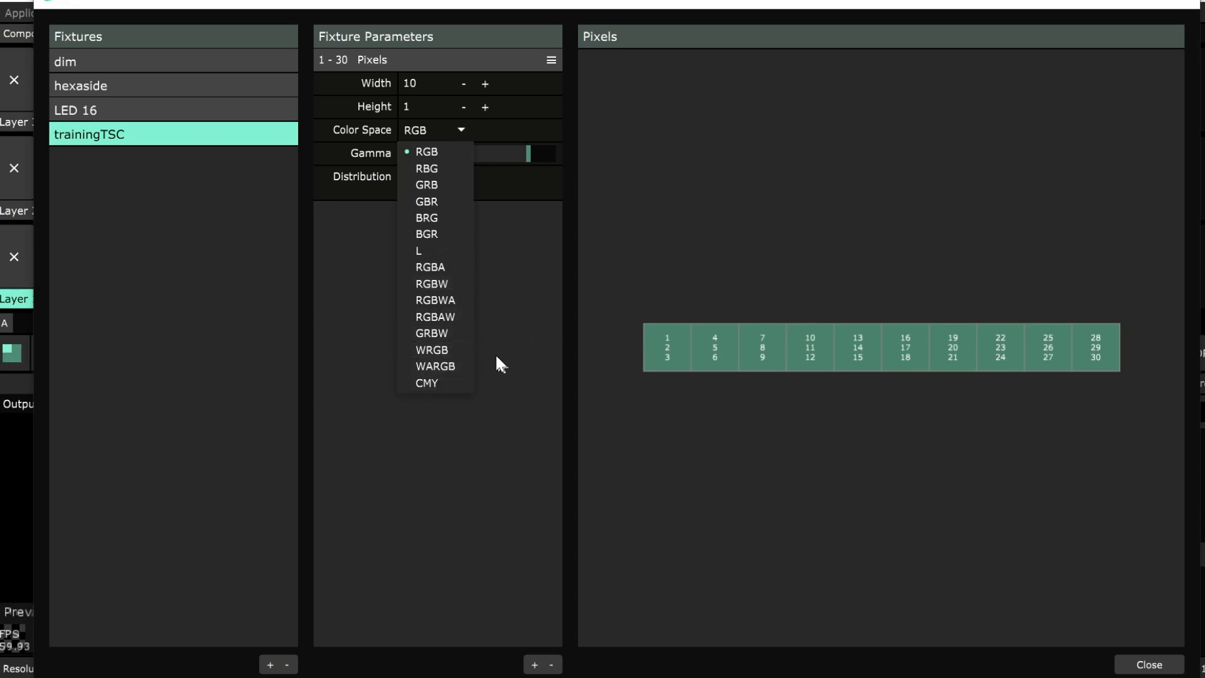
{"action": "left_click", "coordinate": [434, 156]}
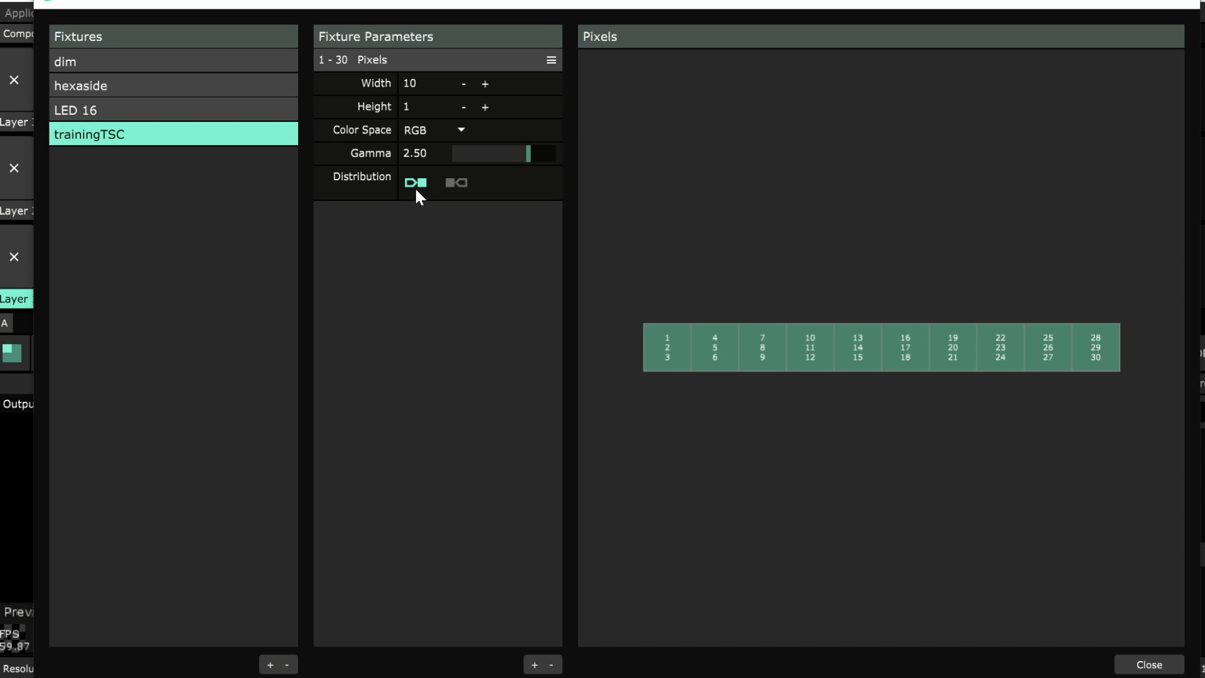
Try the reversed pixel distribution and a column-wise layout with height 3, and restore the fixture to a single forward row.
{"action": "left_click", "coordinate": [450, 185]}
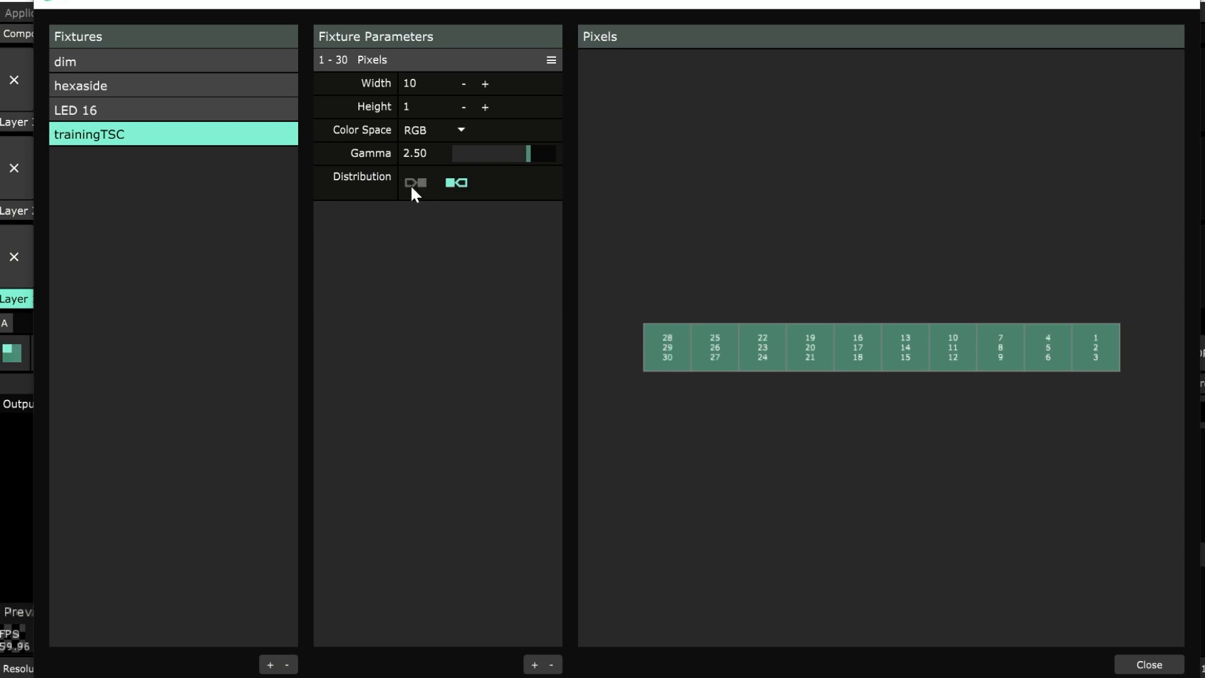
{"action": "left_click", "coordinate": [419, 182]}
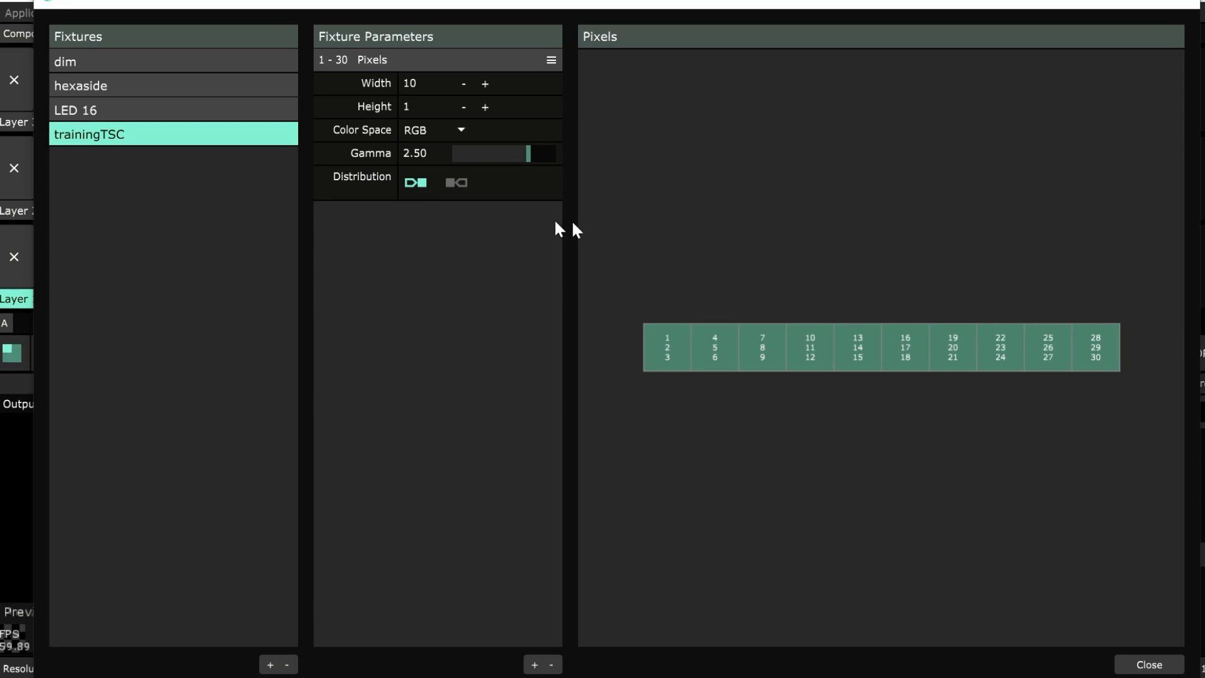
{"action": "left_click", "coordinate": [485, 107]}
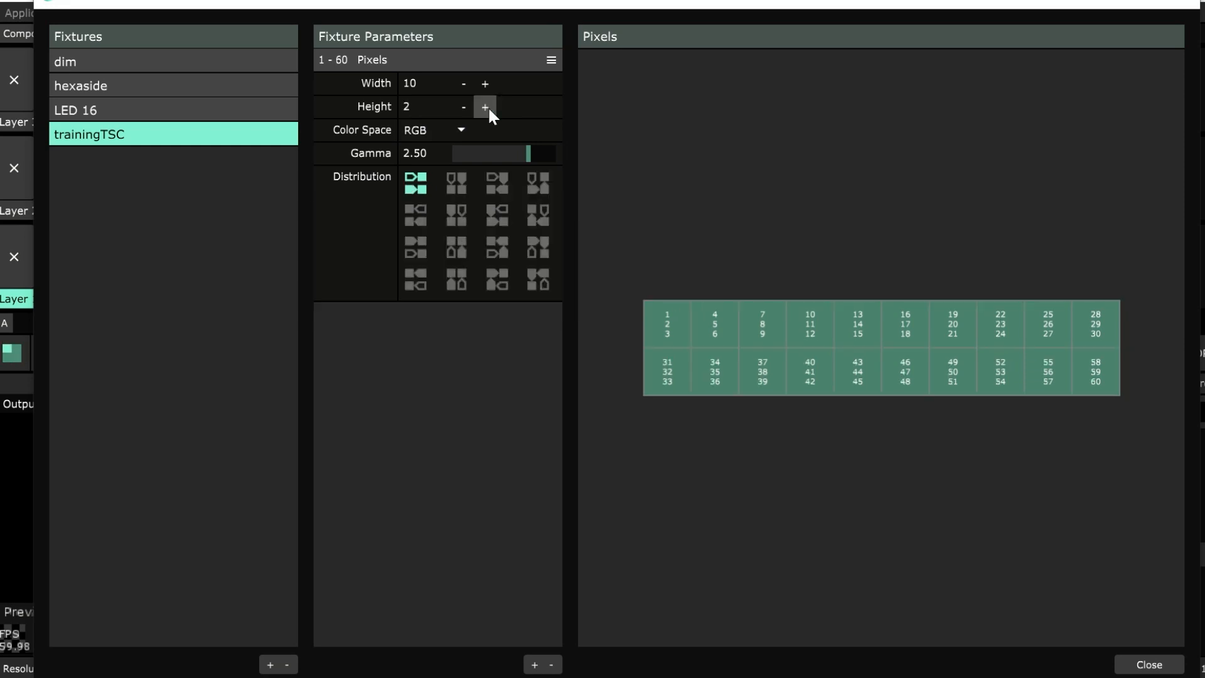
{"action": "left_click", "coordinate": [485, 107]}
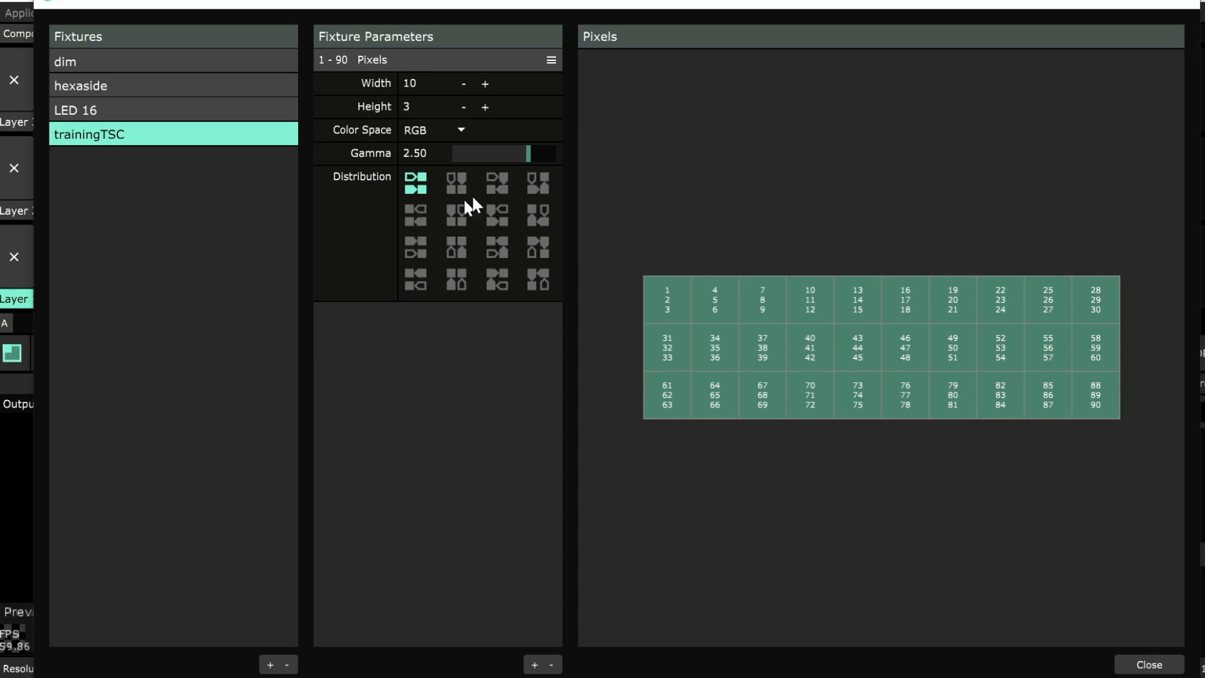
{"action": "left_click", "coordinate": [455, 183]}
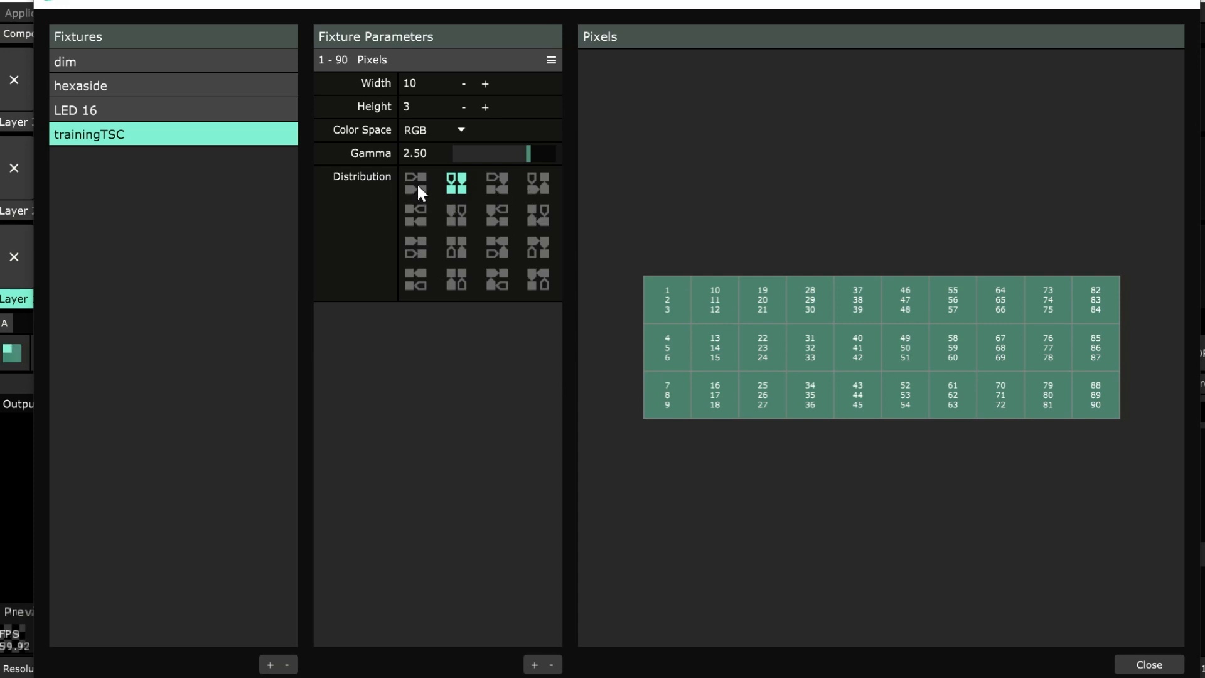
{"action": "left_click", "coordinate": [463, 106]}
{"action": "left_click", "coordinate": [463, 106]}
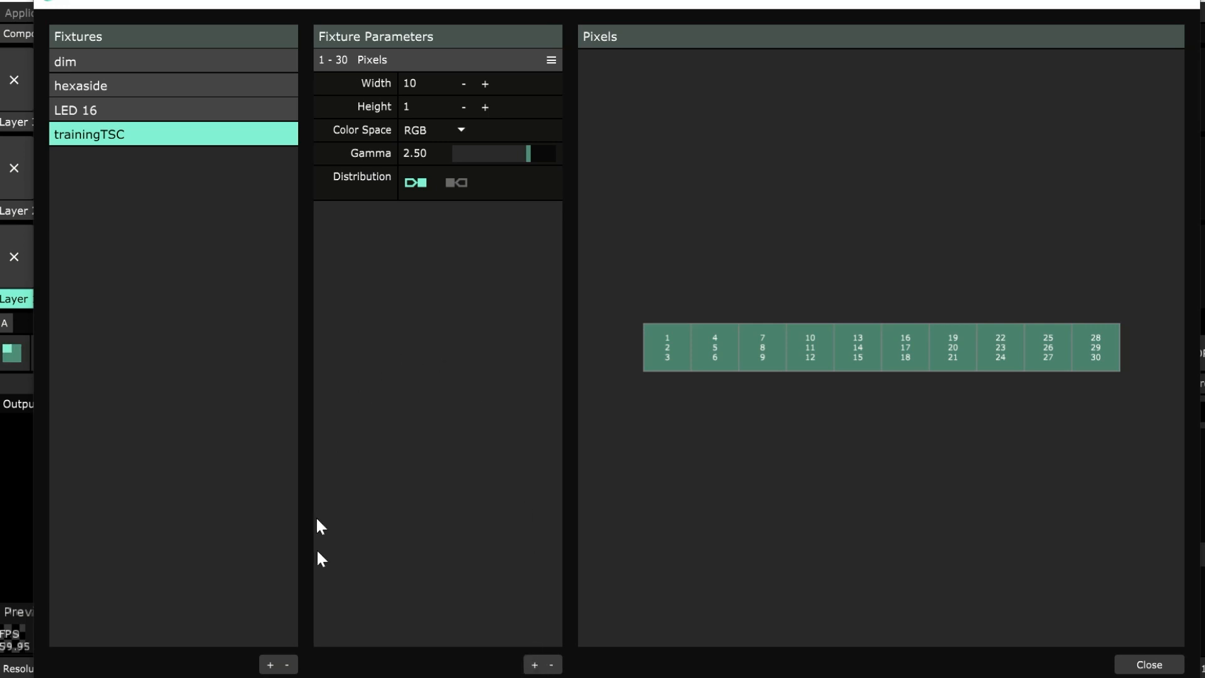
Try adding a parameter with default 255 ahead of the fixture's pixels, and delete it again.
{"action": "left_click", "coordinate": [535, 666]}
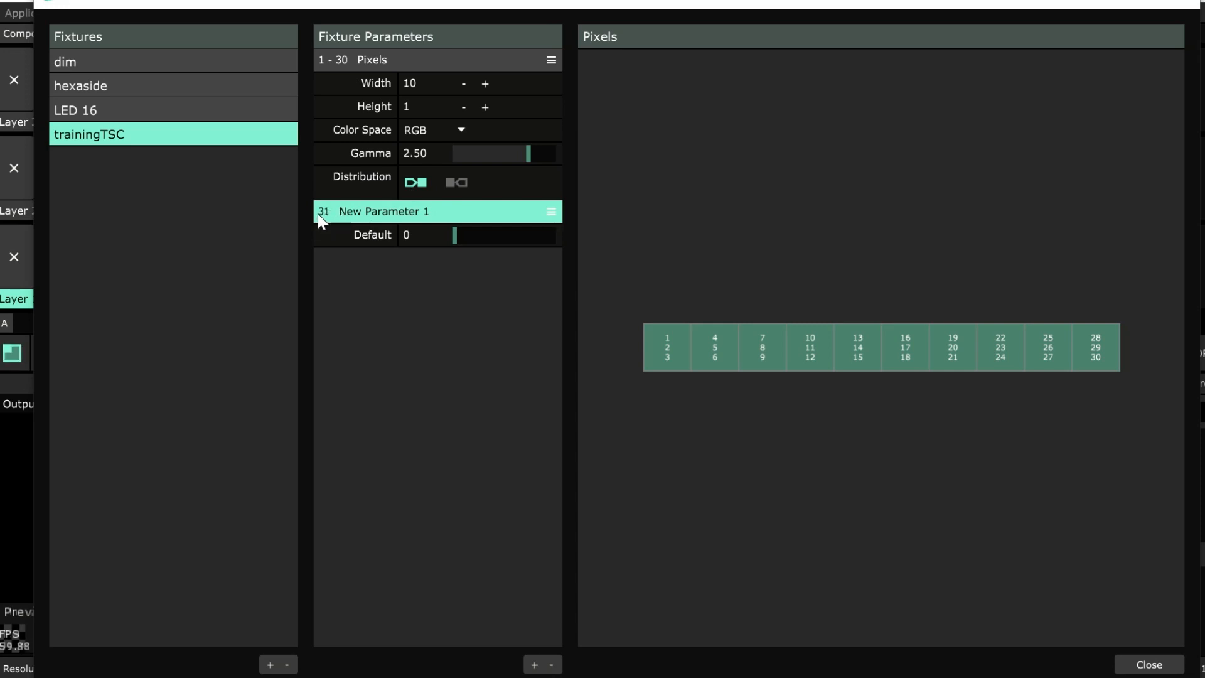
{"action": "left_click_drag", "start_coordinate": [454, 235], "coordinate": [396, 242]}
{"action": "left_click_drag", "start_coordinate": [444, 237], "coordinate": [664, 237]}
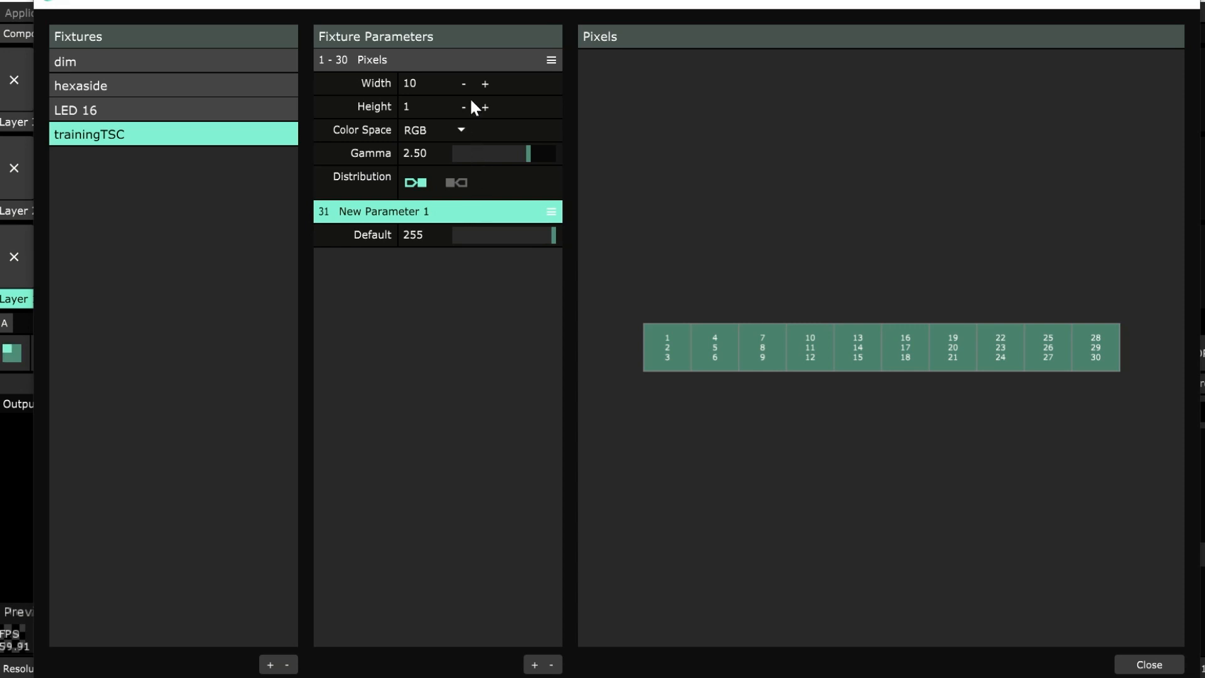
{"action": "left_click_drag", "start_coordinate": [555, 213], "coordinate": [544, 53]}
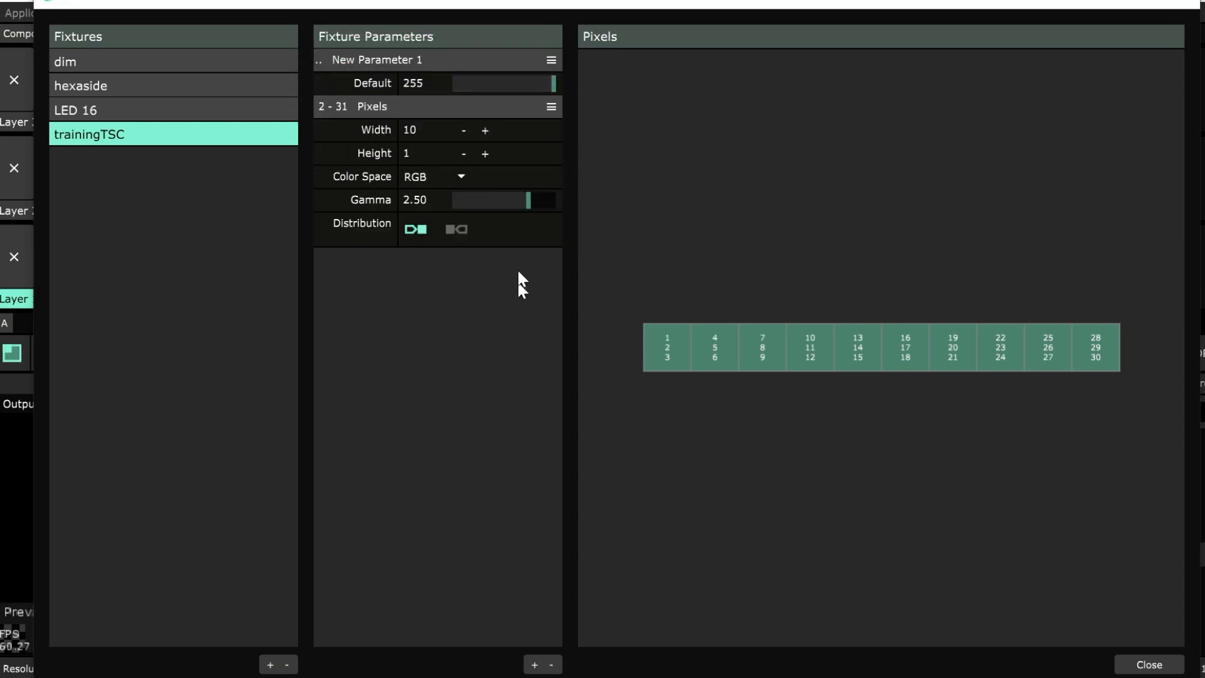
{"action": "left_click", "coordinate": [407, 62]}
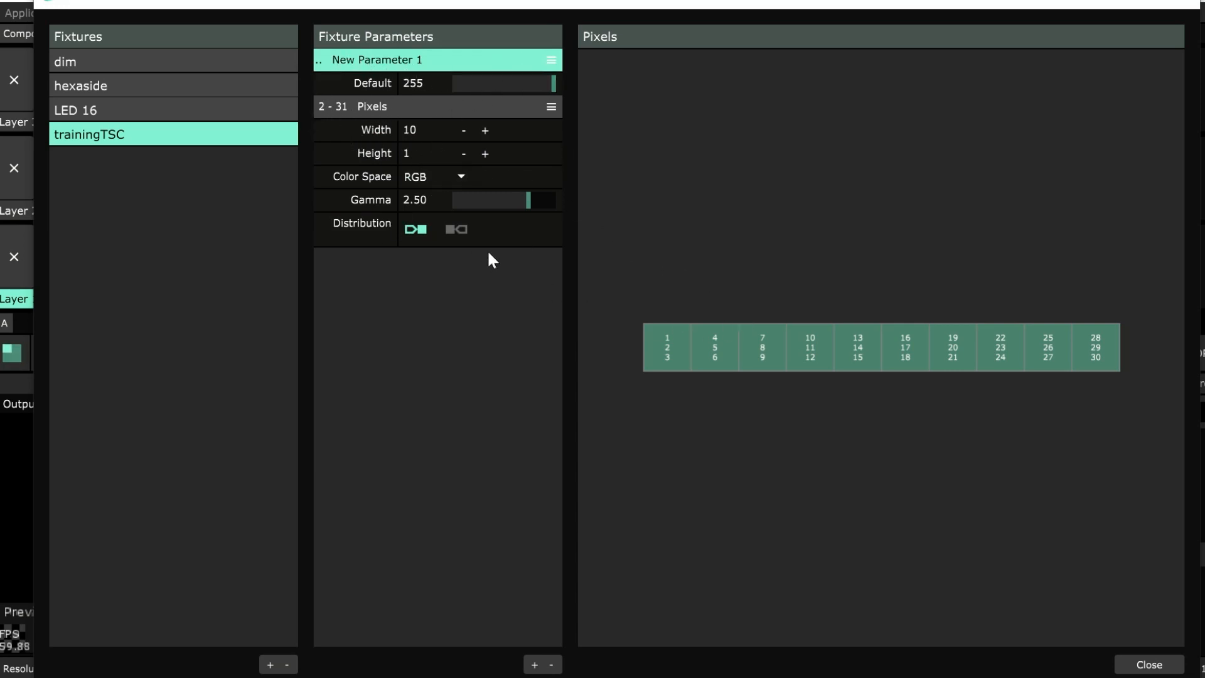
{"action": "left_click", "coordinate": [552, 666]}
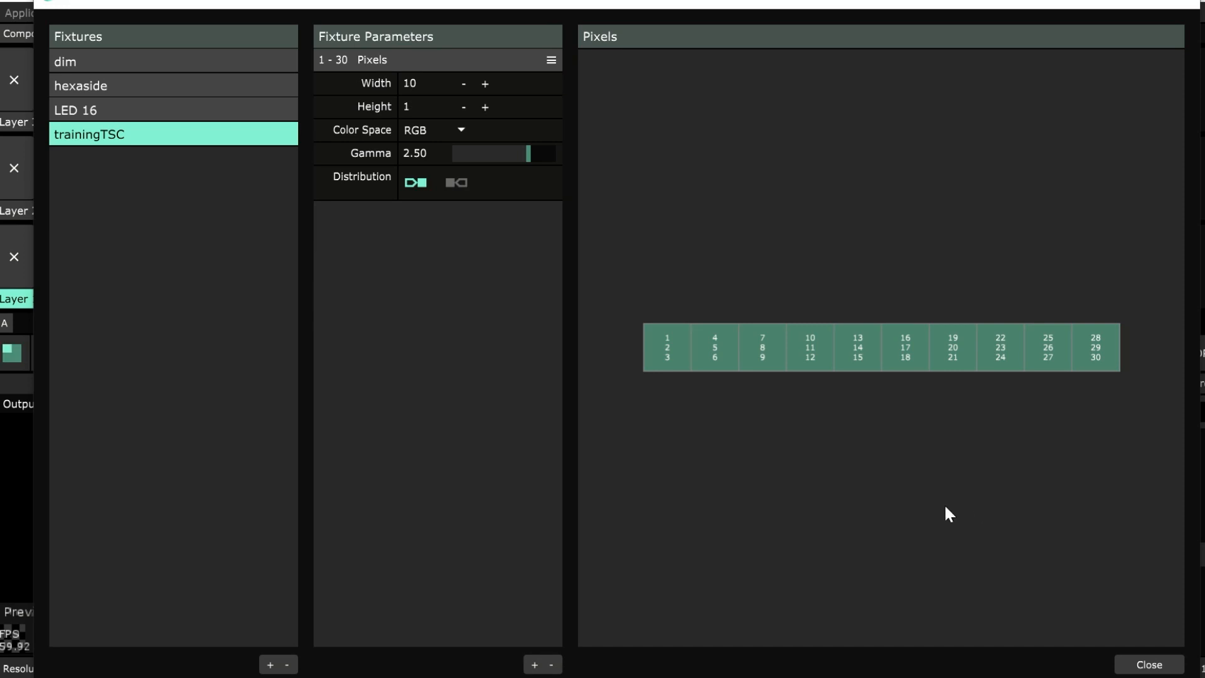
Close the Fixture Editor and check the network adapter selected in the DMX preferences.
{"action": "left_click", "coordinate": [1150, 665]}
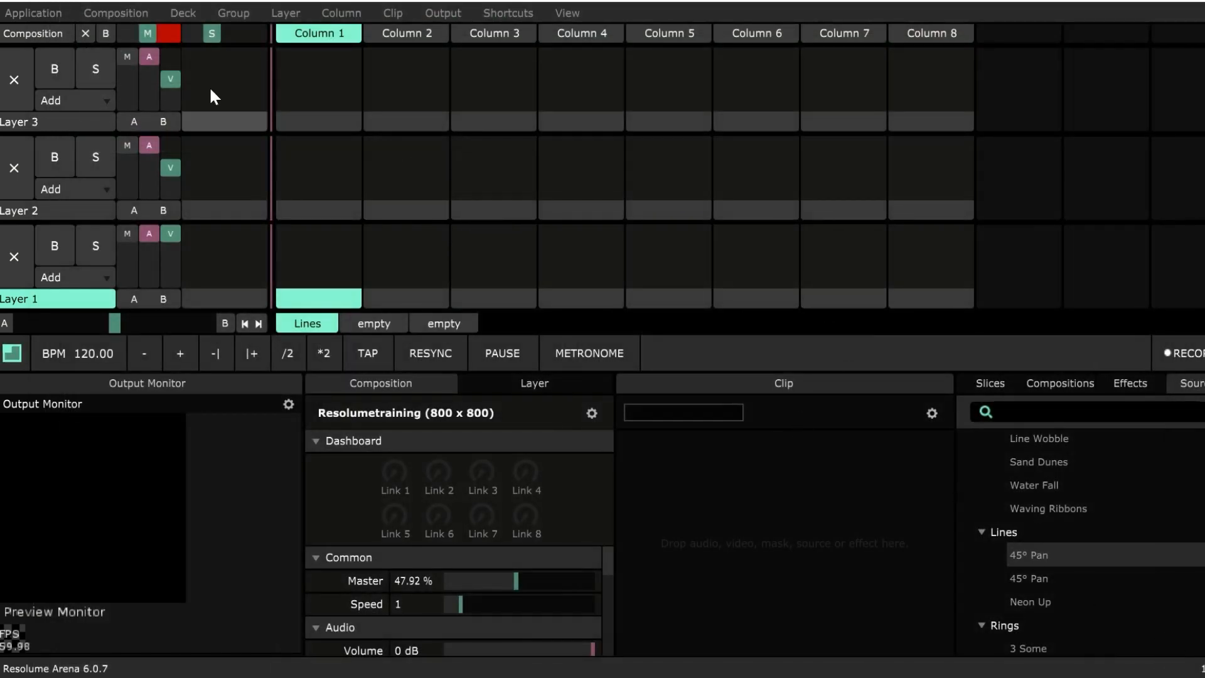
{"action": "left_click", "coordinate": [36, 14]}
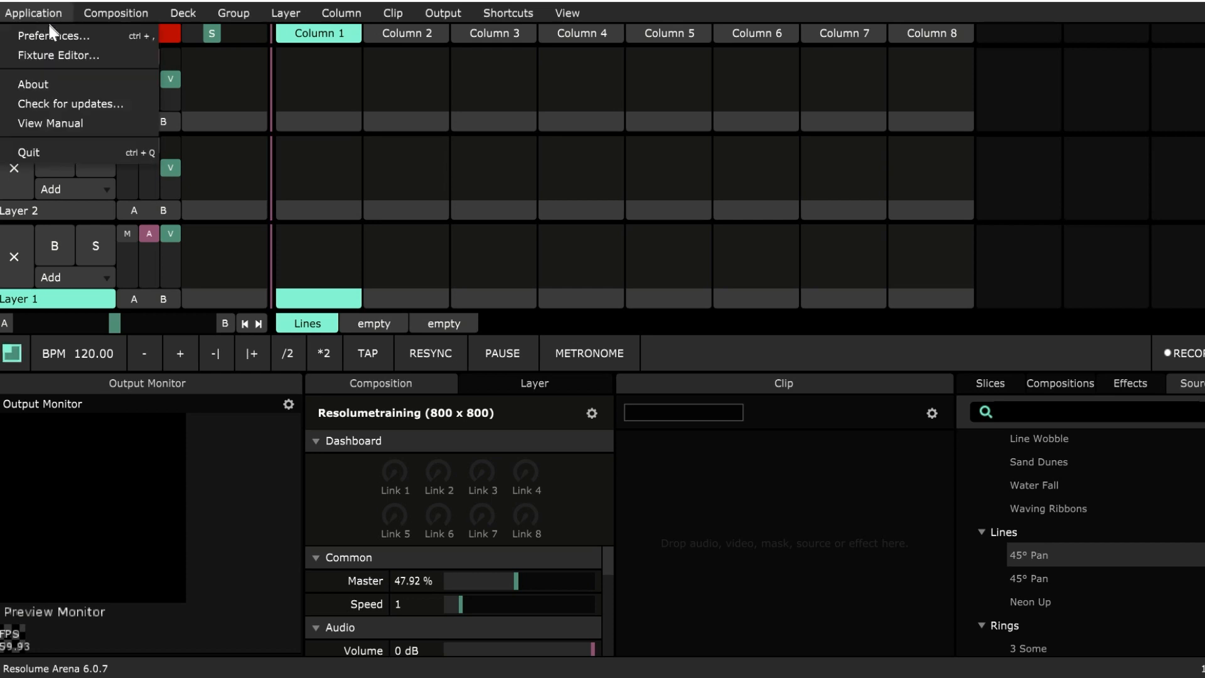
{"action": "left_click", "coordinate": [49, 33]}
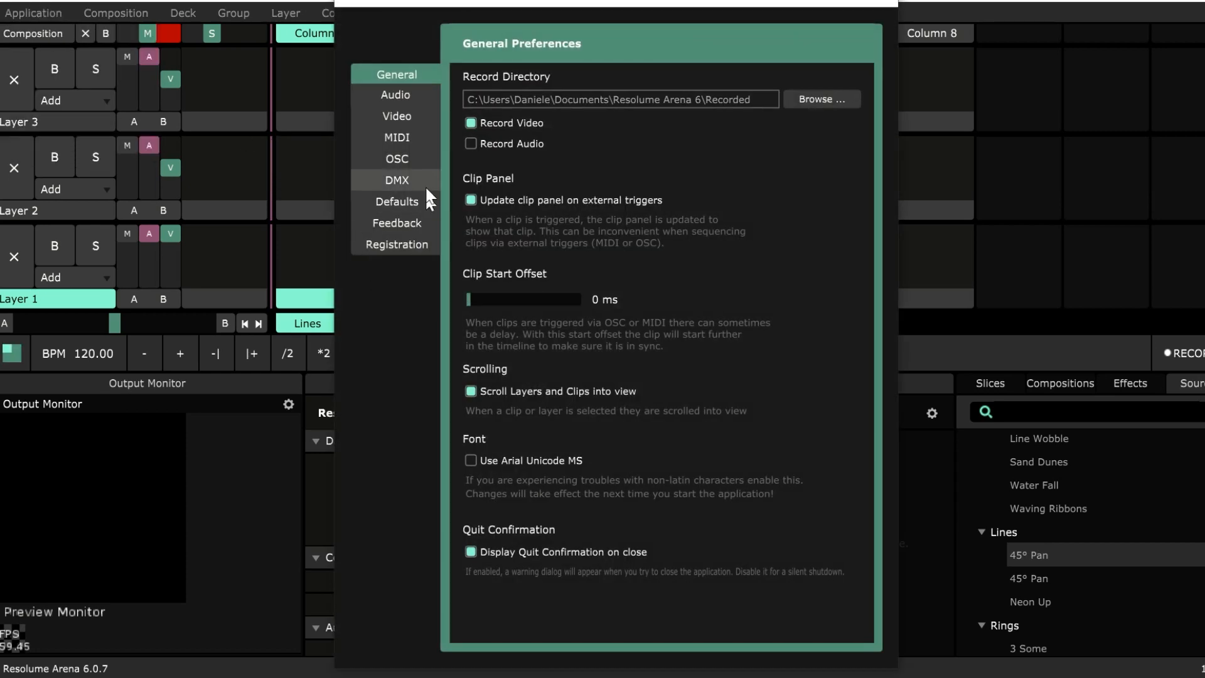
{"action": "left_click", "coordinate": [389, 181]}
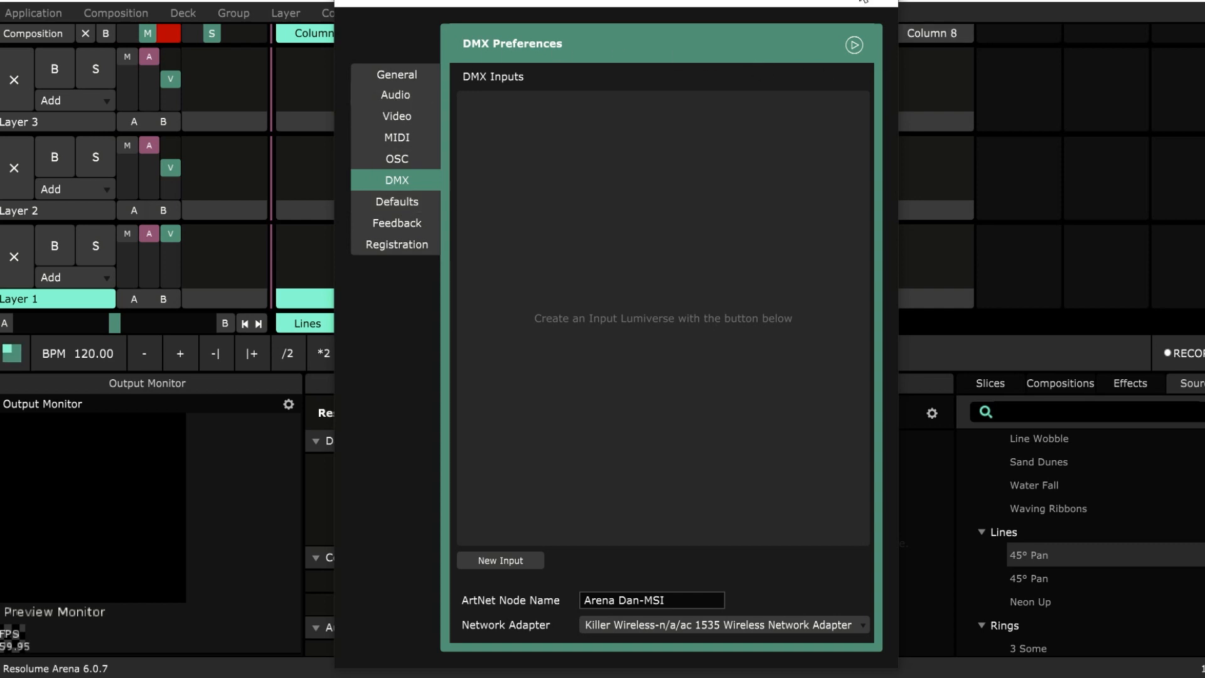
{"action": "left_click", "coordinate": [882, 3]}
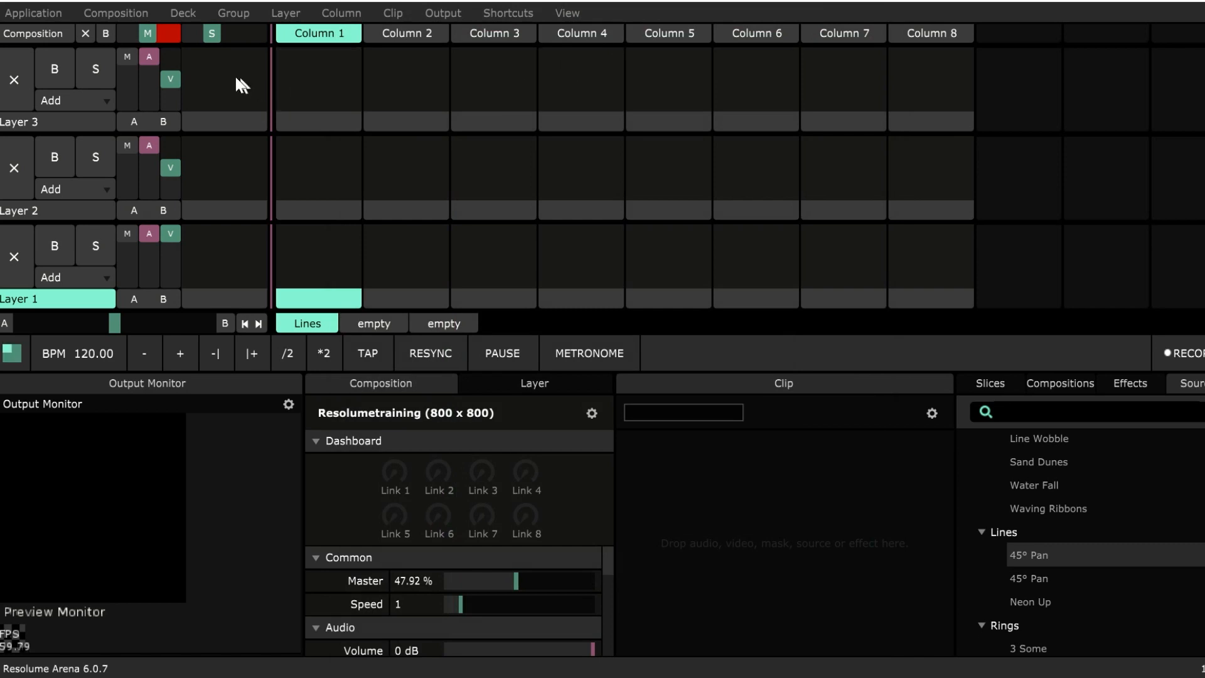
Start a new Advanced Output preset and add a DMX Lumiverse to it.
{"action": "left_click", "coordinate": [441, 12]}
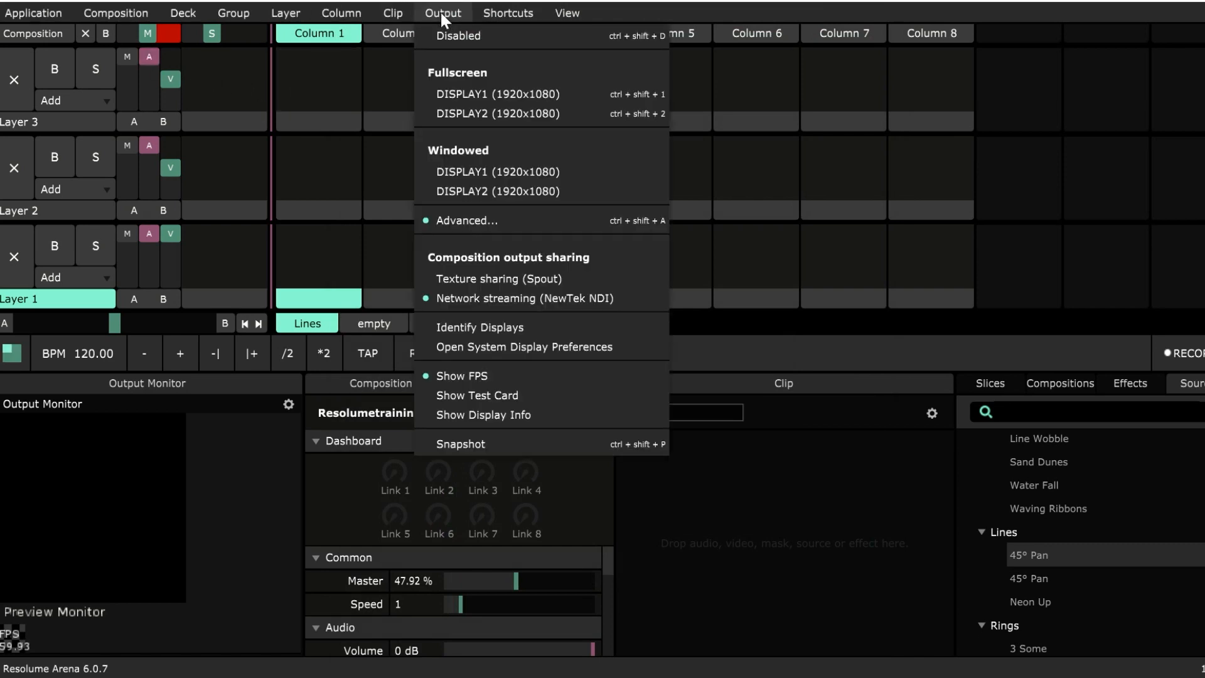
{"action": "left_click", "coordinate": [495, 221]}
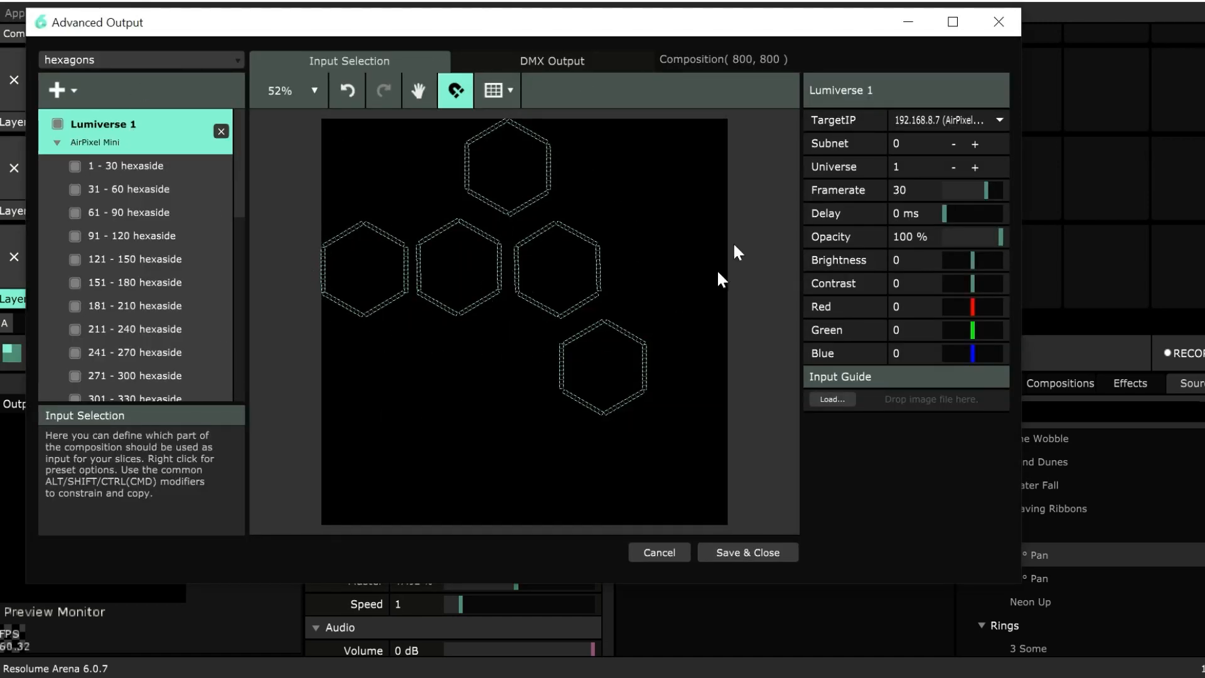
{"action": "left_click", "coordinate": [92, 59]}
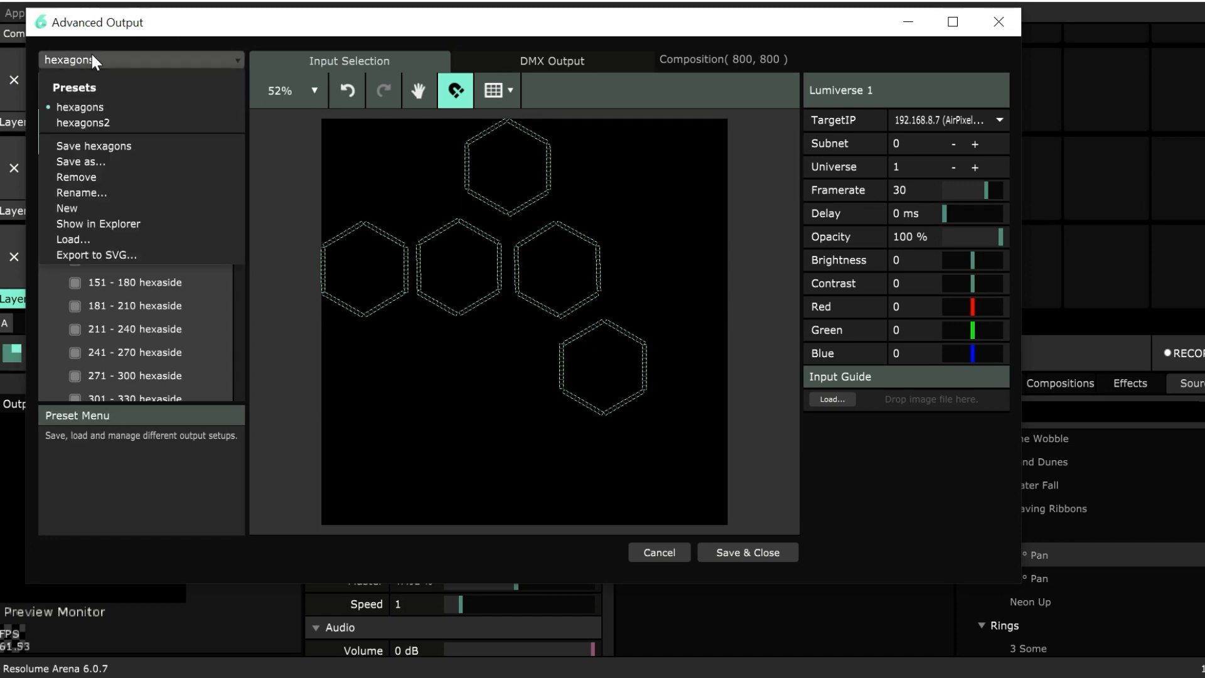
{"action": "left_click", "coordinate": [68, 207]}
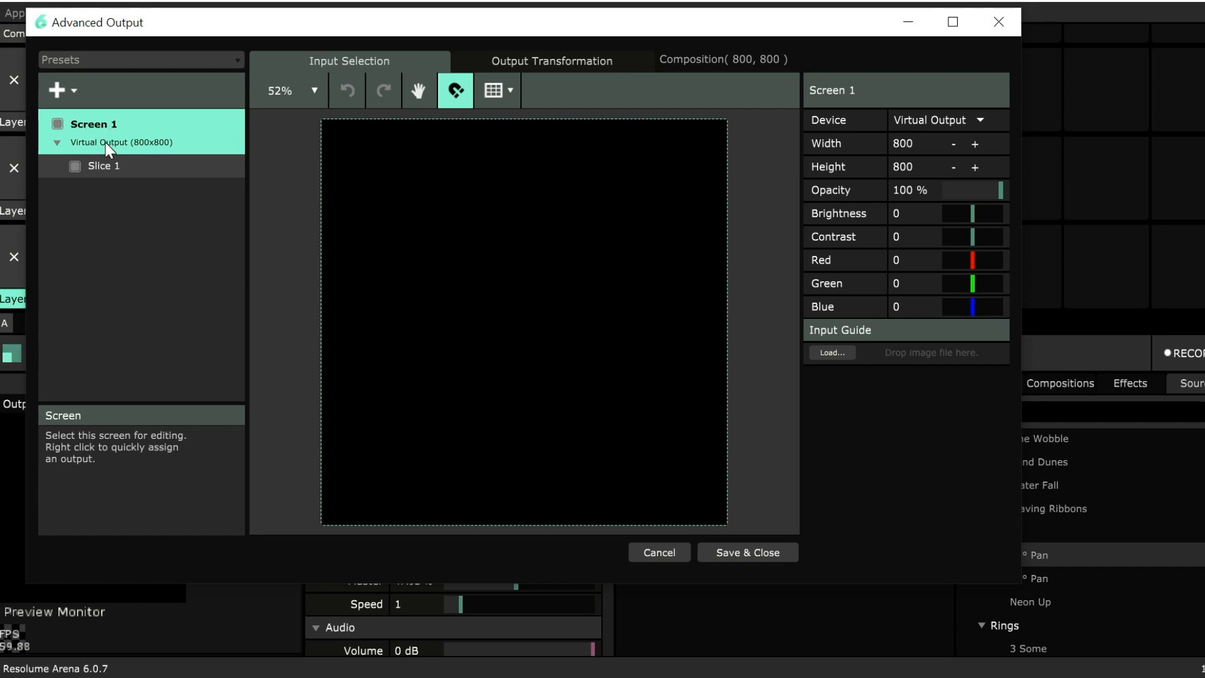
{"action": "left_click", "coordinate": [73, 90]}
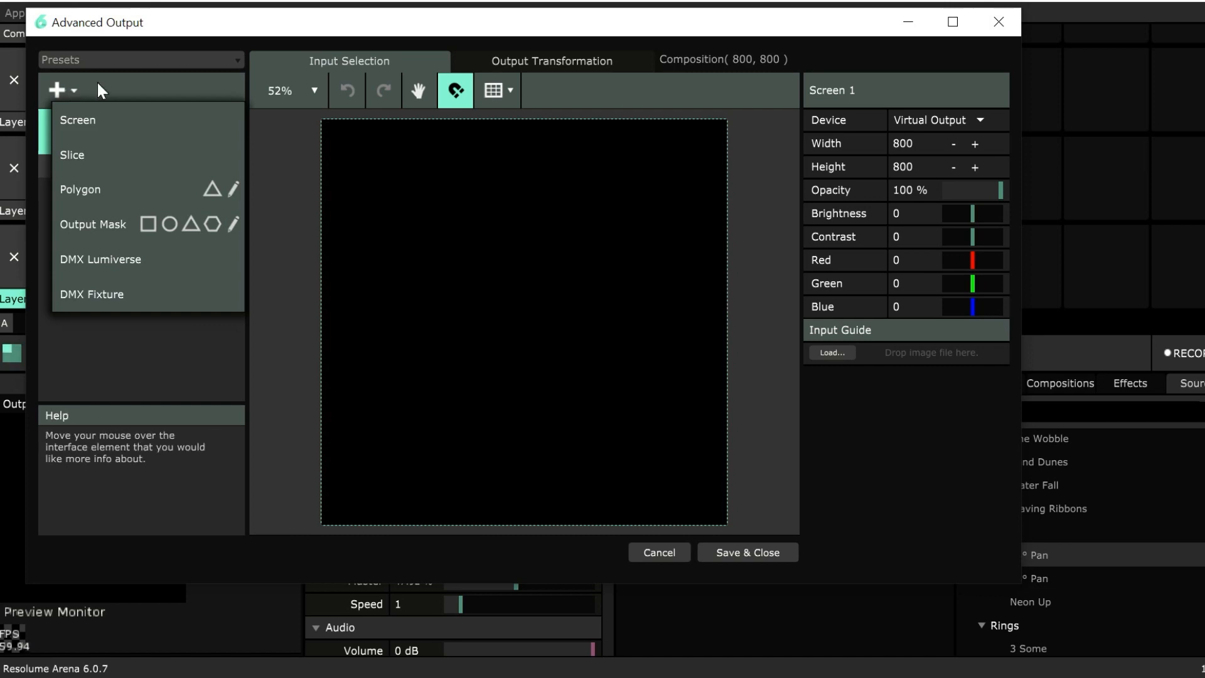
{"action": "left_click", "coordinate": [143, 268]}
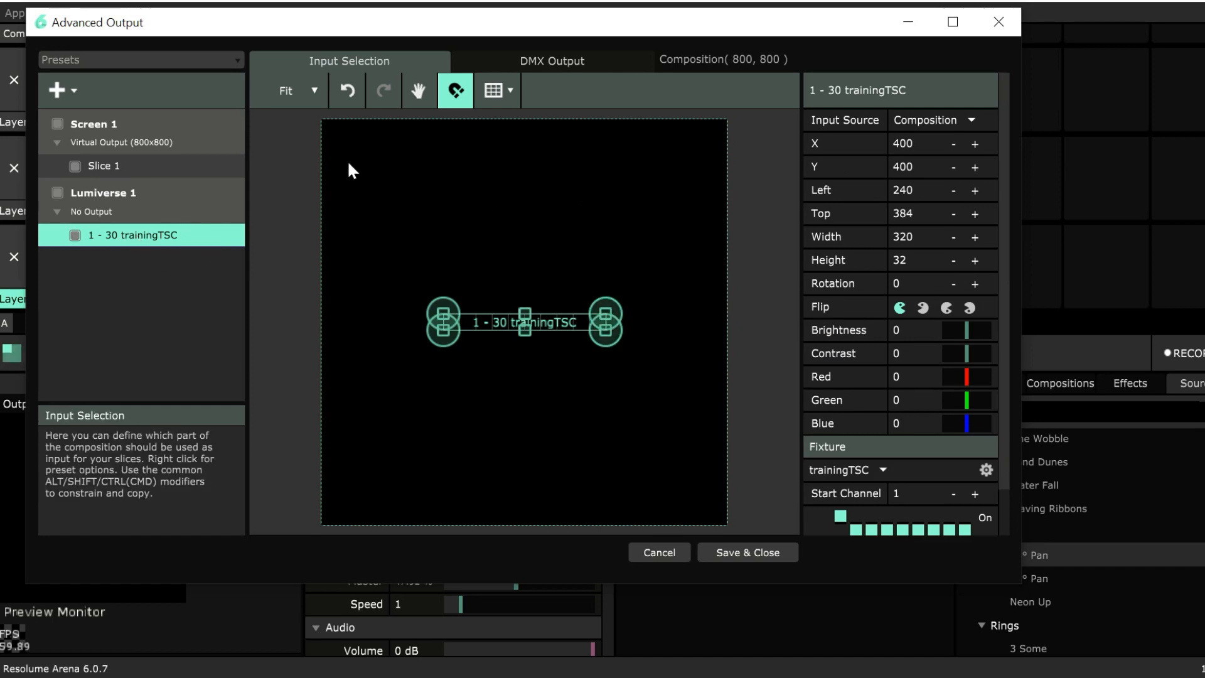
Set the TargetIP of Lumiverse 1 to the IP Address option.
{"action": "left_click", "coordinate": [101, 220]}
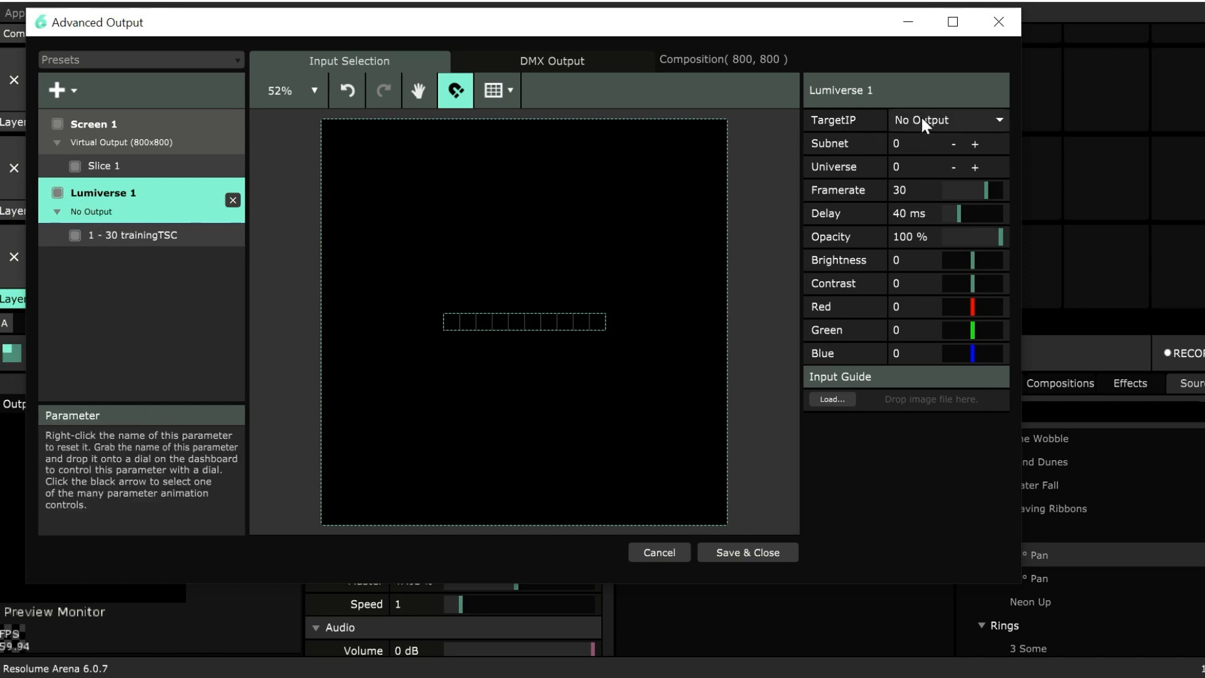
{"action": "right_click", "coordinate": [133, 214]}
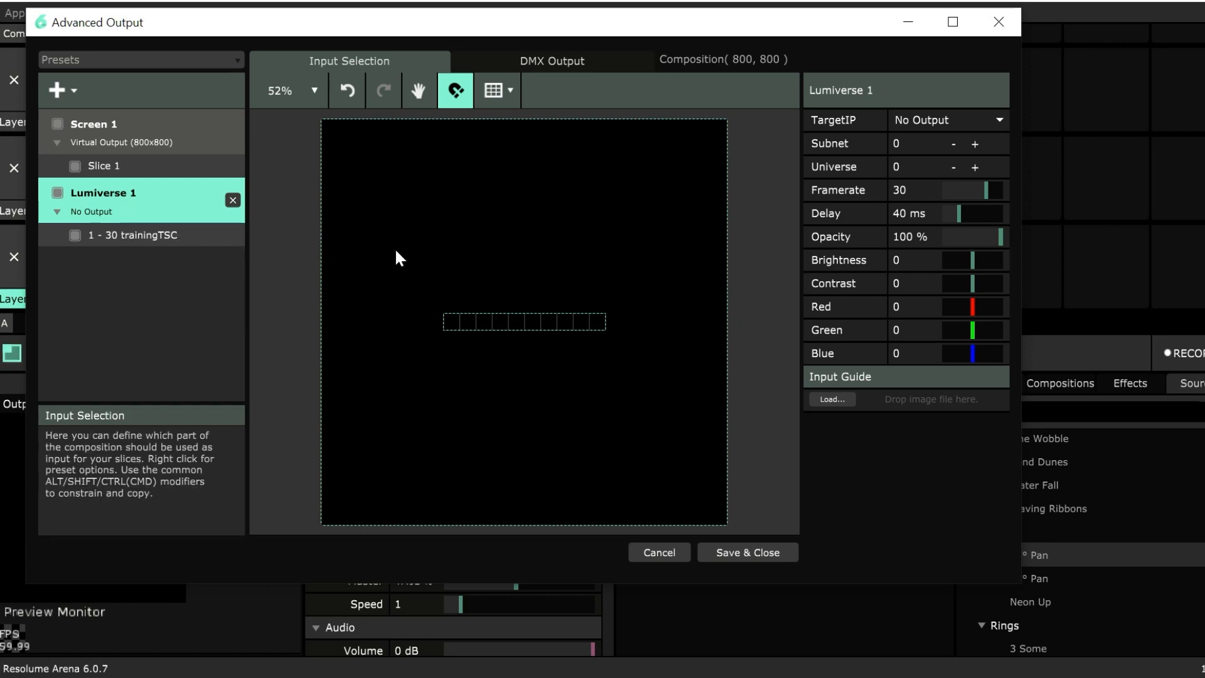
{"action": "left_click", "coordinate": [916, 122]}
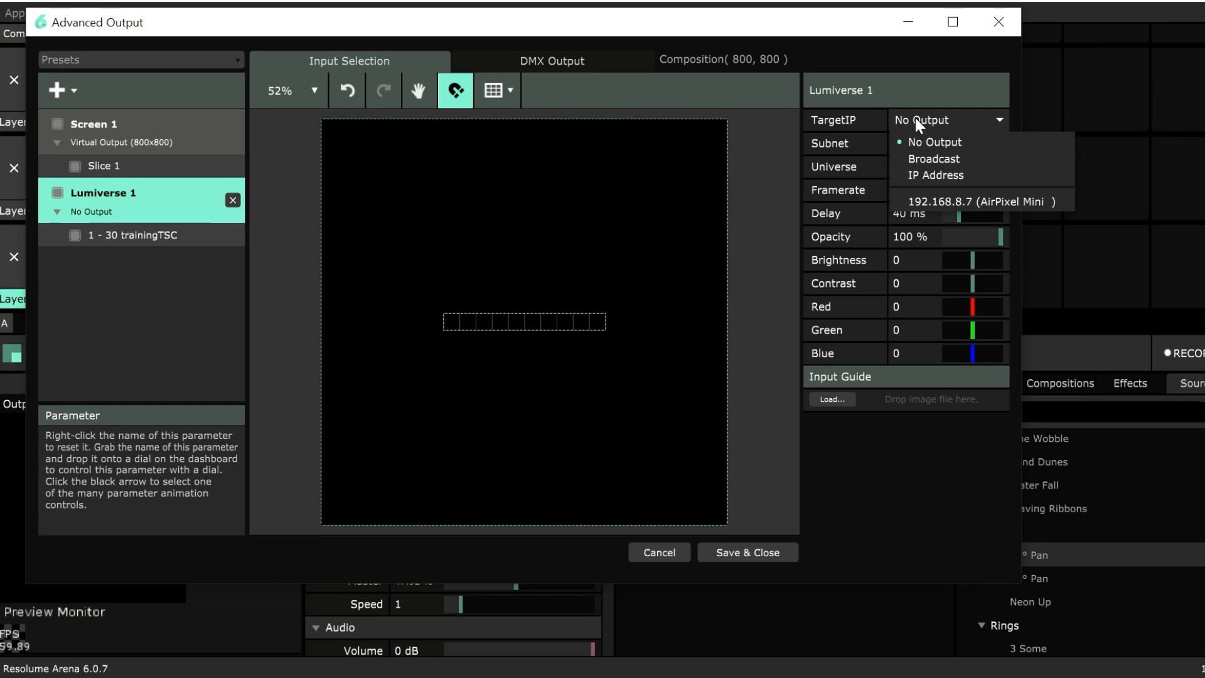
{"action": "left_click", "coordinate": [938, 176]}
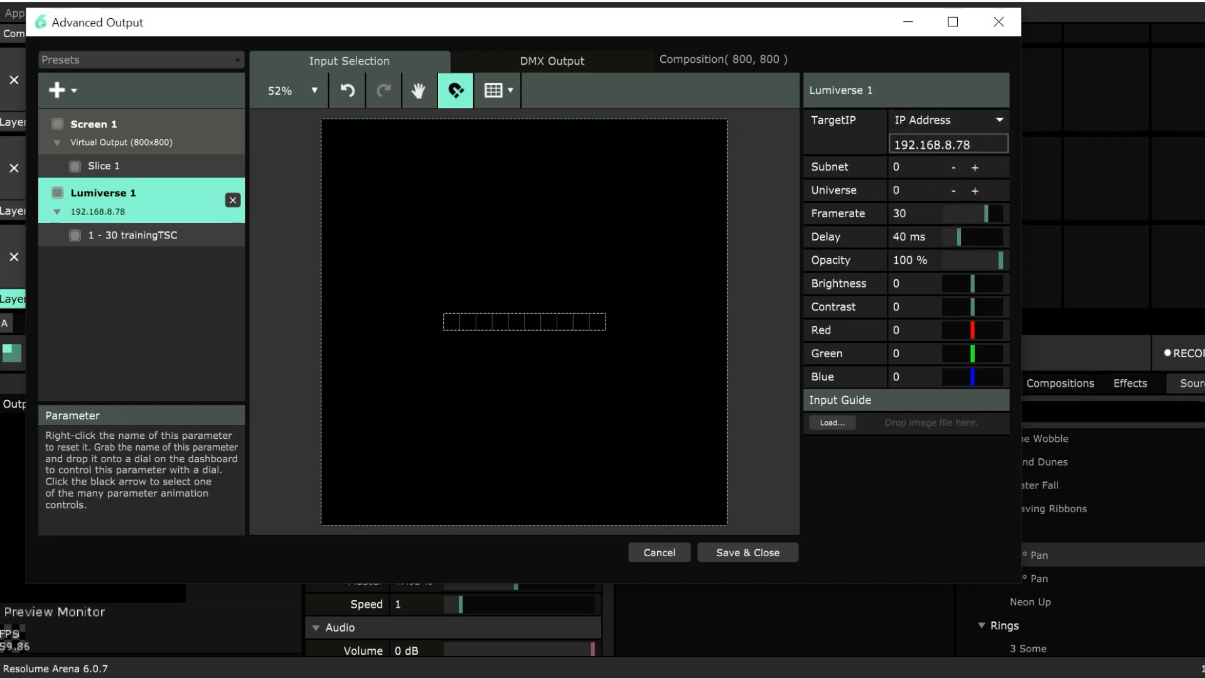
Send Lumiverse 1 to the AirPixel Mini Art-Net node instead of a manually entered IP address.
{"action": "left_click", "coordinate": [975, 145]}
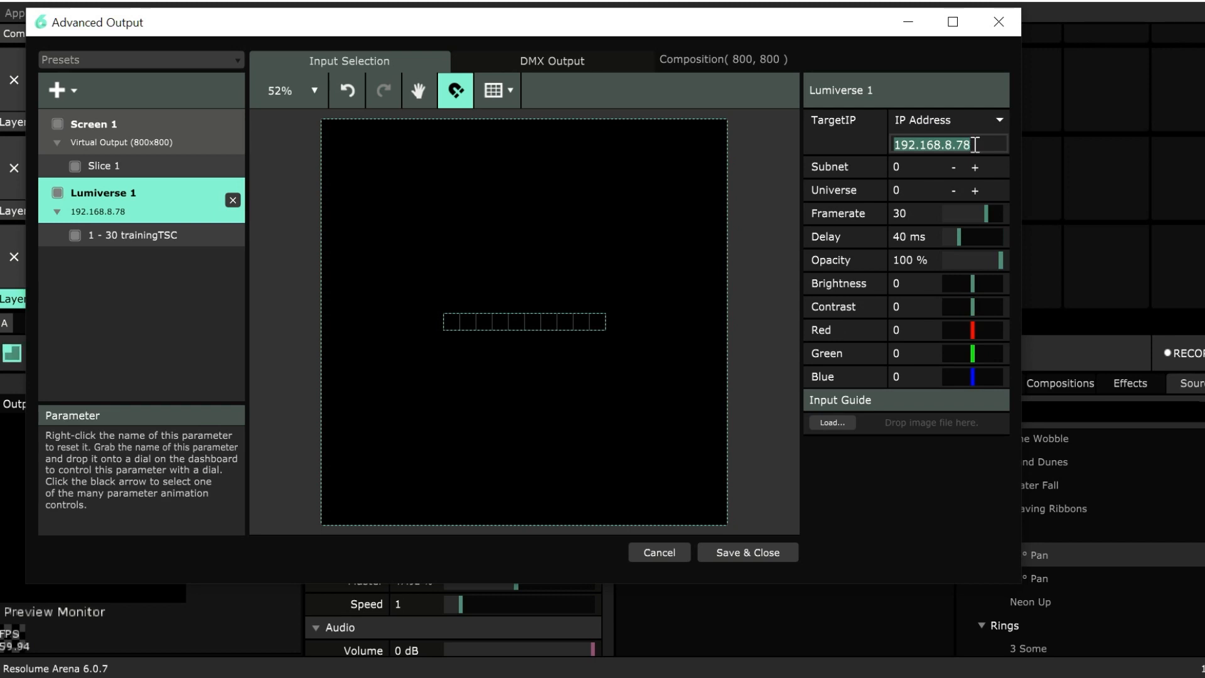
{"action": "right_click", "coordinate": [101, 204]}
{"action": "left_click", "coordinate": [182, 268]}
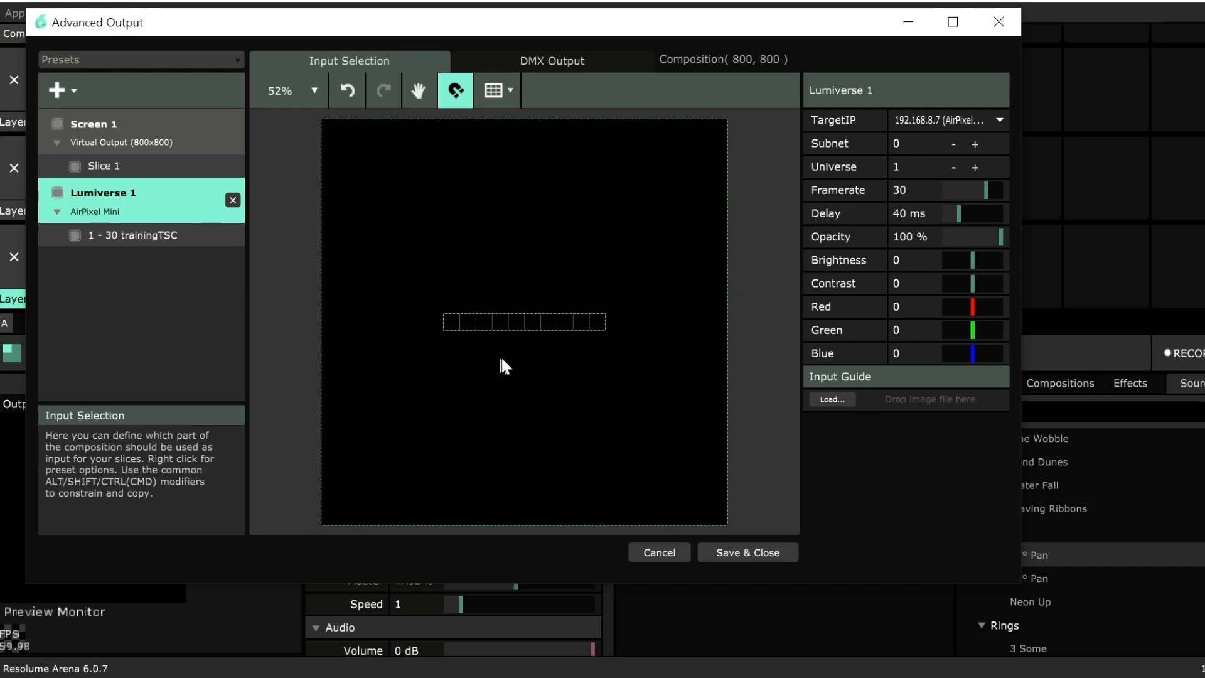
Check the settings of the trainingTSC fixture and of Lumiverse 1, and save and close the Advanced Output.
{"action": "left_click", "coordinate": [487, 326]}
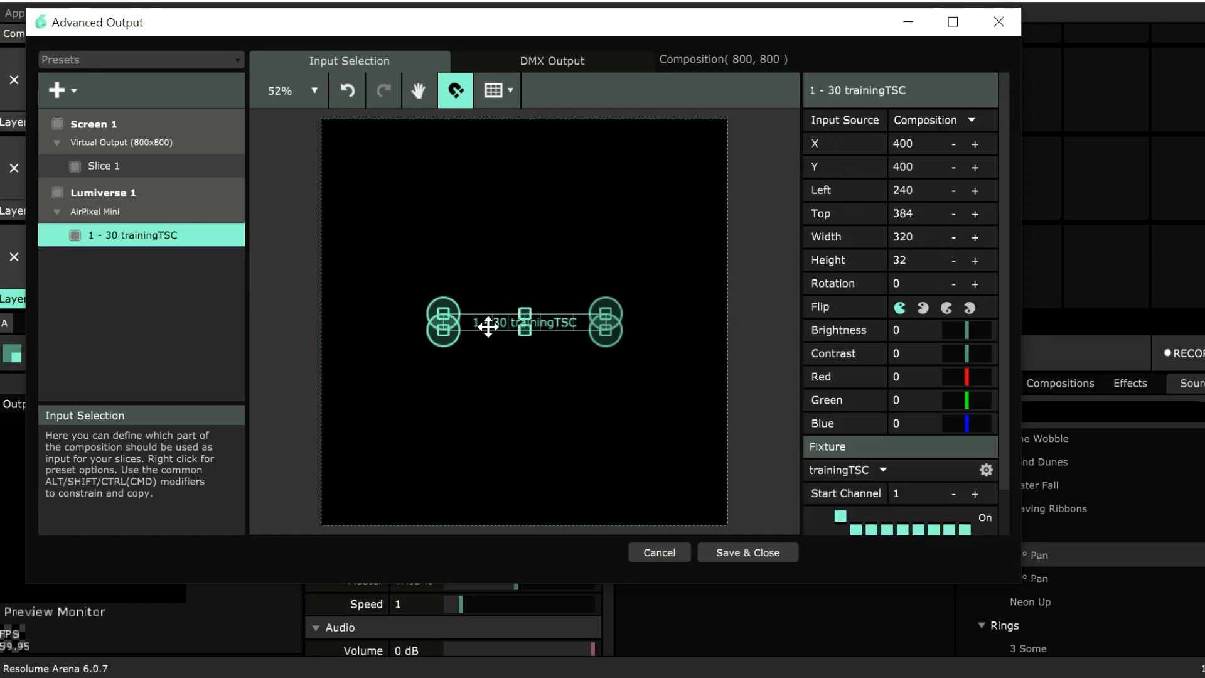
{"action": "left_click", "coordinate": [156, 197]}
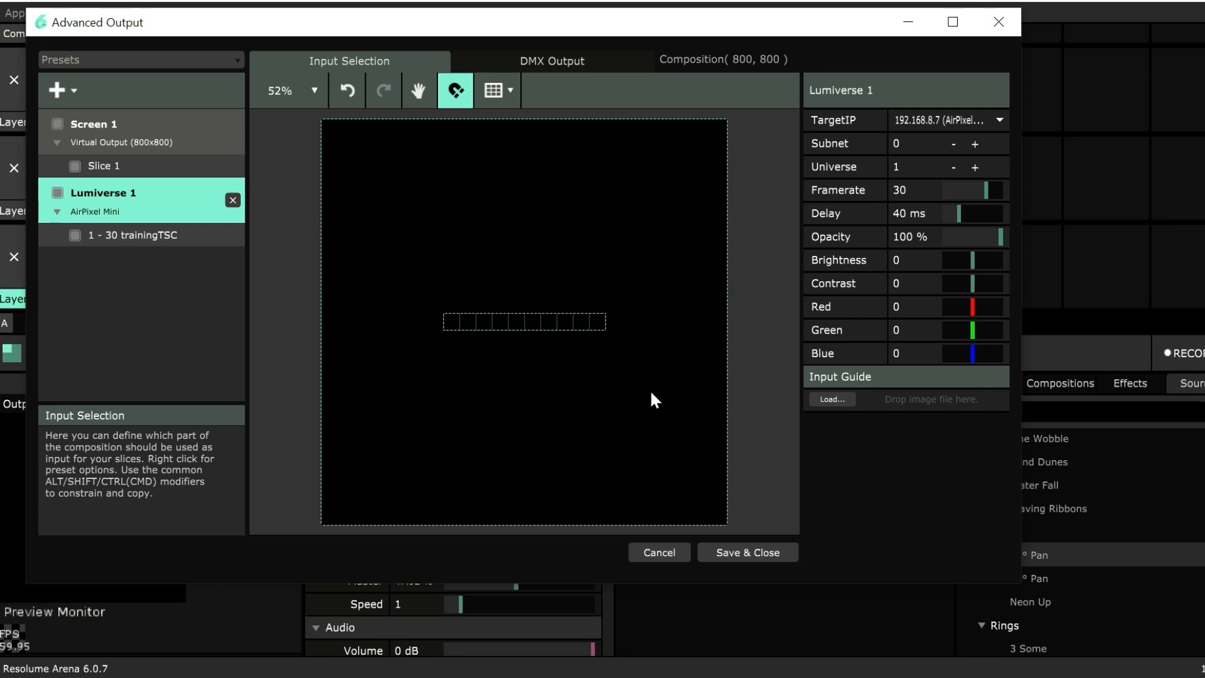
{"action": "left_click", "coordinate": [775, 551]}
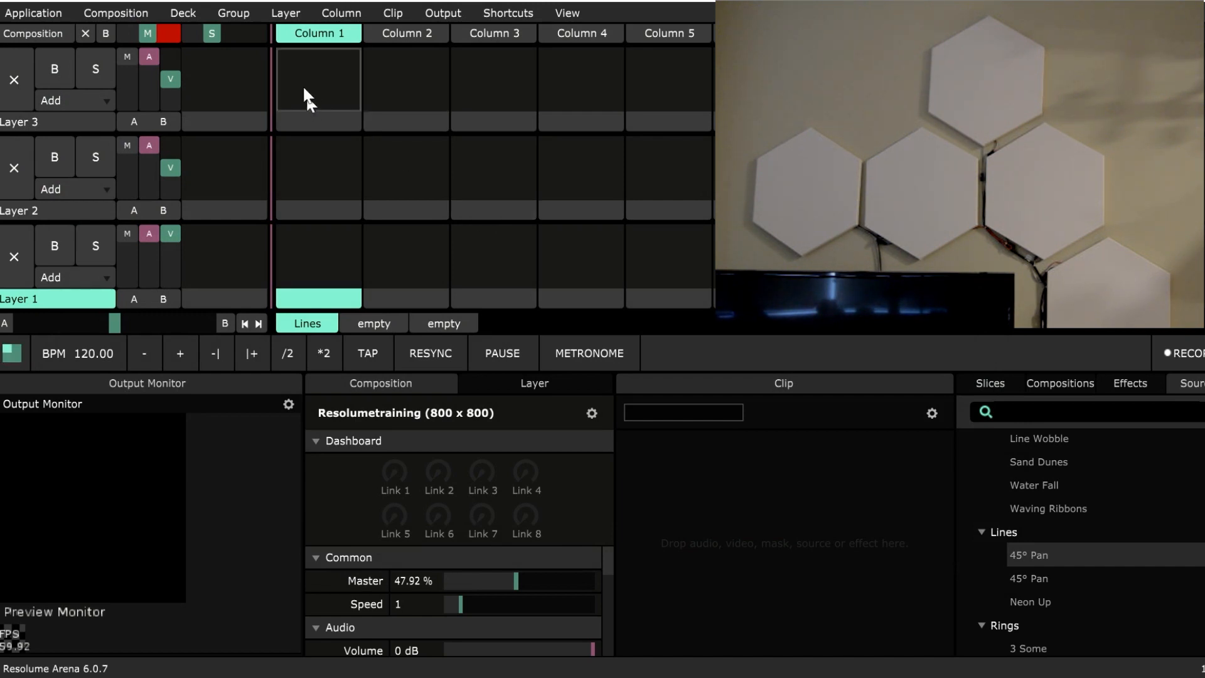
Show the test card on the output to check the LED panel's response.
{"action": "left_click", "coordinate": [424, 14]}
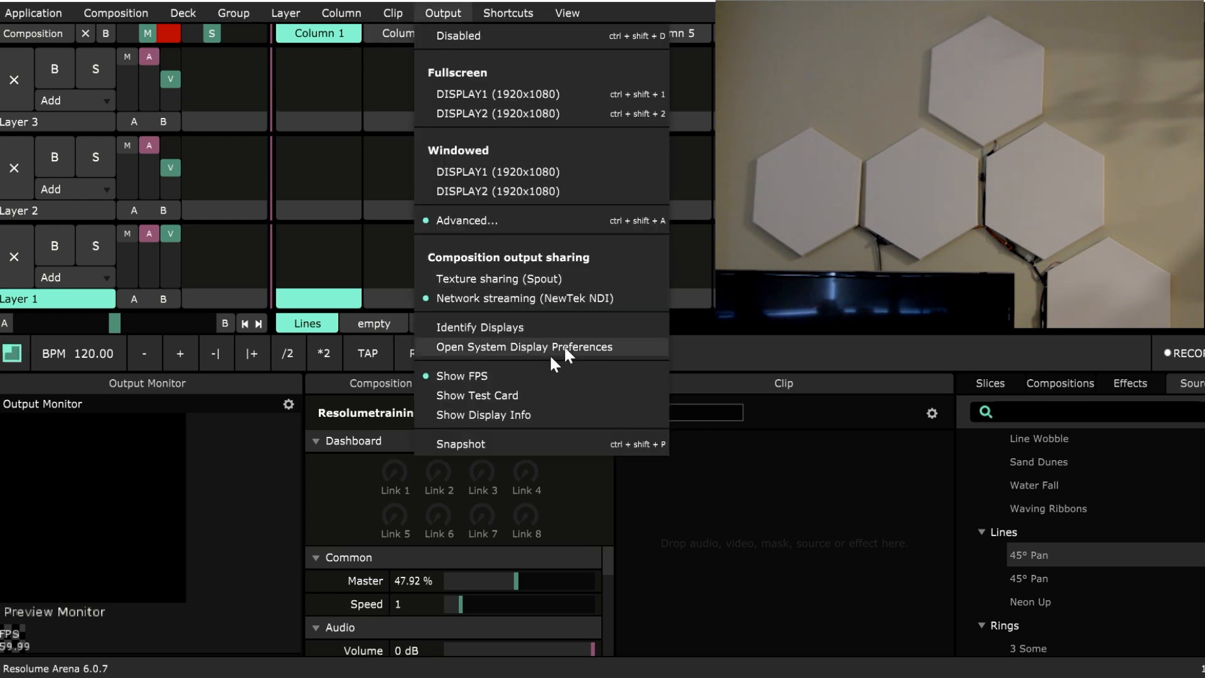
{"action": "left_click", "coordinate": [523, 395]}
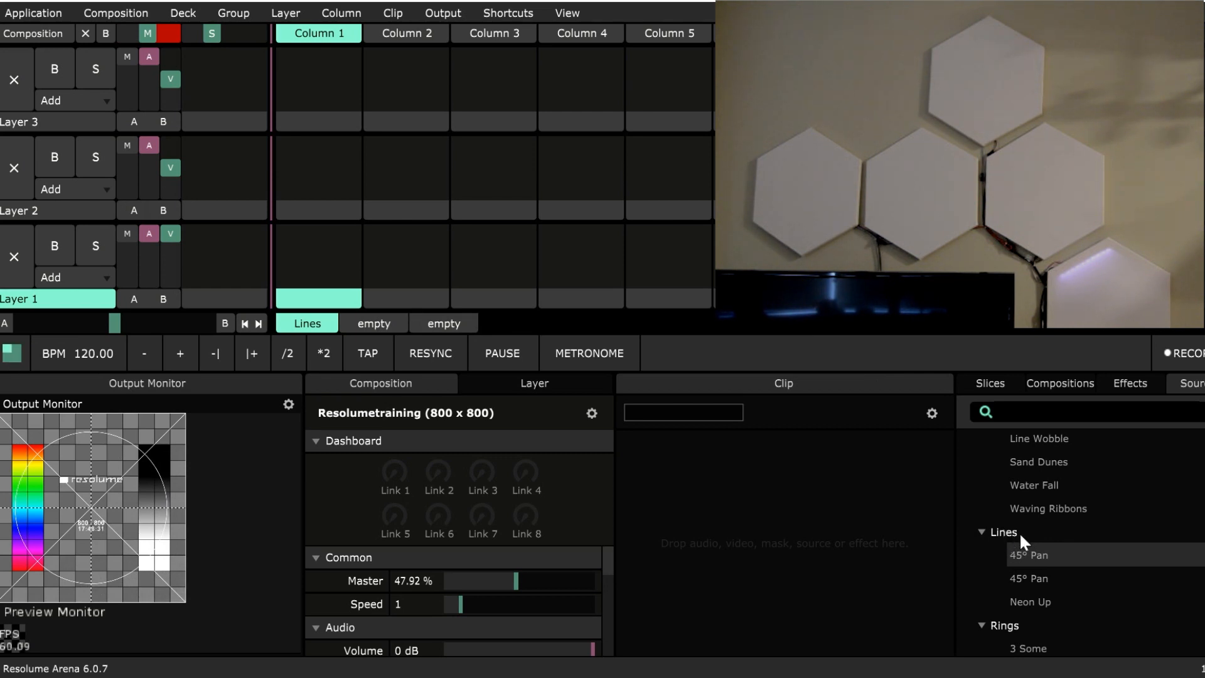
Load the Lines source into Layer 1's first clip slot and play it with the test card turned off.
{"action": "left_click_drag", "start_coordinate": [1018, 531], "coordinate": [316, 261]}
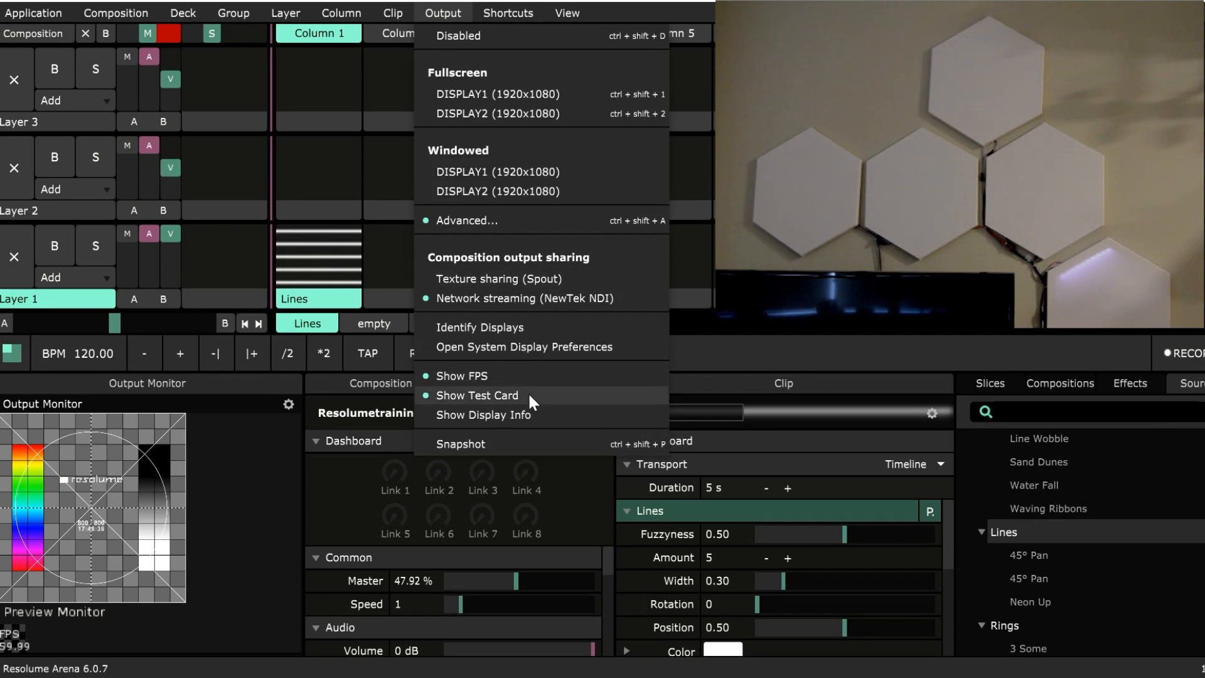
{"action": "left_click", "coordinate": [529, 392]}
{"action": "left_click", "coordinate": [349, 282]}
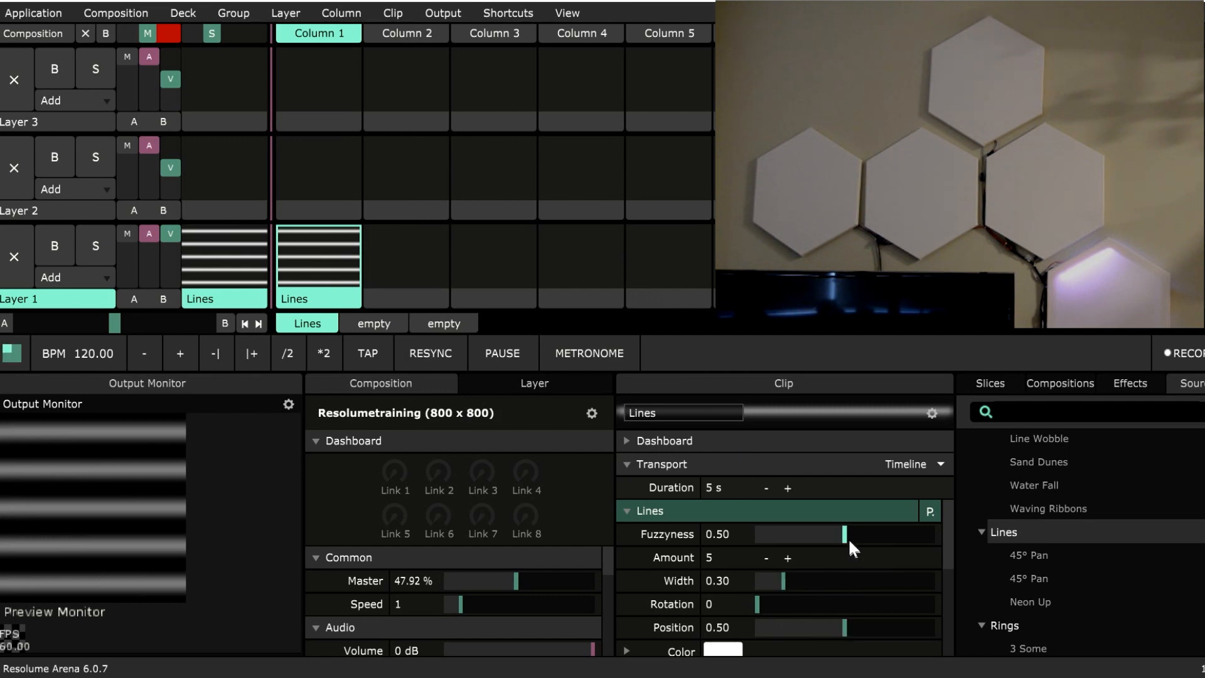
Set the Lines clip's Fuzzyness to 0, Amount to 3 and Width to 0.10, and animate its Position with Timeline.
{"action": "left_click_drag", "start_coordinate": [849, 538], "coordinate": [732, 538]}
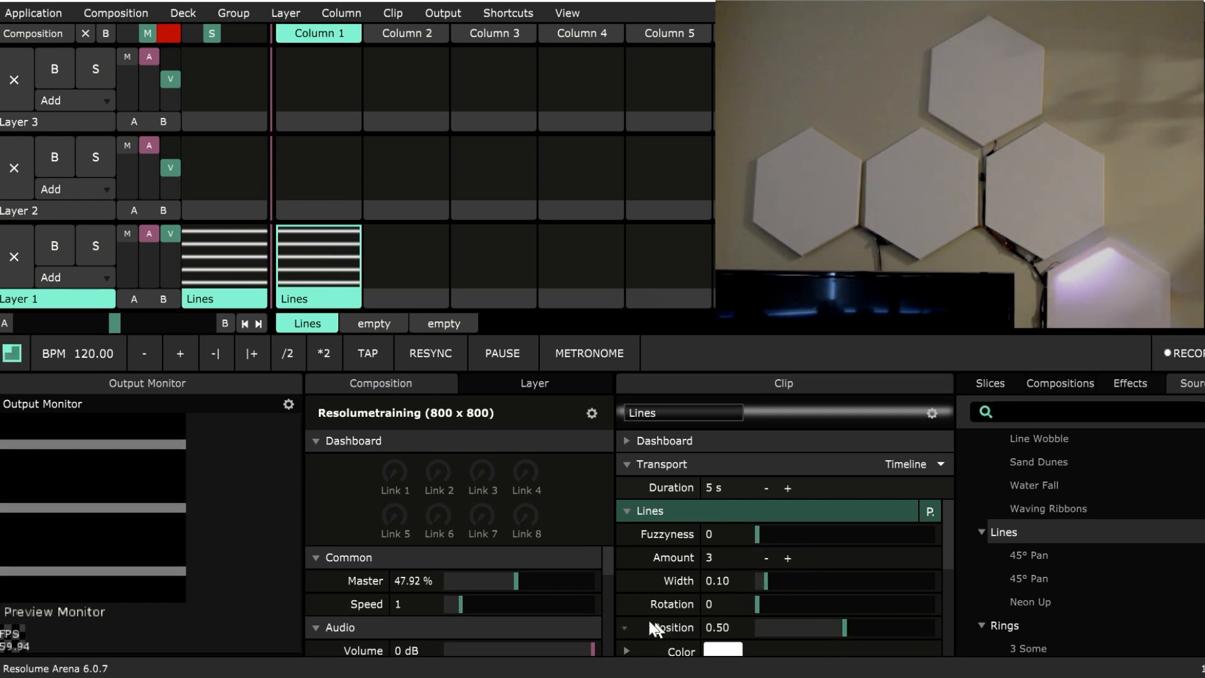
{"action": "left_click", "coordinate": [626, 627]}
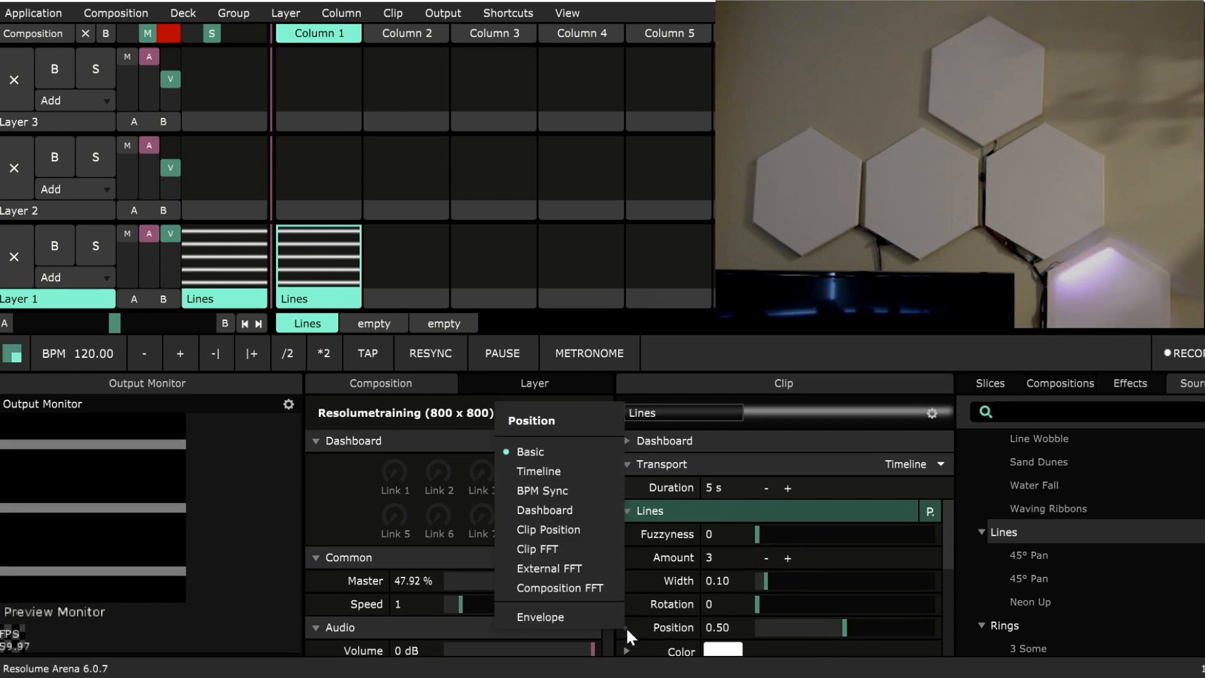
{"action": "left_click", "coordinate": [569, 473]}
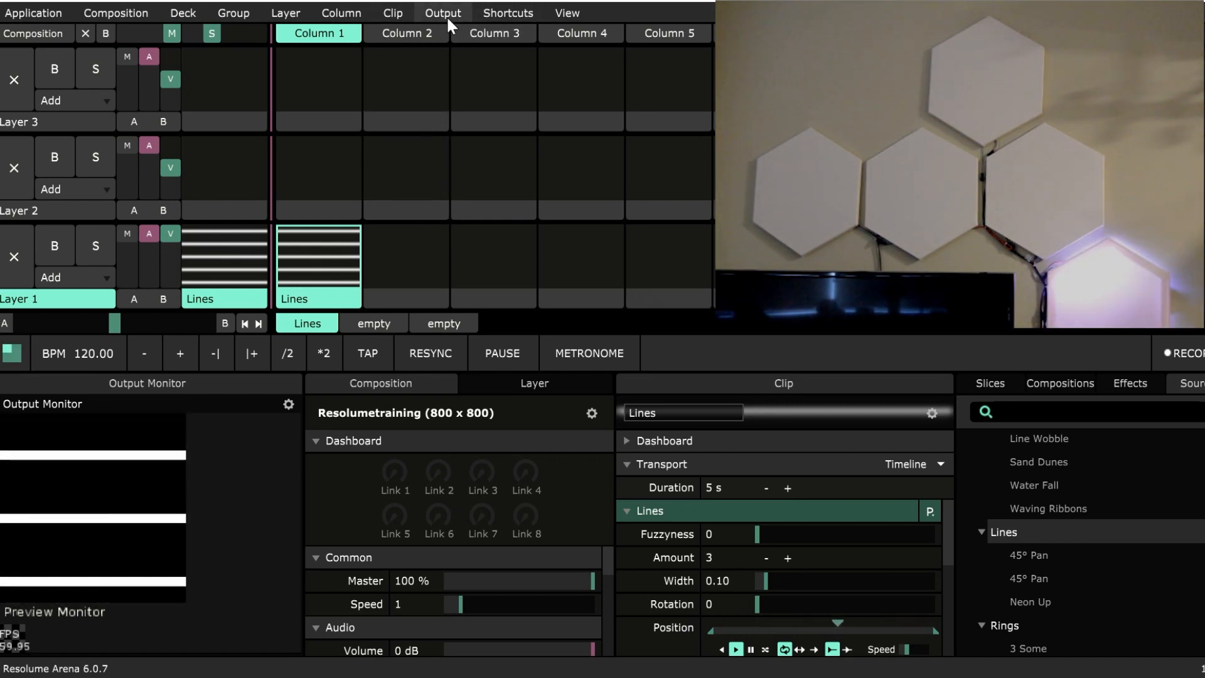
Reopen the Advanced Output and delete Screen 1, keeping only Lumiverse 1.
{"action": "left_click", "coordinate": [447, 15]}
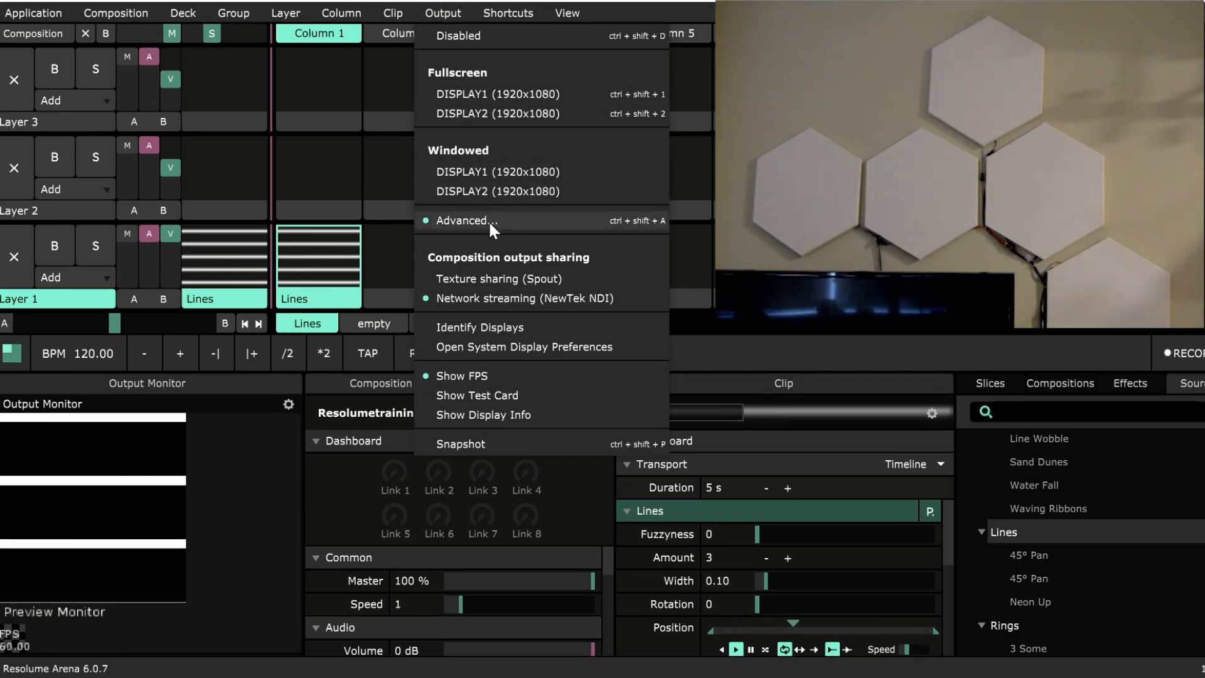
{"action": "left_click", "coordinate": [488, 220]}
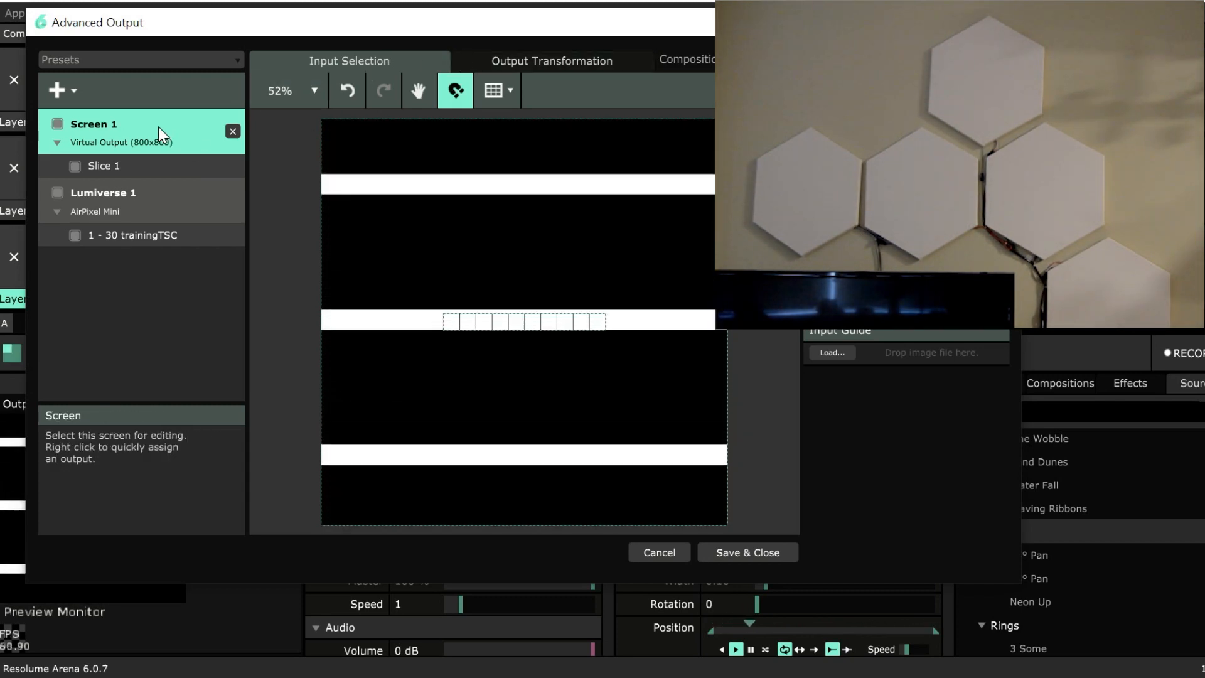
{"action": "left_click", "coordinate": [233, 132]}
{"action": "left_click", "coordinate": [205, 136]}
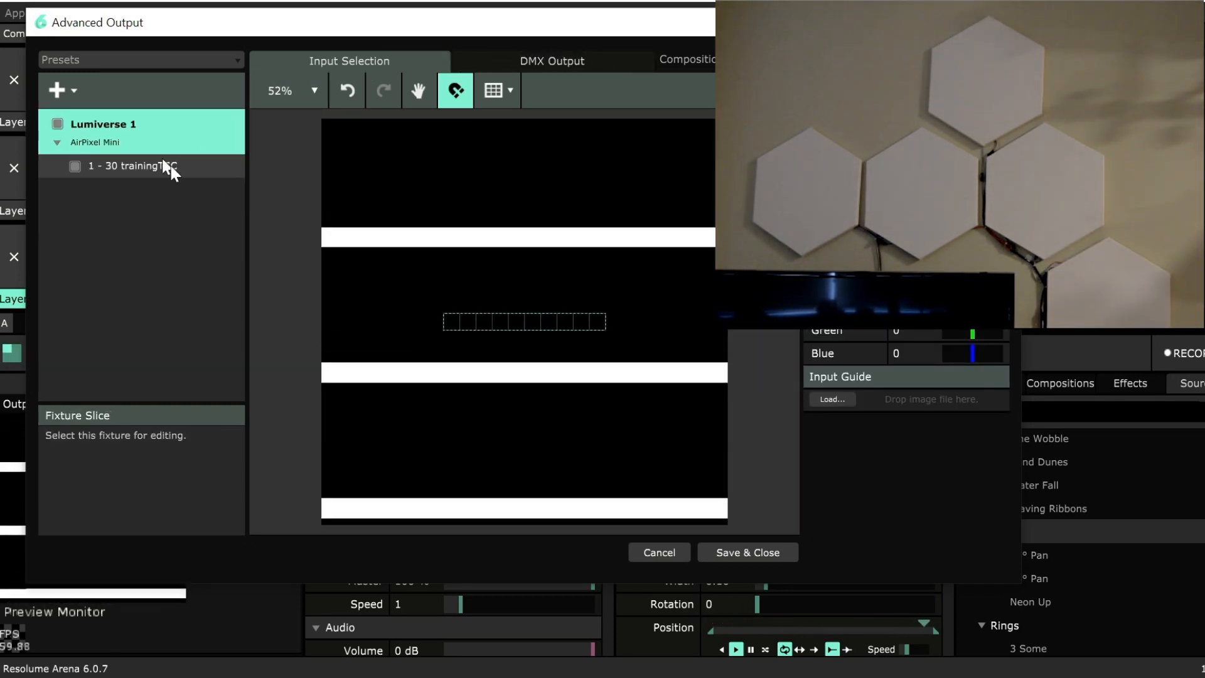
Try start channel 27 on the trainingTSC fixture, and set it back to 1.
{"action": "left_click", "coordinate": [176, 167]}
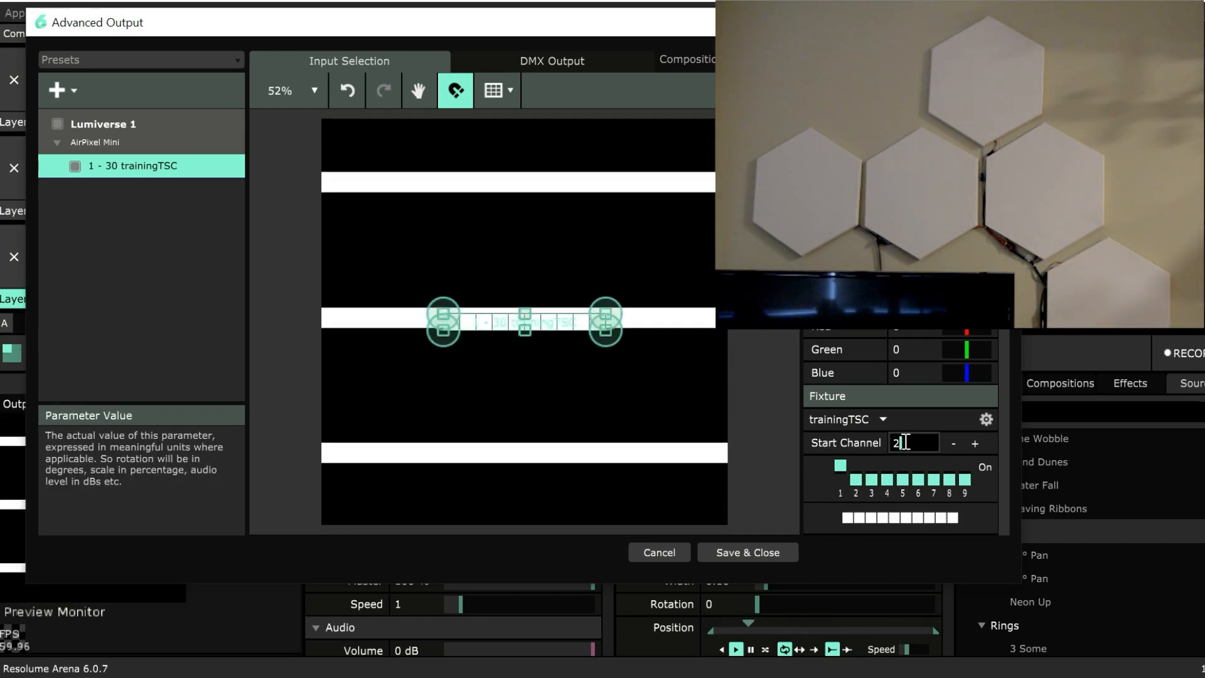
{"action": "type", "text": "27"}
{"action": "key", "text": "Return"}
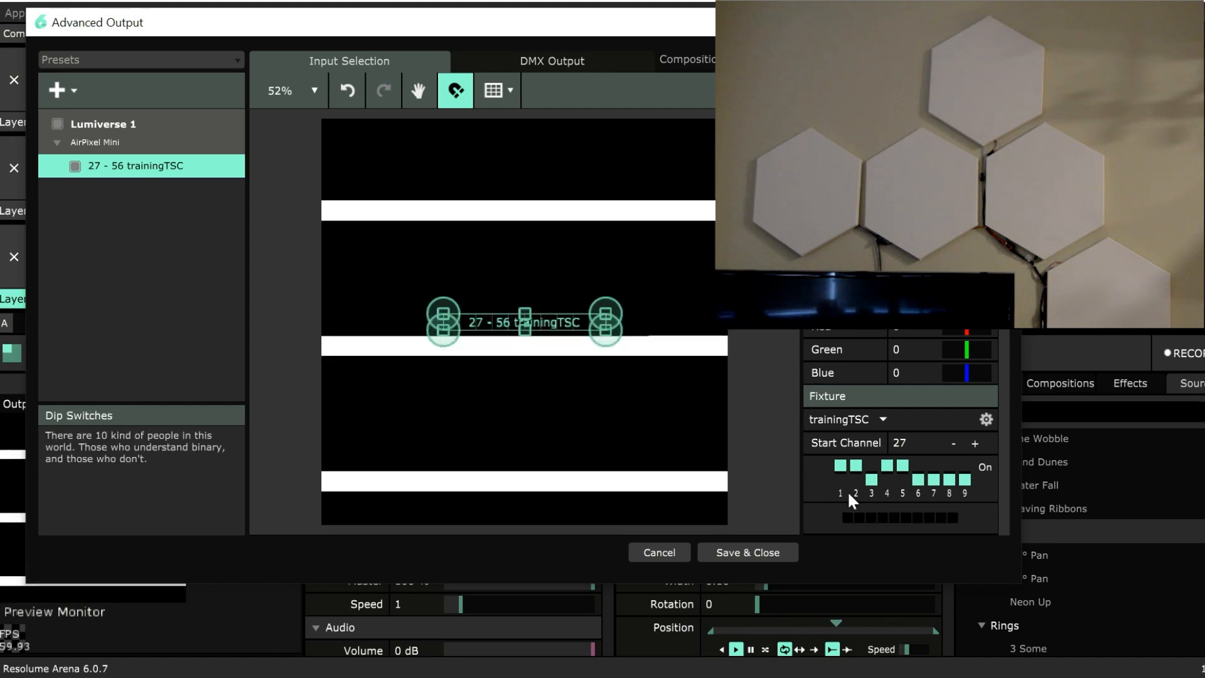
{"action": "left_click", "coordinate": [918, 443]}
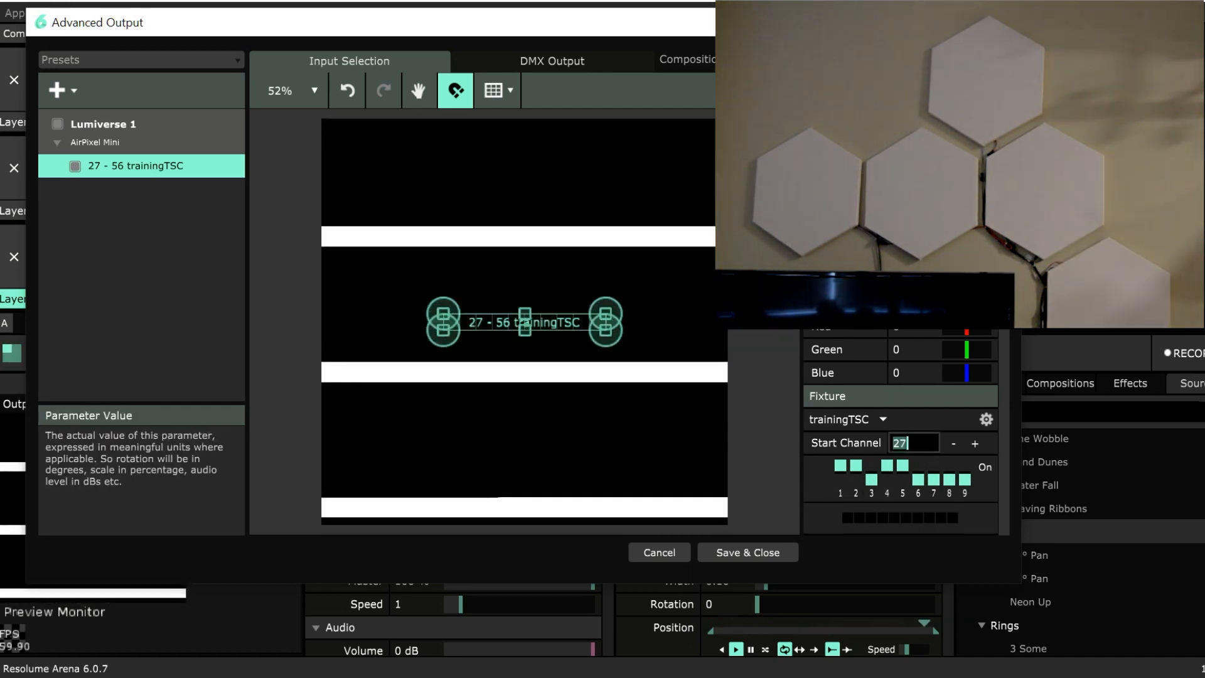
{"action": "type", "text": "1"}
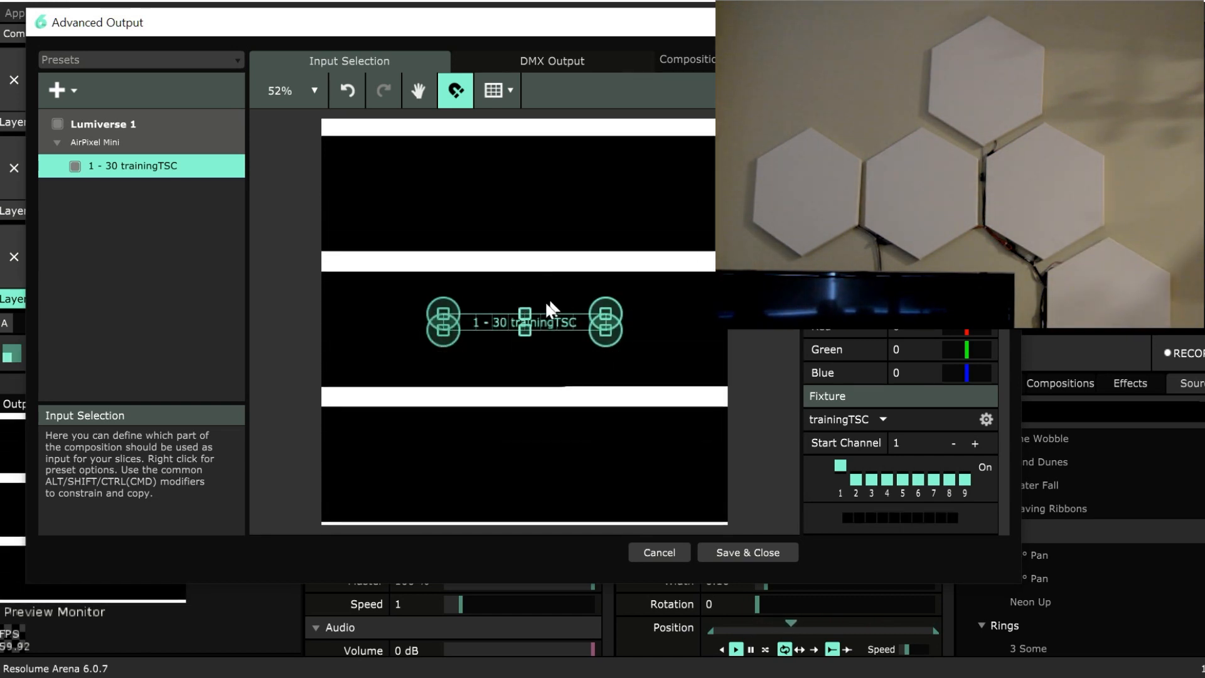
Move the trainingTSC fixture higher in the composition and rotate it diagonally so it rises from left to right.
{"action": "left_click_drag", "start_coordinate": [520, 312], "coordinate": [539, 209]}
{"action": "left_click_drag", "start_coordinate": [526, 331], "coordinate": [534, 227]}
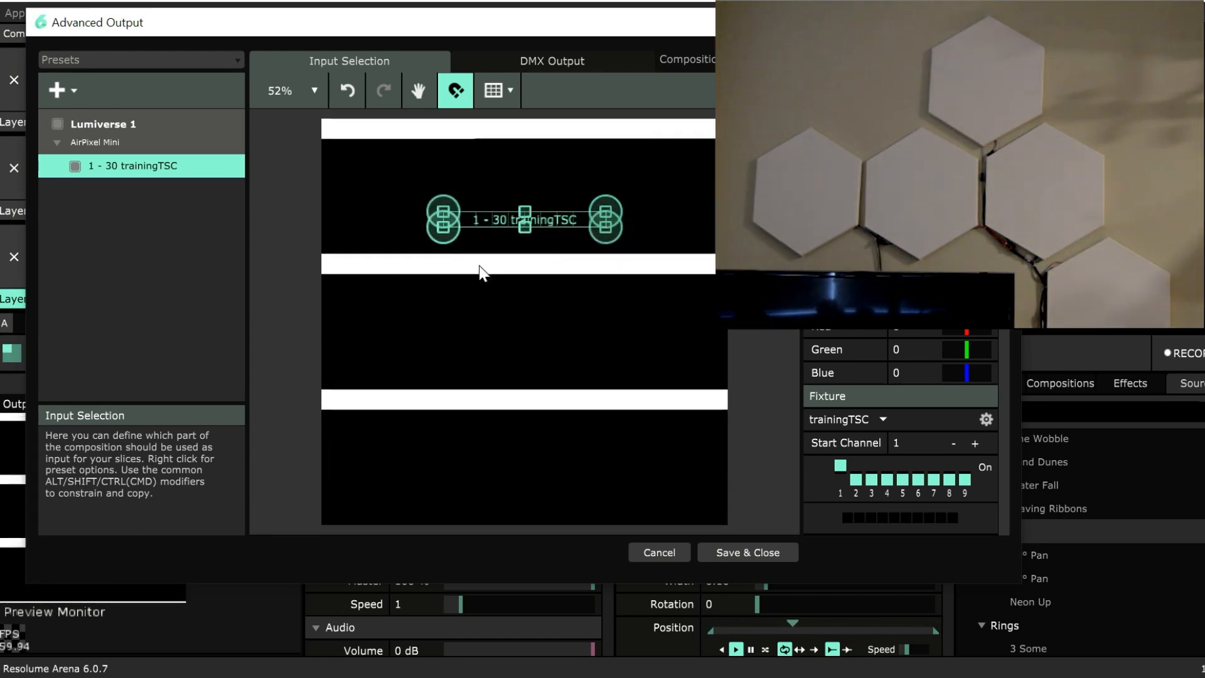
{"action": "left_click_drag", "start_coordinate": [437, 241], "coordinate": [490, 312]}
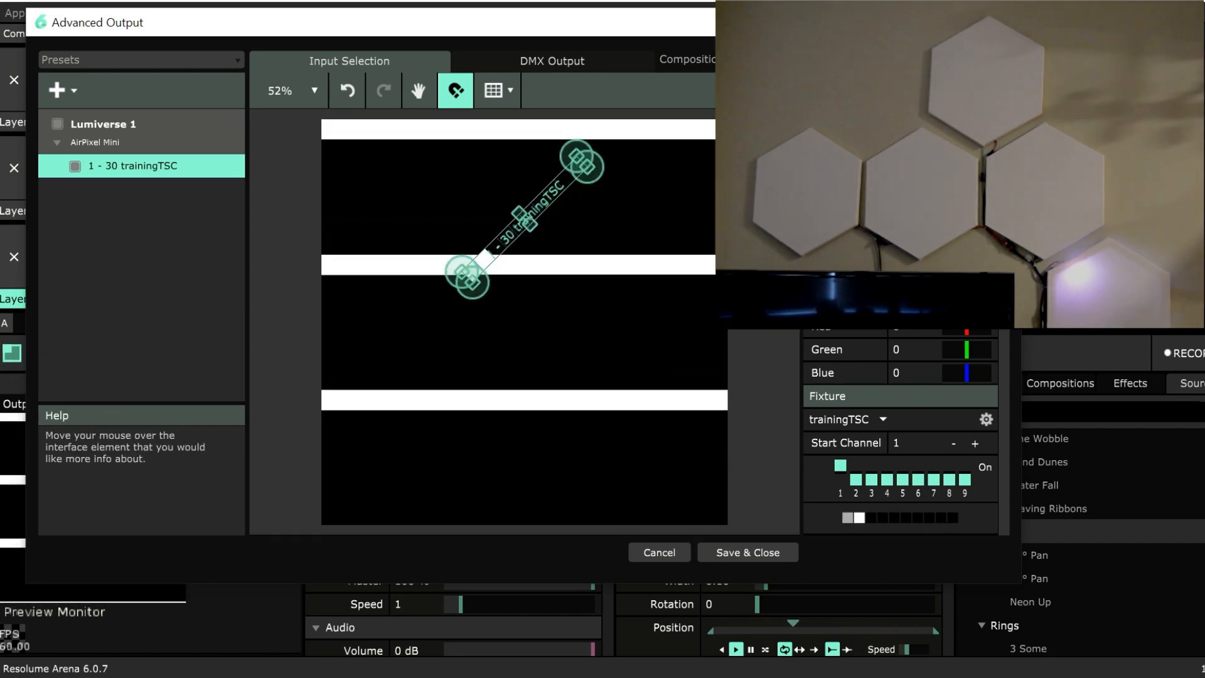
{"action": "key", "text": "Return"}
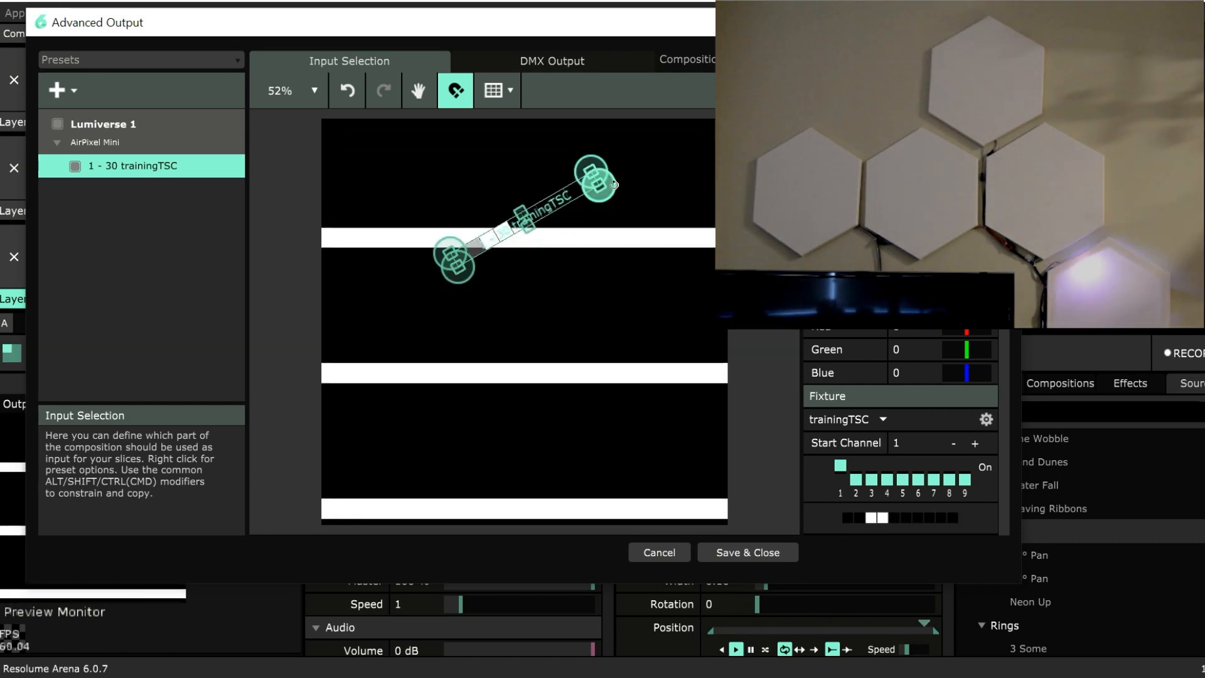
{"action": "left_click_drag", "start_coordinate": [607, 192], "coordinate": [335, 307]}
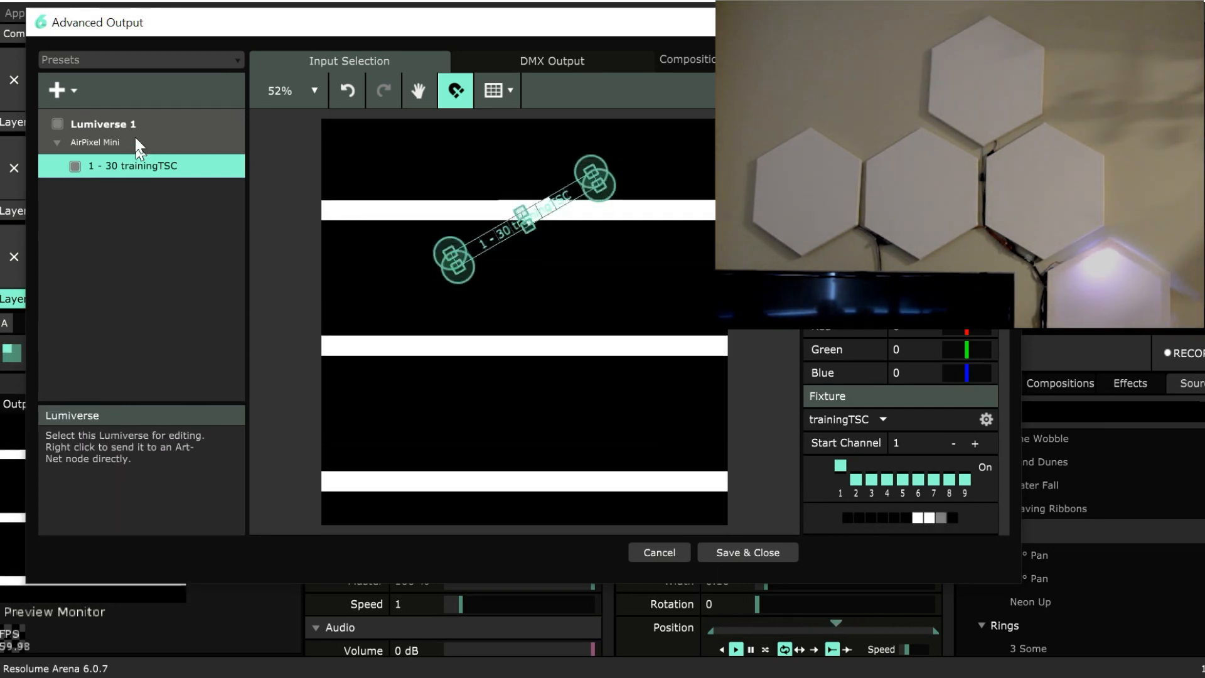
Add a second DMX fixture to Lumiverse 1.
{"action": "left_click", "coordinate": [67, 90]}
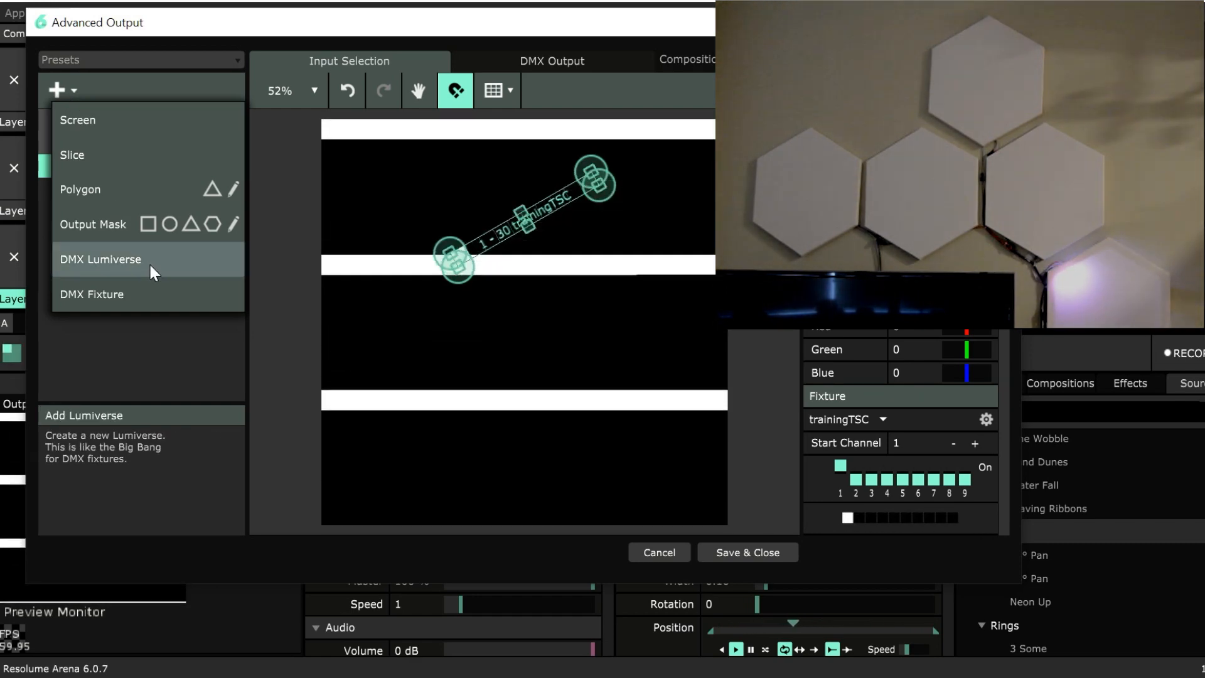
{"action": "left_click", "coordinate": [141, 297]}
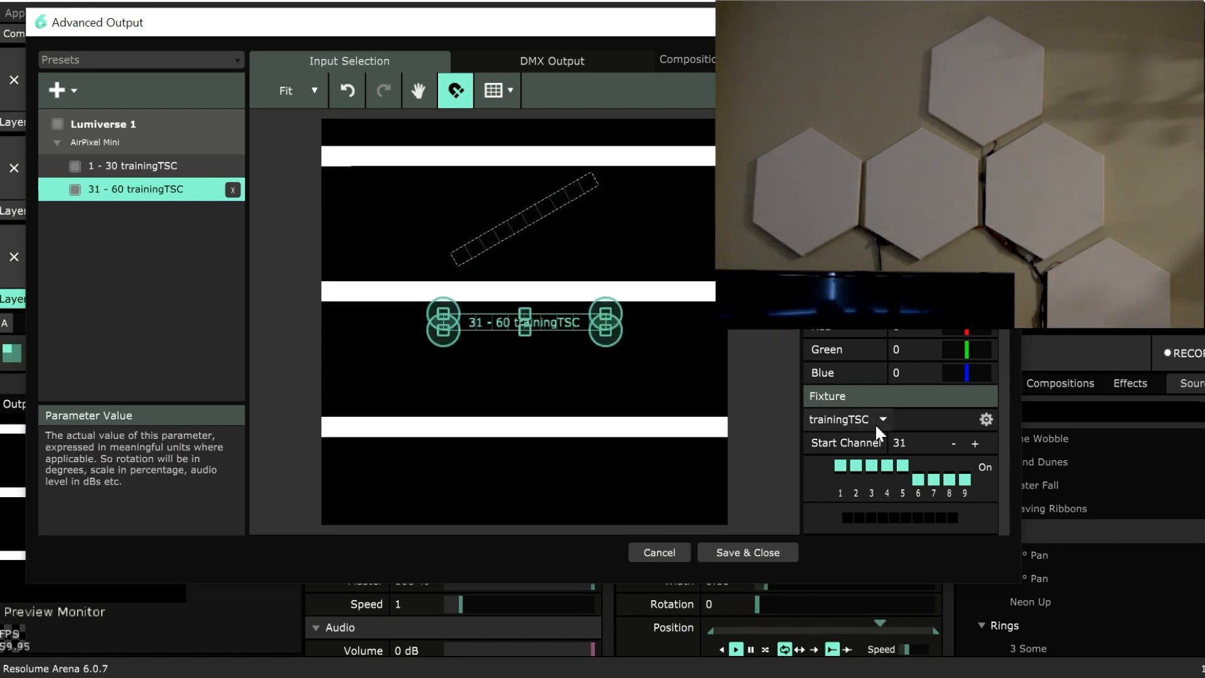
Try the LED 16 fixture type on the second fixture, and return it to trainingTSC.
{"action": "left_click", "coordinate": [872, 417]}
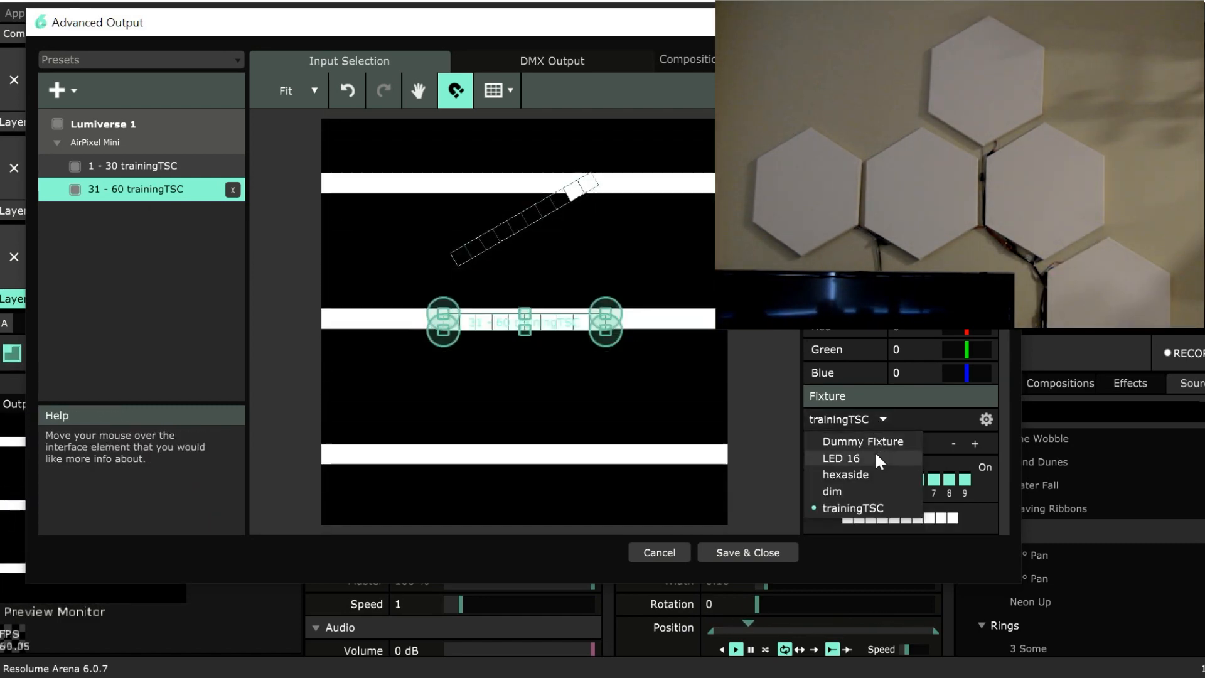
{"action": "left_click", "coordinate": [875, 452]}
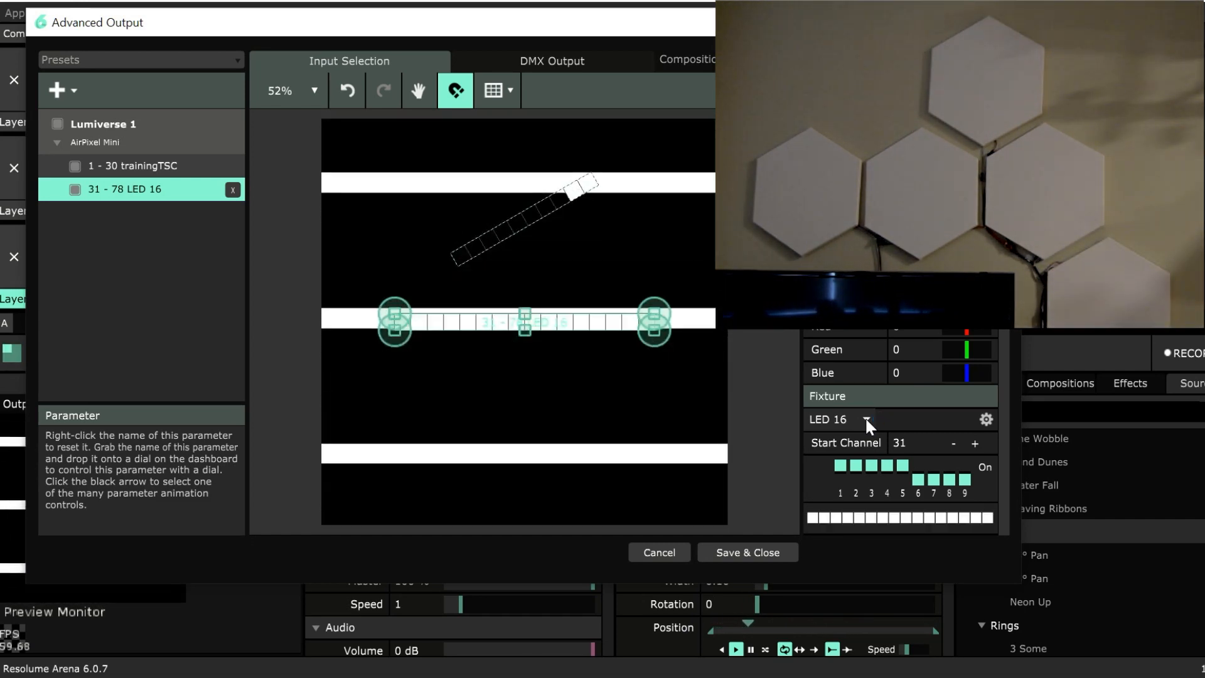
{"action": "left_click", "coordinate": [912, 443]}
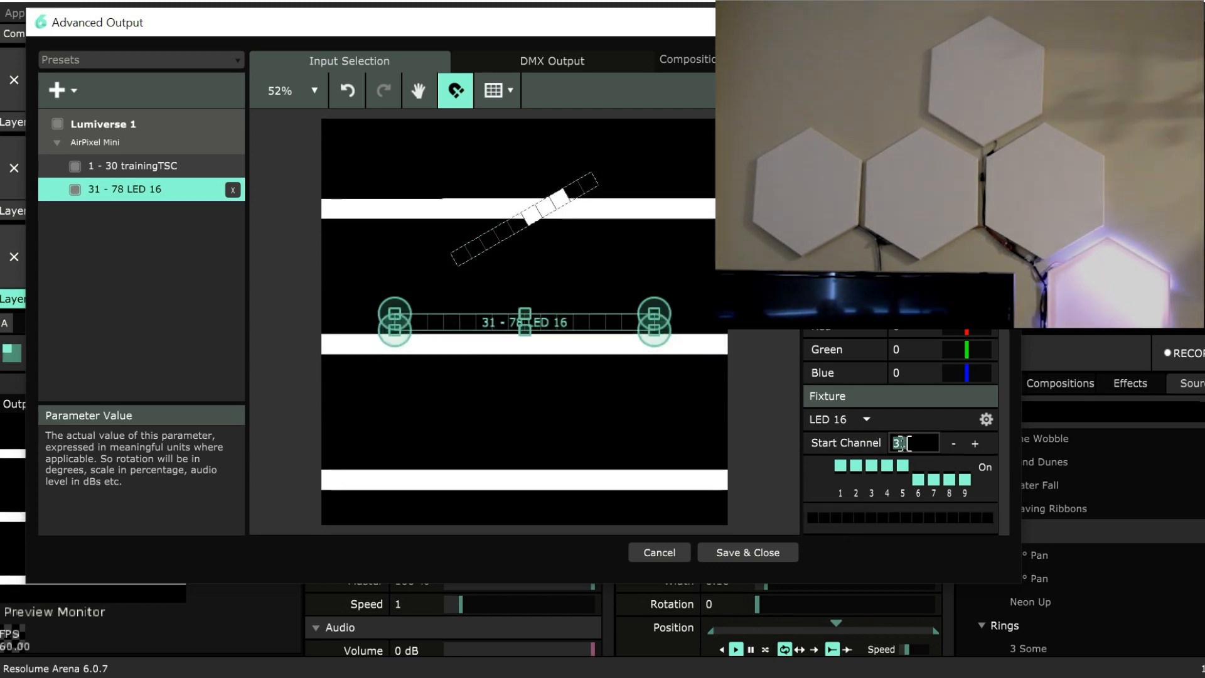
{"action": "left_click", "coordinate": [866, 419]}
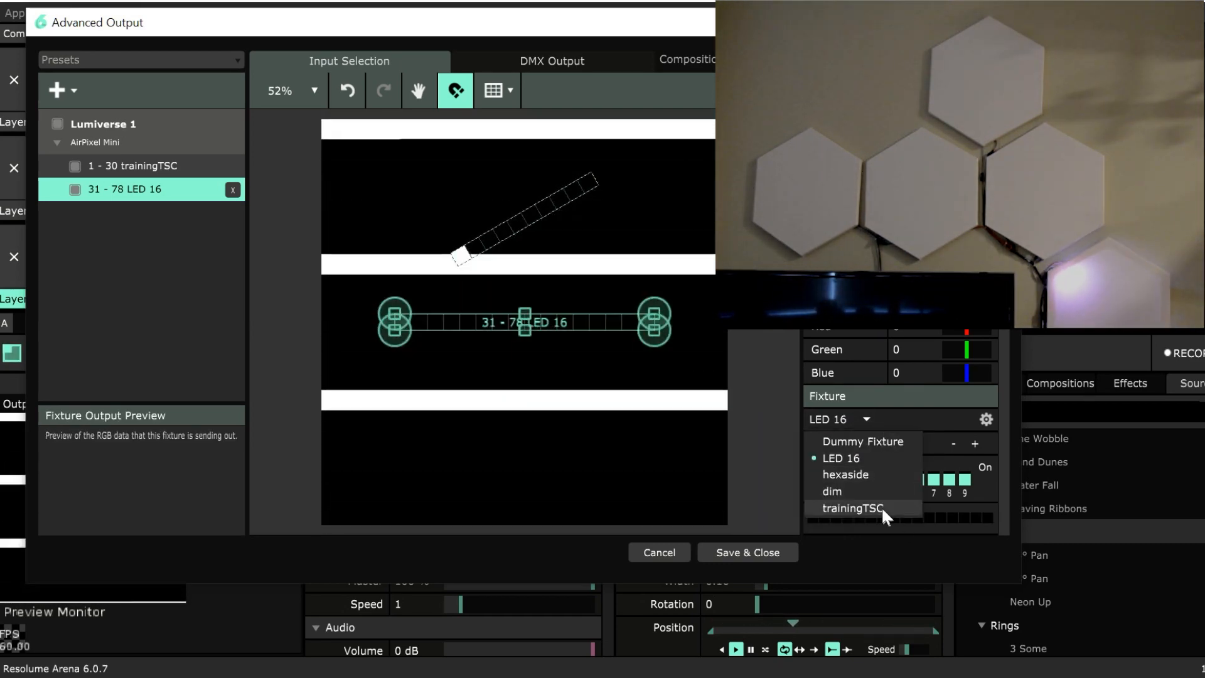
{"action": "left_click", "coordinate": [882, 507]}
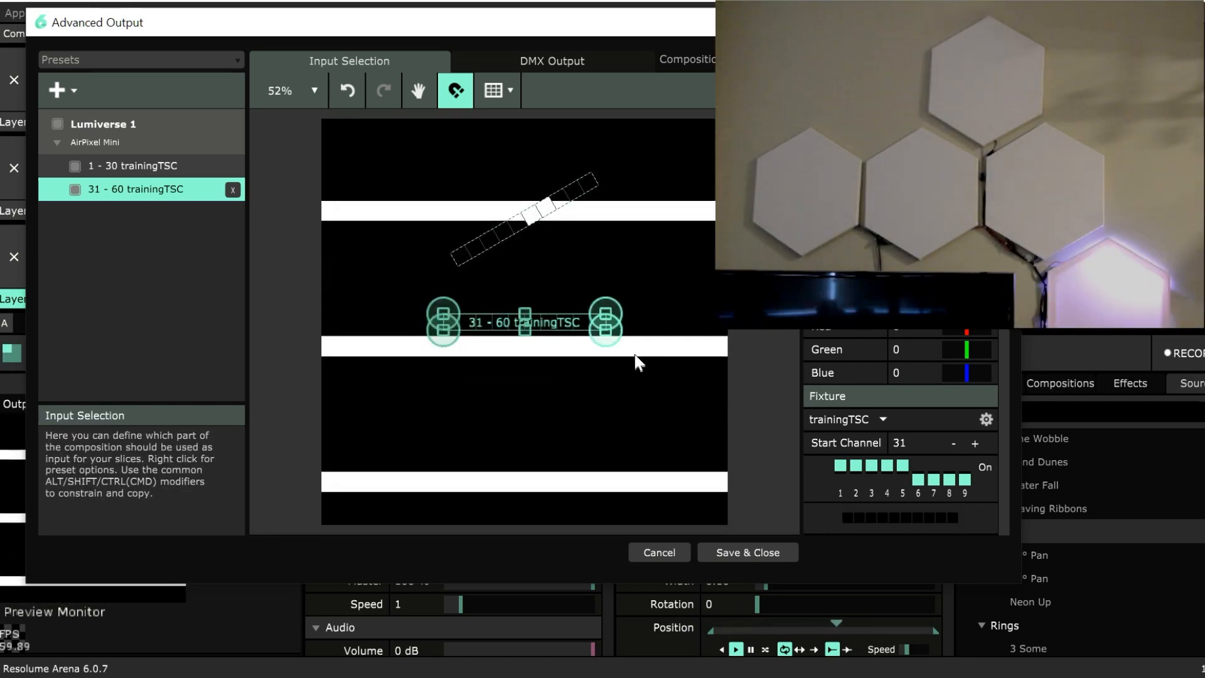
Rotate the second fixture to slope down to the right and place both fixtures end to end as a peak.
{"action": "left_click_drag", "start_coordinate": [617, 331], "coordinate": [603, 371]}
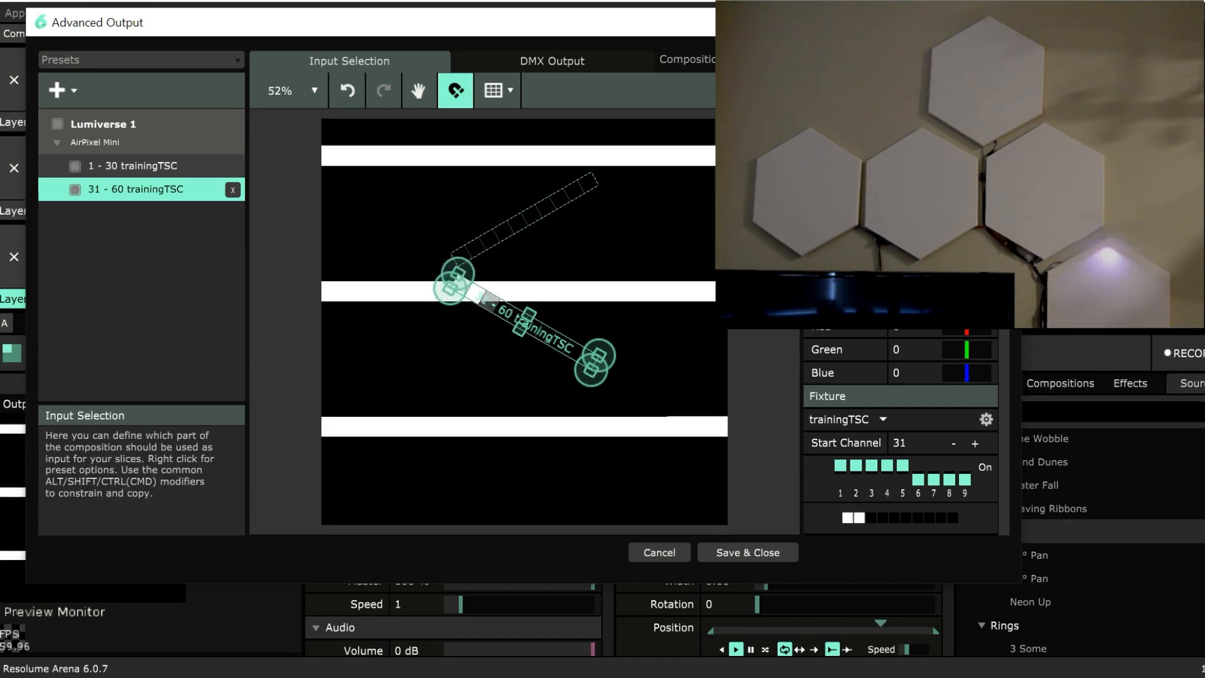
{"action": "left_click", "coordinate": [525, 222]}
{"action": "left_click", "coordinate": [551, 334]}
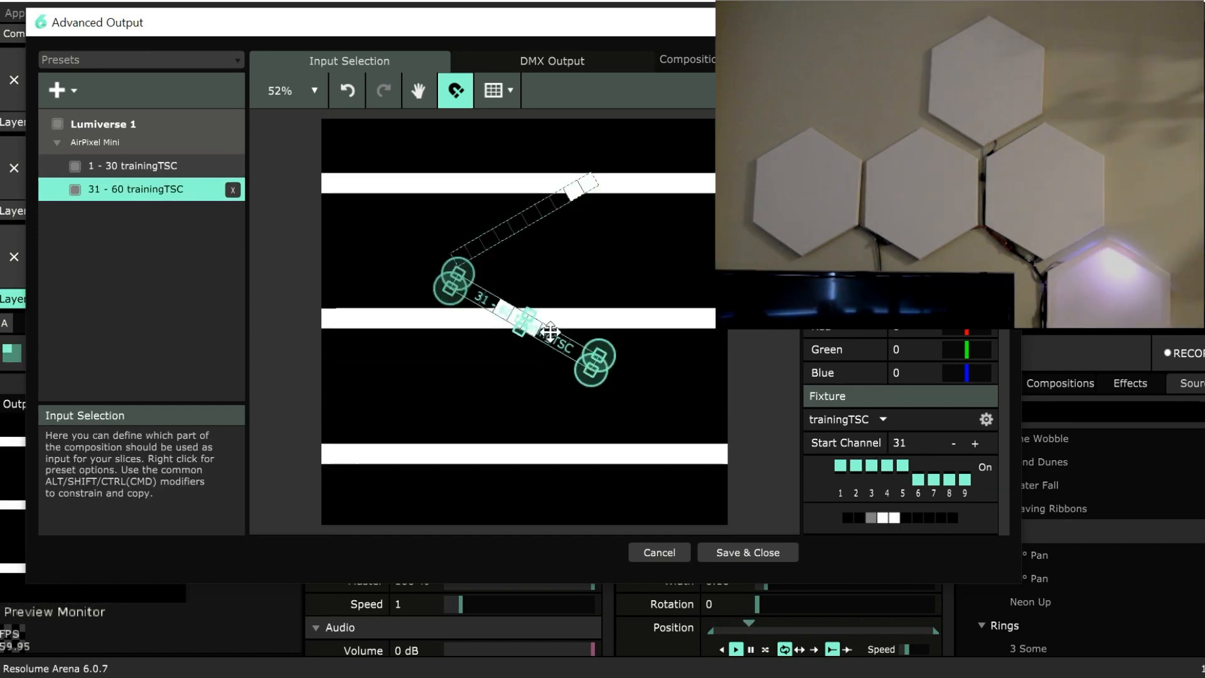
{"action": "left_click_drag", "start_coordinate": [556, 344], "coordinate": [687, 249]}
{"action": "left_click_drag", "start_coordinate": [538, 209], "coordinate": [524, 210]}
{"action": "left_click", "coordinate": [602, 245]}
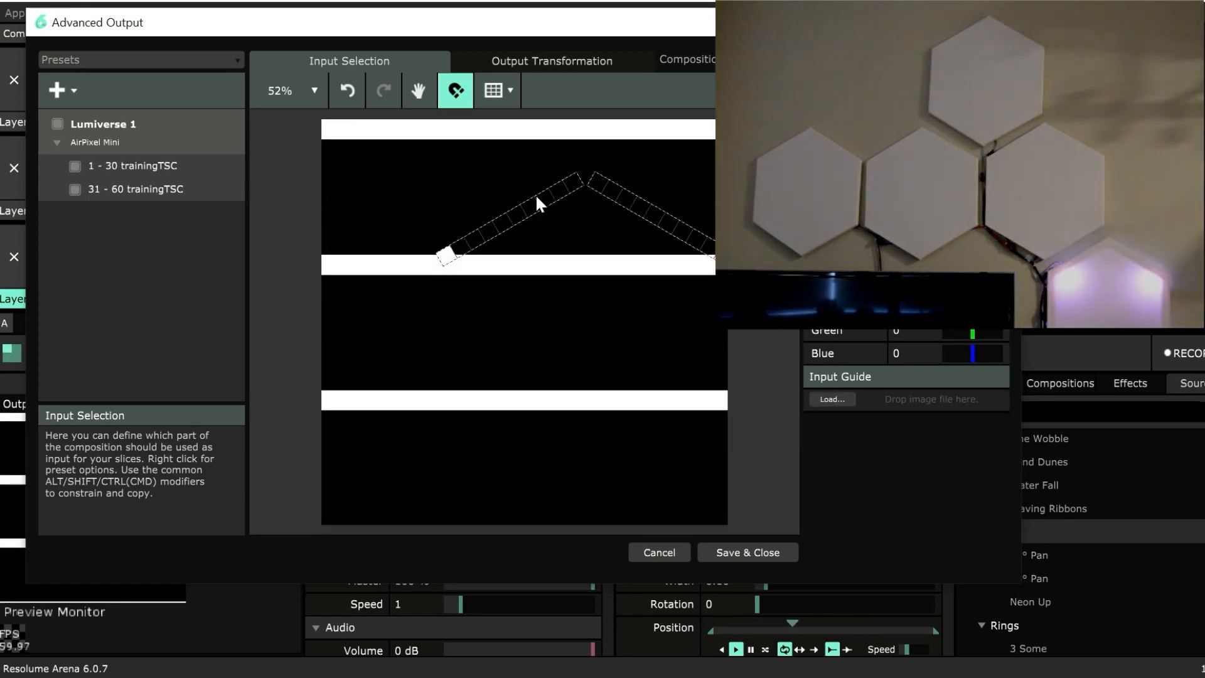
Select both trainingTSC fixtures and nudge them left together within the composition.
{"action": "left_click", "coordinate": [179, 165]}
{"action": "left_click", "coordinate": [183, 189], "text": "shift"}
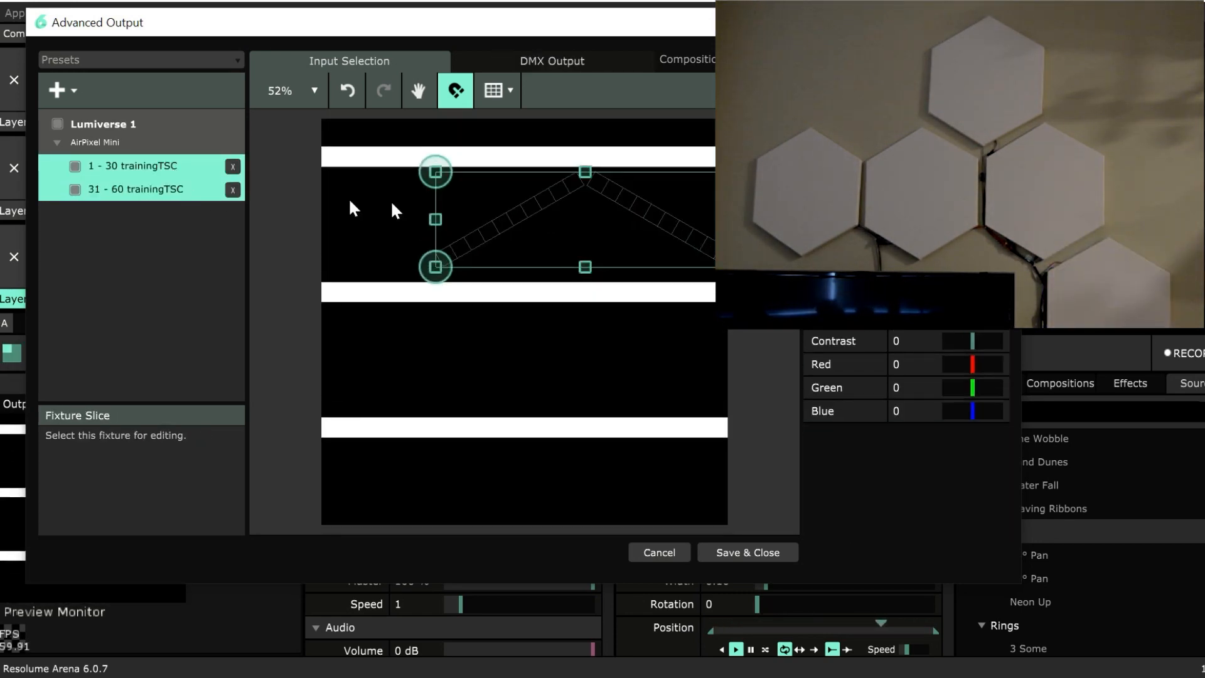
{"action": "key", "text": "Left"}
{"action": "key", "text": "Left"}
{"action": "key", "text": "Left"}
{"action": "key", "text": "Left"}
{"action": "key", "text": "Left"}
{"action": "key", "text": "Left"}
{"action": "key", "text": "Left"}
{"action": "key", "text": "Left"}
{"action": "key", "text": "Left"}
{"action": "key", "text": "Left"}
{"action": "key", "text": "Left"}
{"action": "key", "text": "Left"}
{"action": "key", "text": "Left"}
{"action": "key", "text": "Left"}
{"action": "key", "text": "Left"}
{"action": "key", "text": "Left"}
{"action": "key", "text": "Left"}
{"action": "key", "text": "Left"}
{"action": "key", "text": "Left"}
{"action": "key", "text": "Left"}
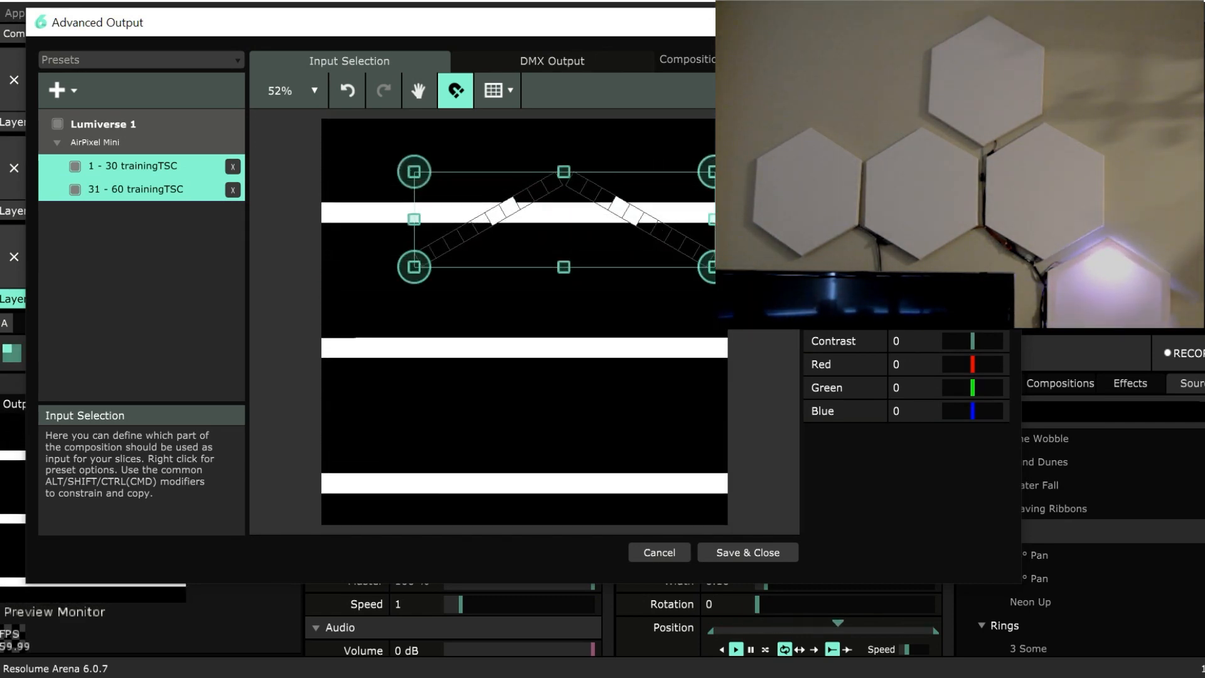
Add a third trainingTSC DMX fixture and stand it vertically beneath the right end of the peak.
{"action": "left_click", "coordinate": [758, 250]}
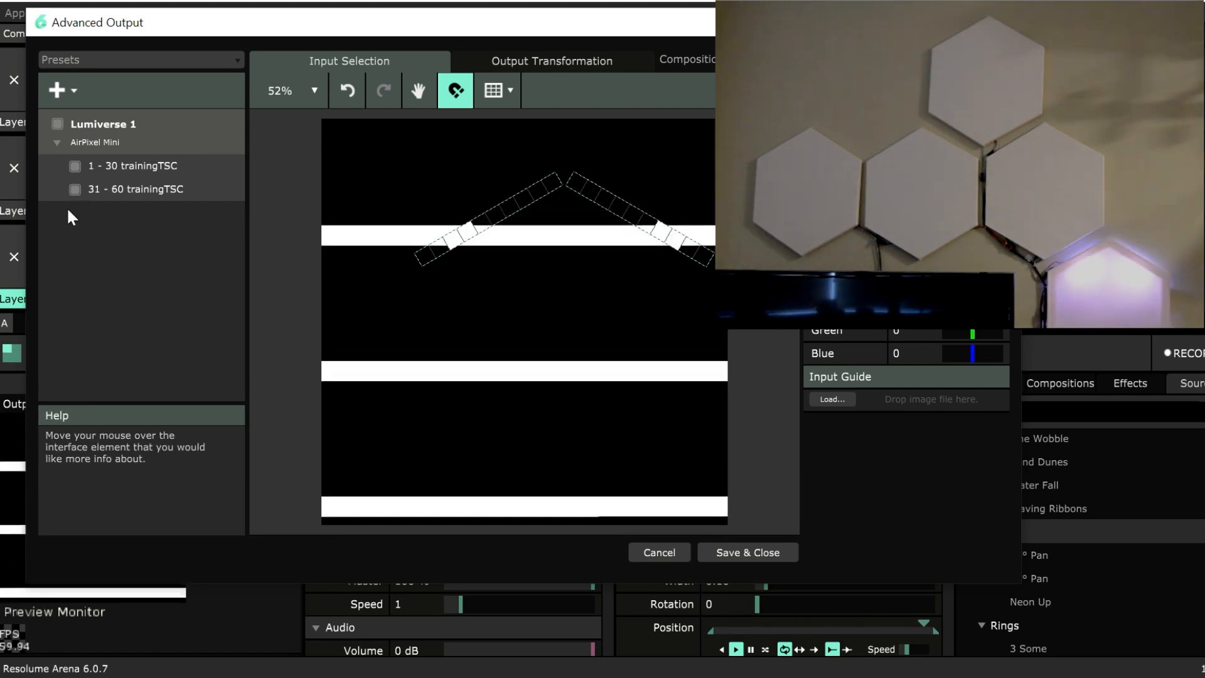
{"action": "left_click", "coordinate": [56, 90]}
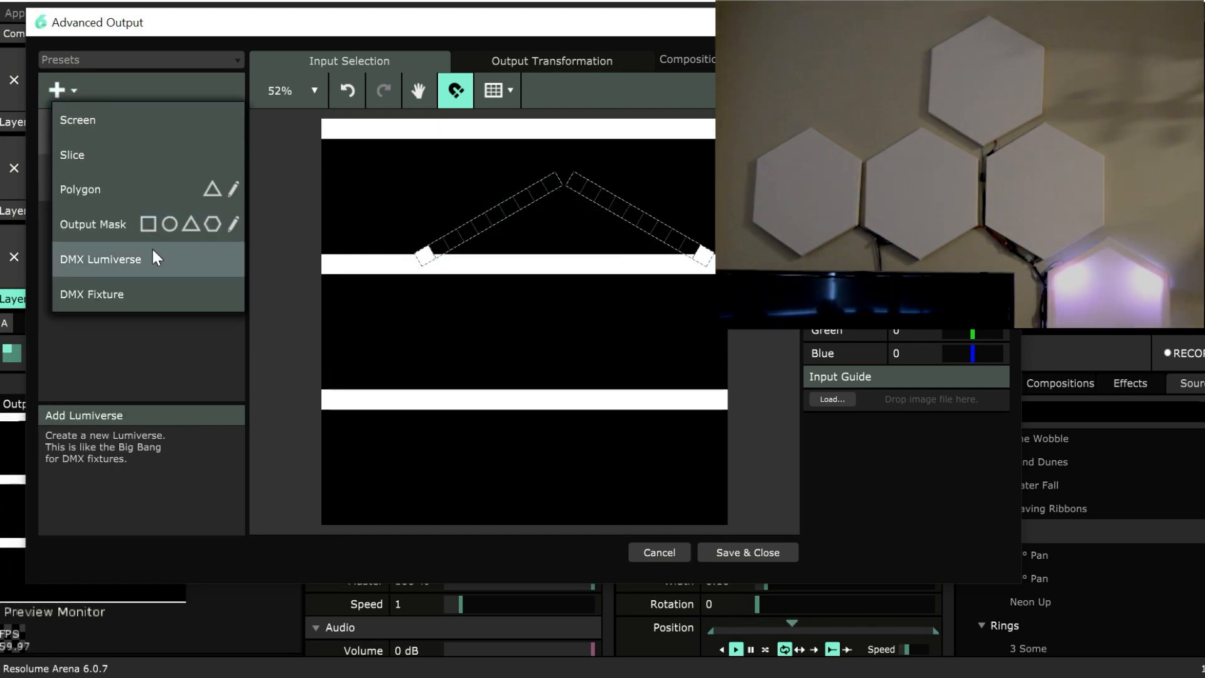
{"action": "left_click", "coordinate": [134, 295]}
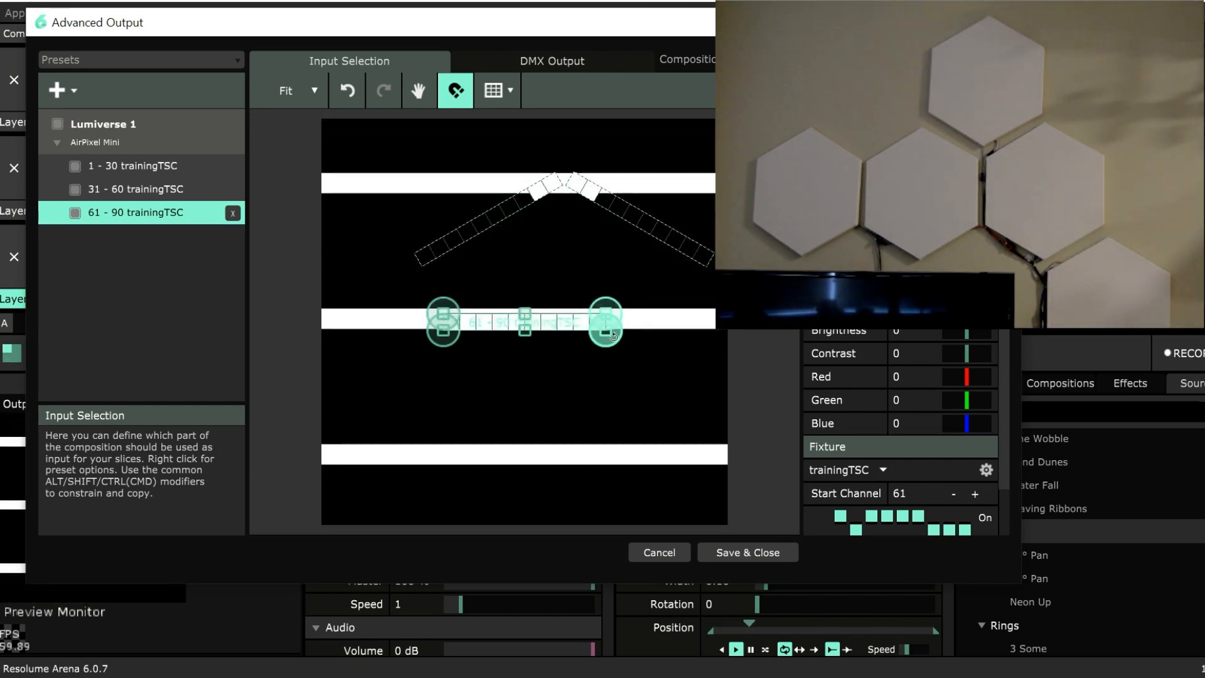
{"action": "left_click_drag", "start_coordinate": [627, 339], "coordinate": [524, 403]}
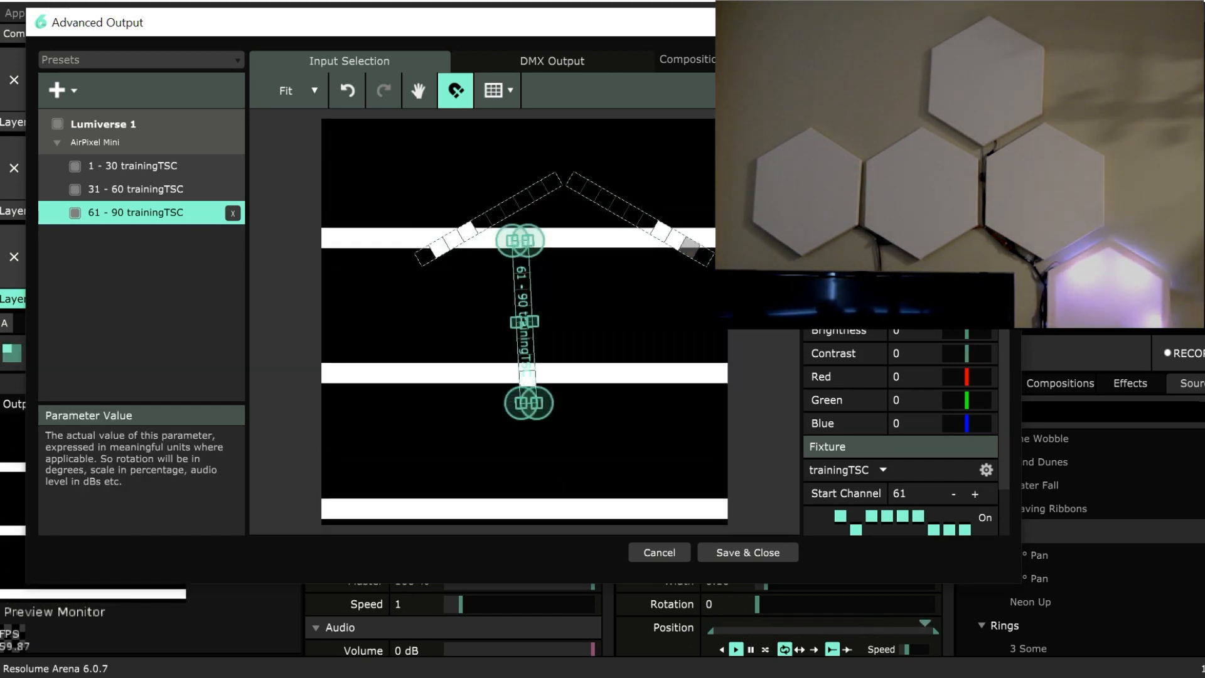
{"action": "left_click_drag", "start_coordinate": [517, 297], "coordinate": [703, 326]}
{"action": "left_click", "coordinate": [702, 305]}
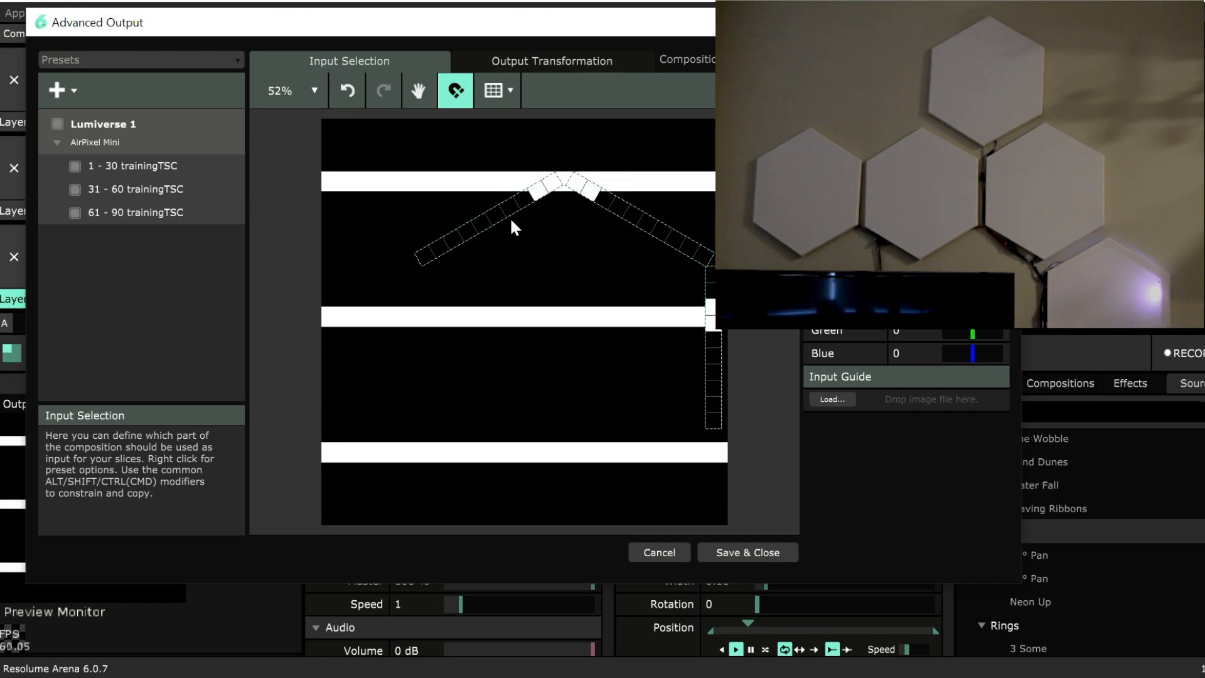
Select all three trainingTSC fixtures and duplicate them within Lumiverse 1.
{"action": "scroll", "coordinate": [511, 225], "scroll_direction": "down", "scroll_amount": 2}
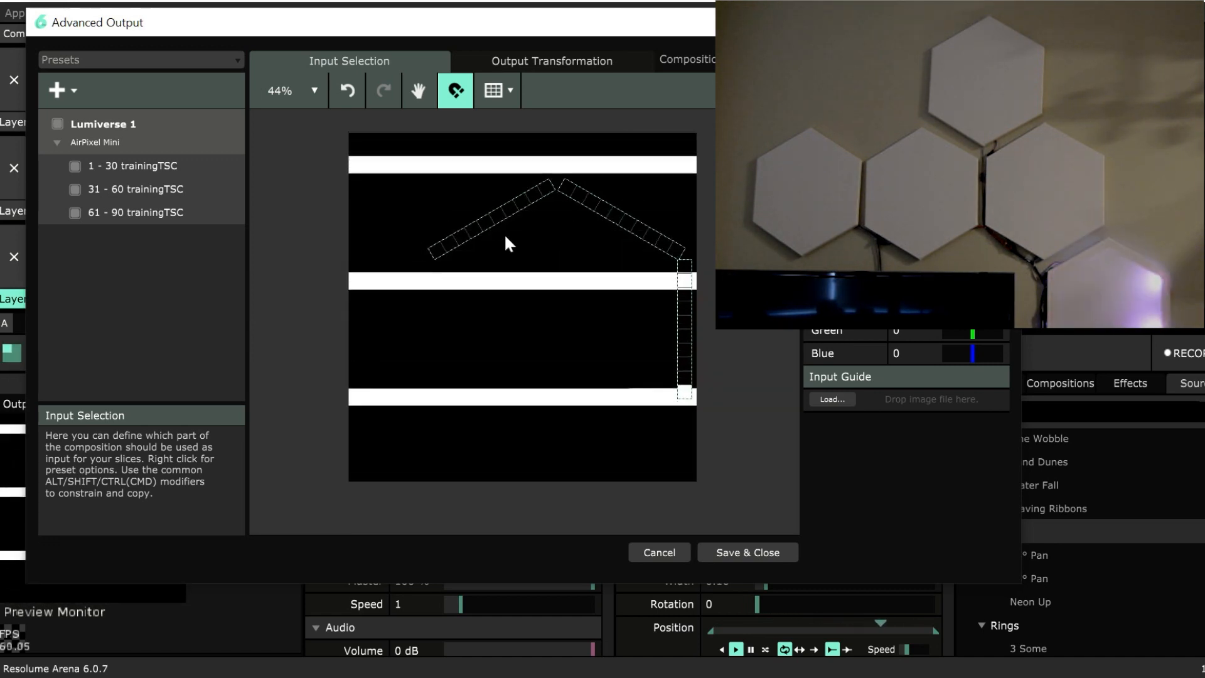
{"action": "left_click", "coordinate": [504, 213]}
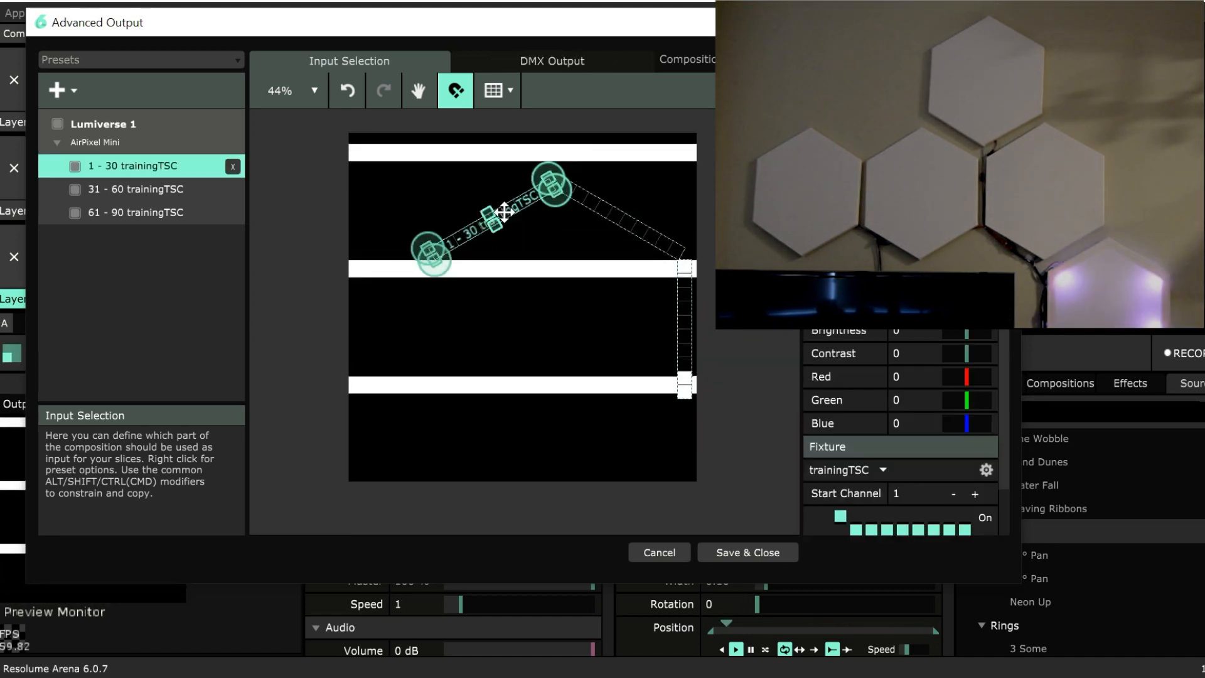
{"action": "left_click", "coordinate": [639, 231]}
{"action": "left_click", "coordinate": [138, 166]}
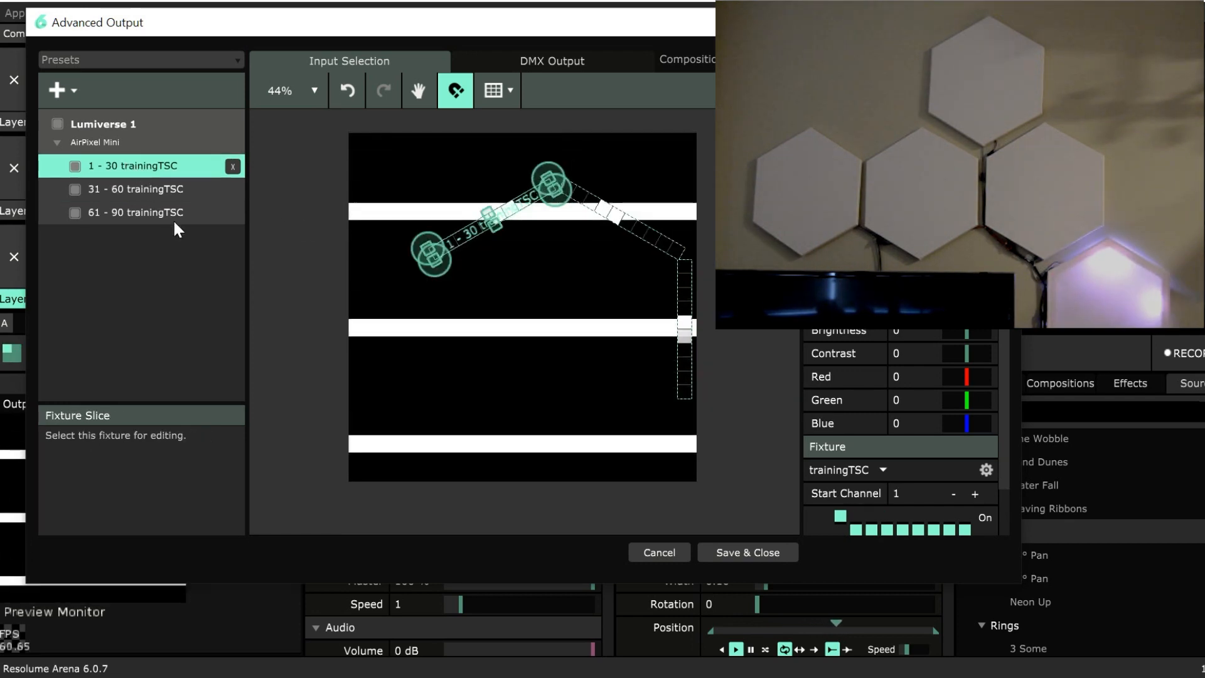
{"action": "left_click", "coordinate": [177, 214], "text": "shift"}
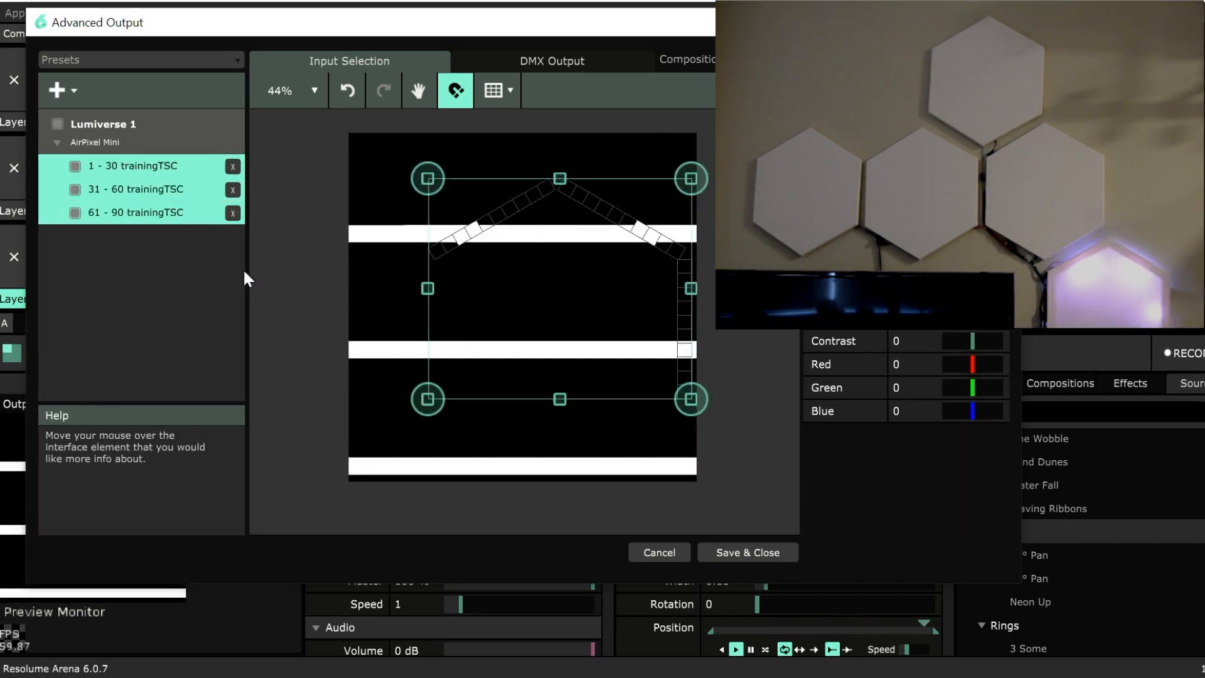
{"action": "key", "text": "ctrl+d"}
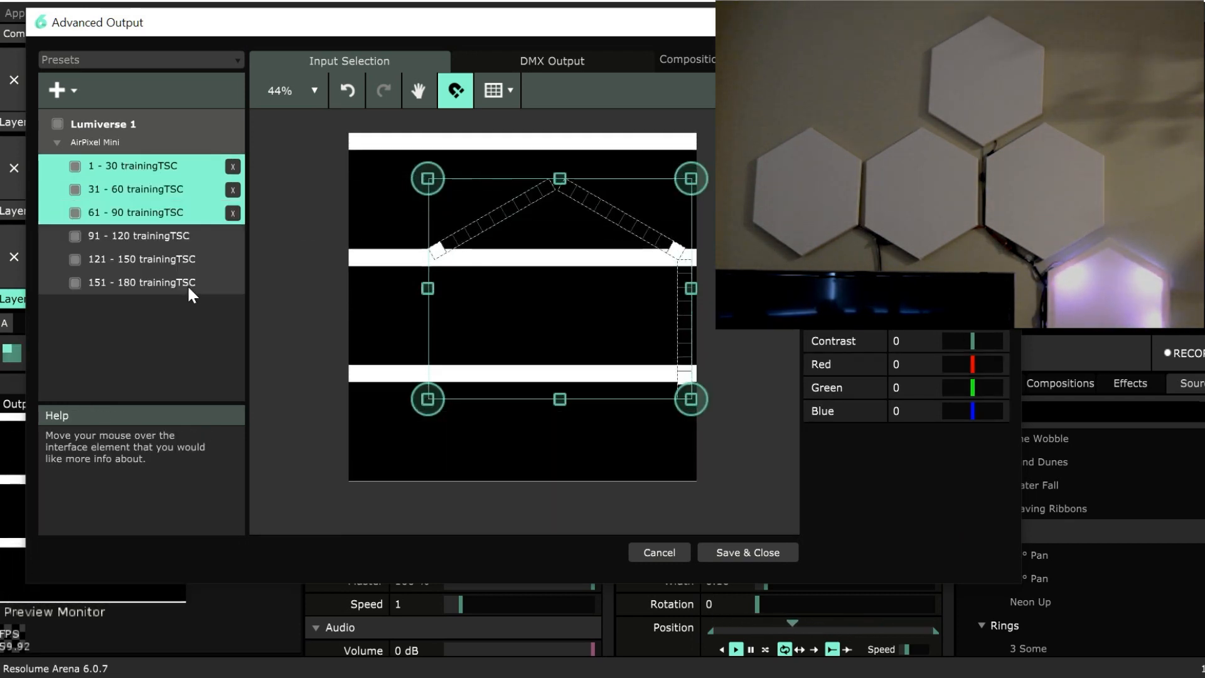
Try to rotate the three duplicated fixtures together as one group, and undo the rotation.
{"action": "left_click", "coordinate": [175, 235]}
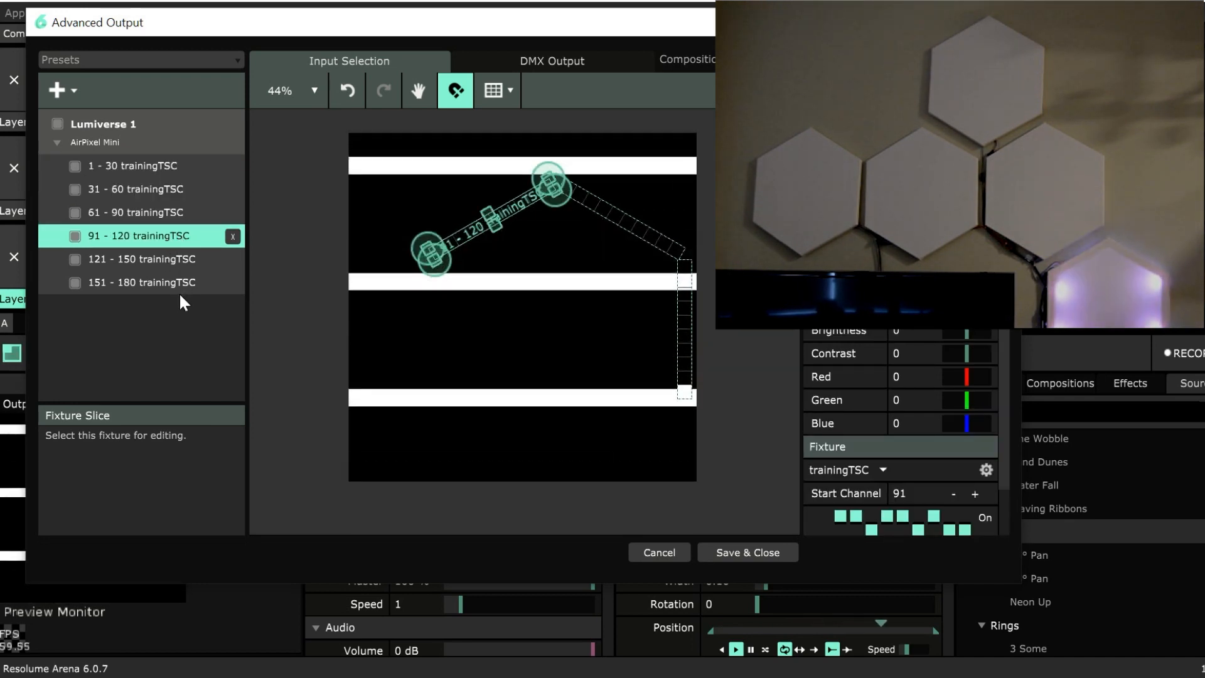
{"action": "left_click", "coordinate": [175, 260], "text": "shift"}
{"action": "left_click", "coordinate": [191, 283], "text": "shift"}
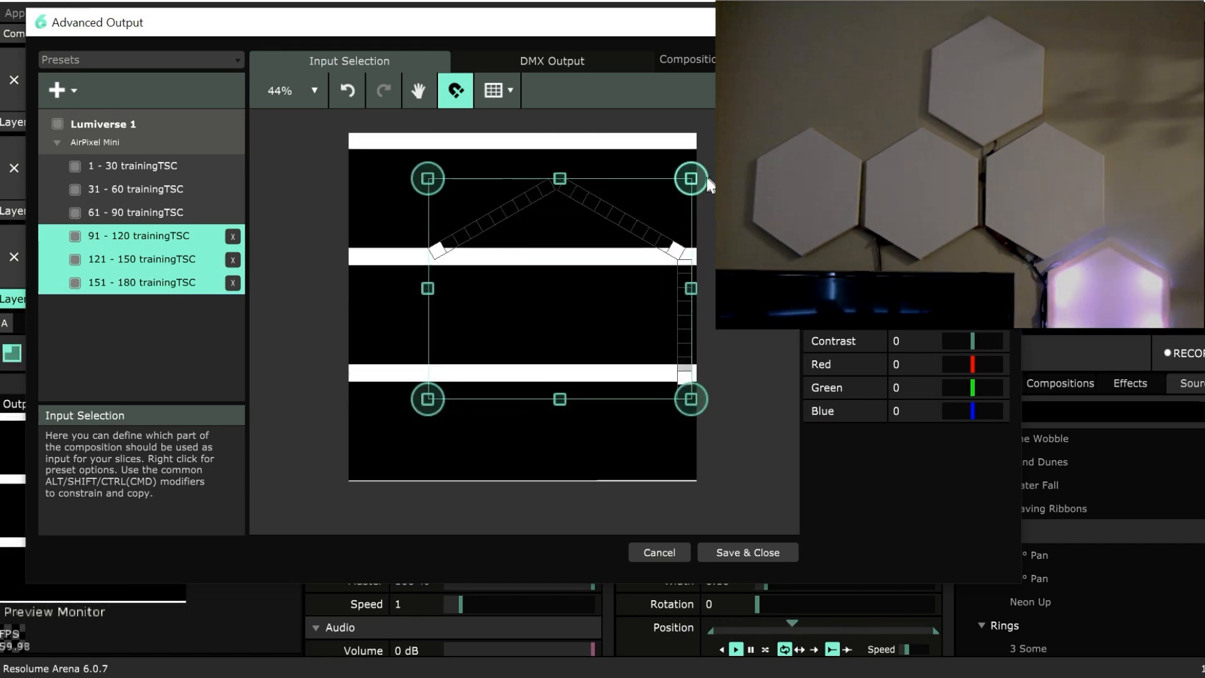
{"action": "left_click_drag", "start_coordinate": [698, 179], "coordinate": [688, 178]}
{"action": "key", "text": "ctrl+z"}
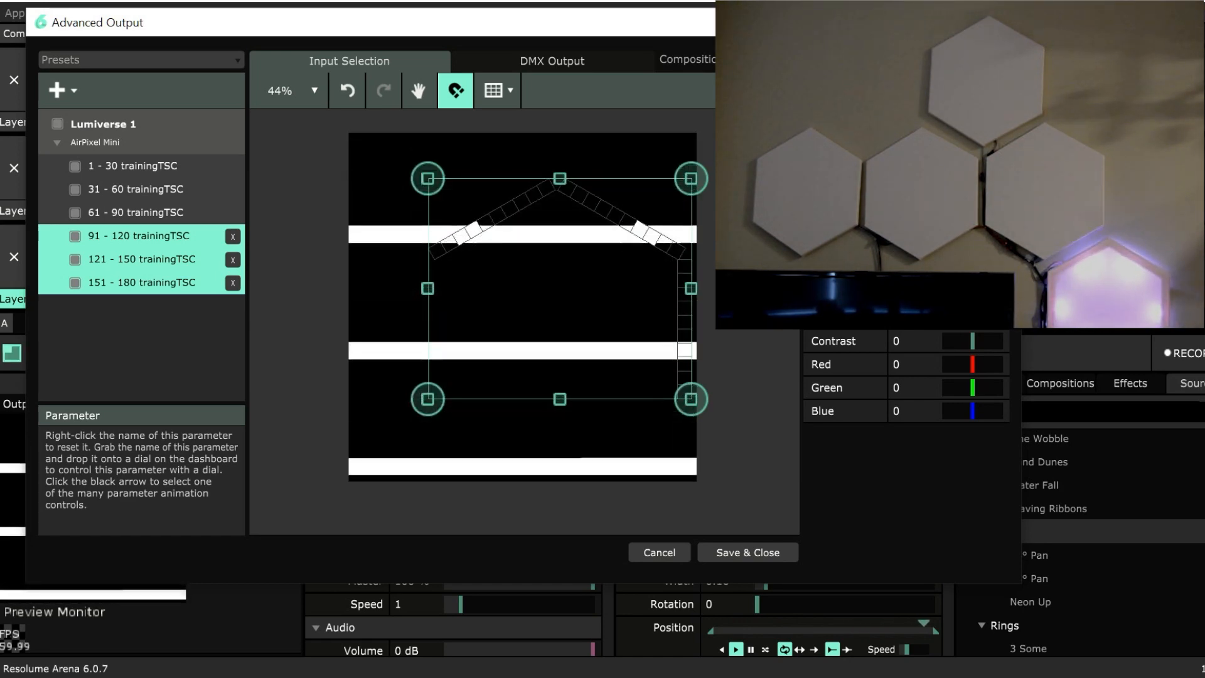
{"action": "left_click_drag", "start_coordinate": [416, 405], "coordinate": [375, 302]}
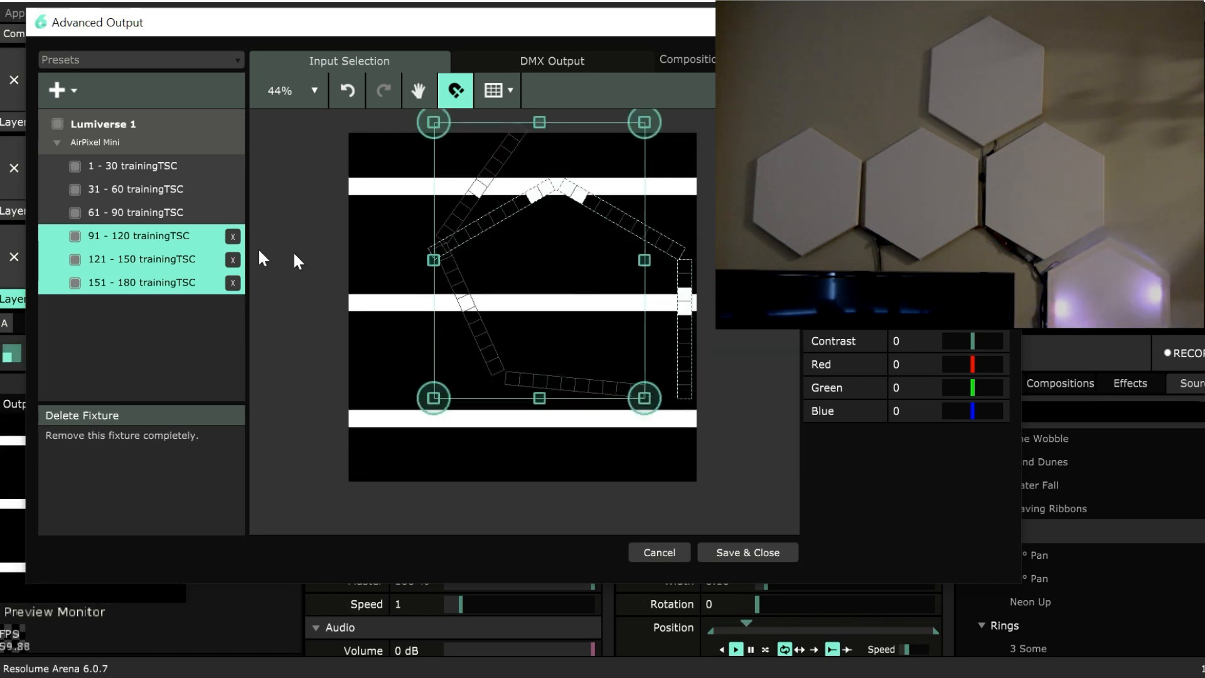
{"action": "key", "text": "ctrl+z"}
Move the 91 - 120 fixture to the lower right of the composition and rotate it roughly half a turn to reverse its direction.
{"action": "left_click", "coordinate": [161, 239]}
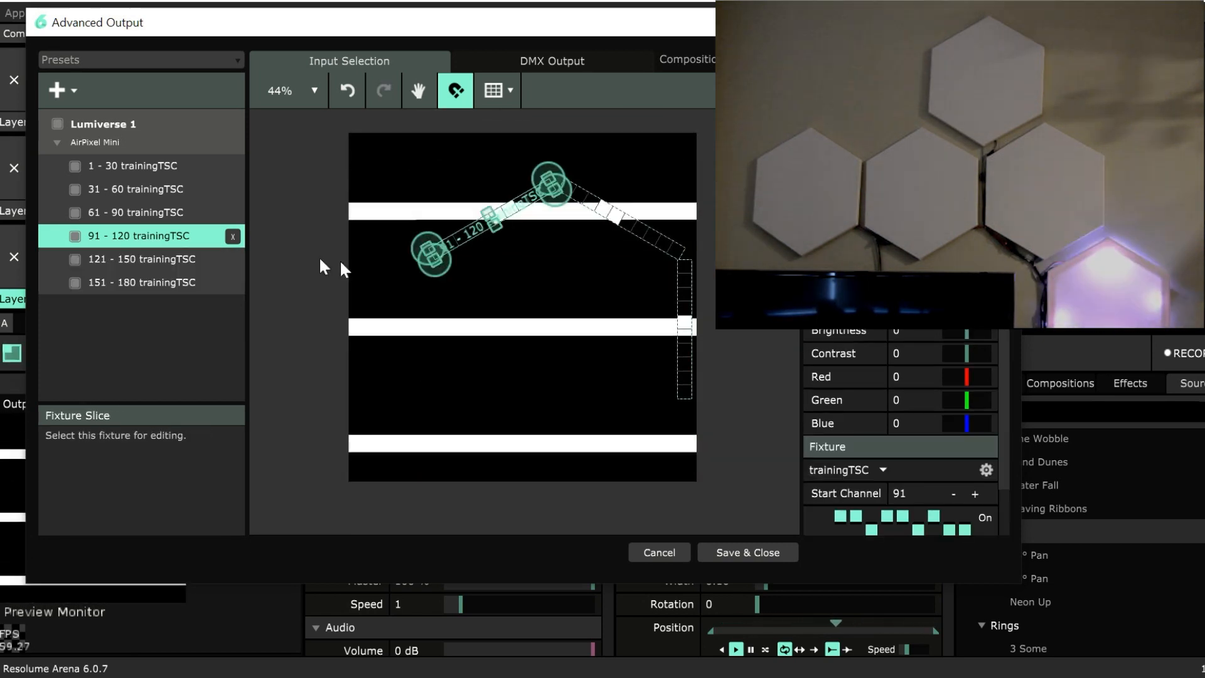
{"action": "left_click_drag", "start_coordinate": [518, 204], "coordinate": [607, 405]}
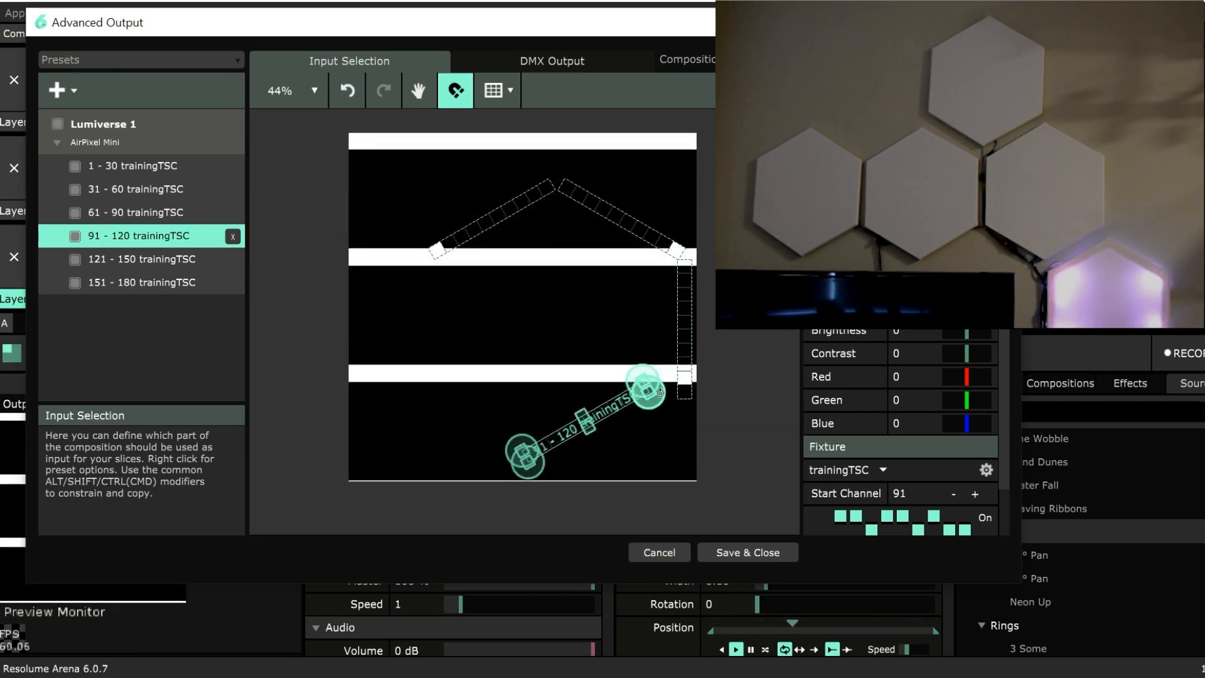
{"action": "left_click_drag", "start_coordinate": [667, 396], "coordinate": [464, 443]}
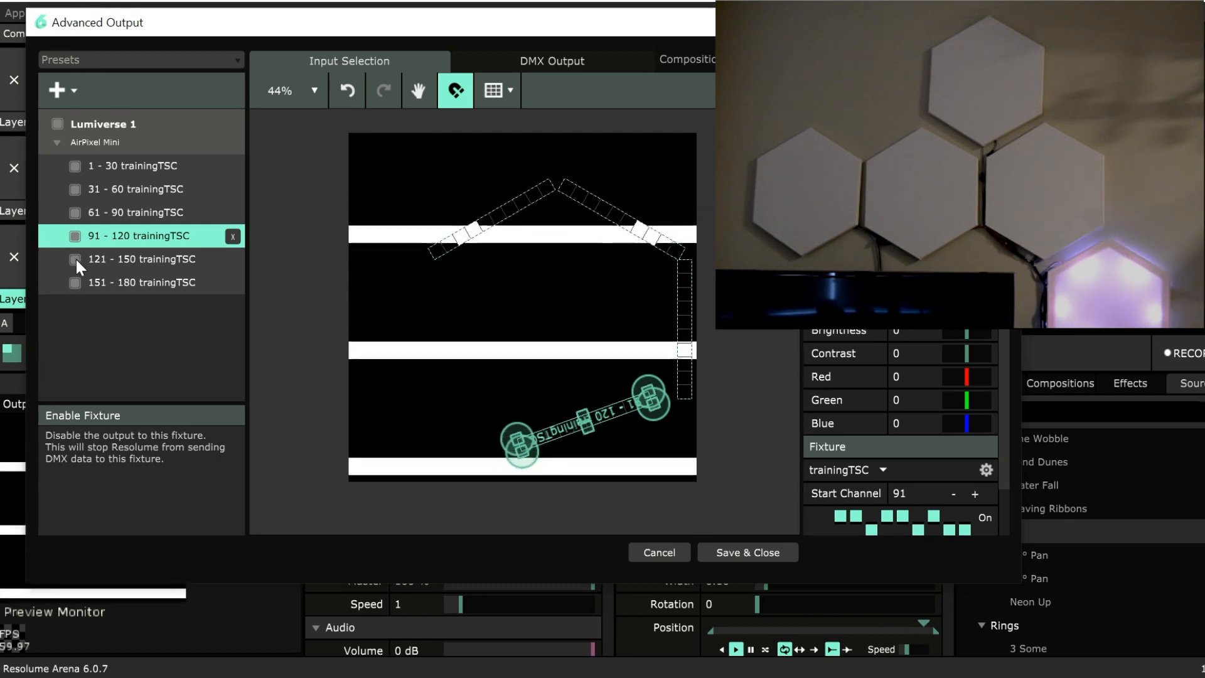
Disable every trainingTSC fixture except 91 - 120.
{"action": "left_click", "coordinate": [77, 215]}
{"action": "left_click", "coordinate": [74, 190]}
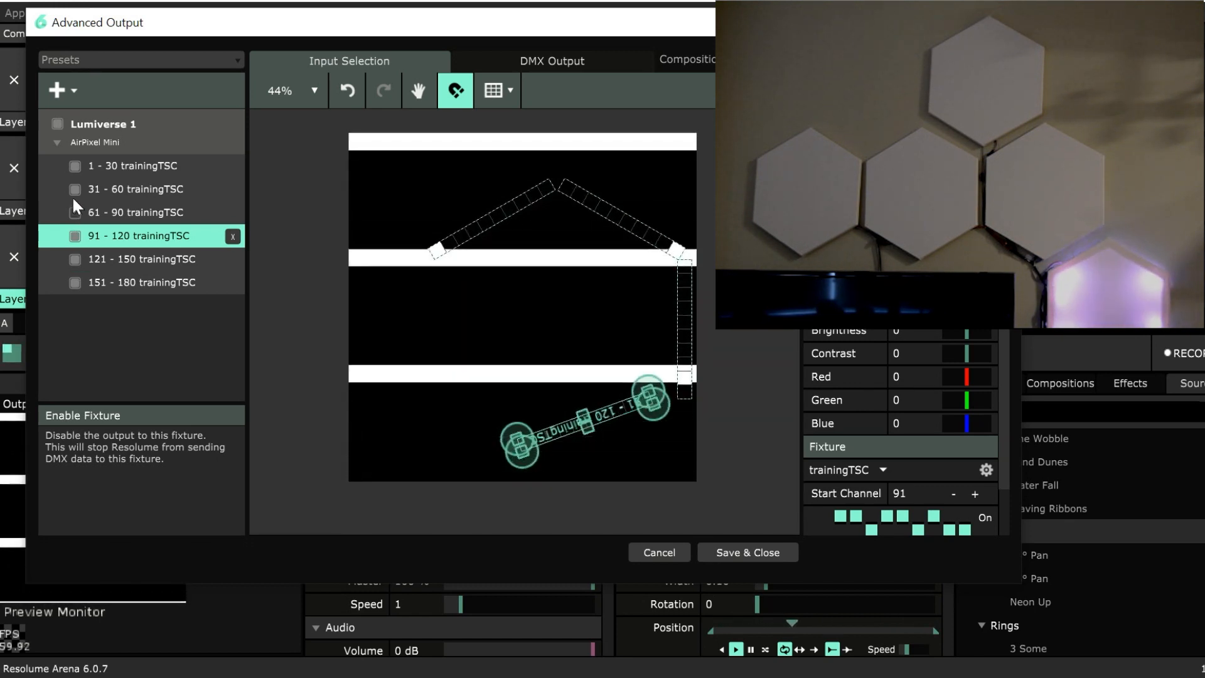
{"action": "left_click", "coordinate": [76, 167]}
{"action": "left_click", "coordinate": [74, 259]}
{"action": "left_click", "coordinate": [74, 283]}
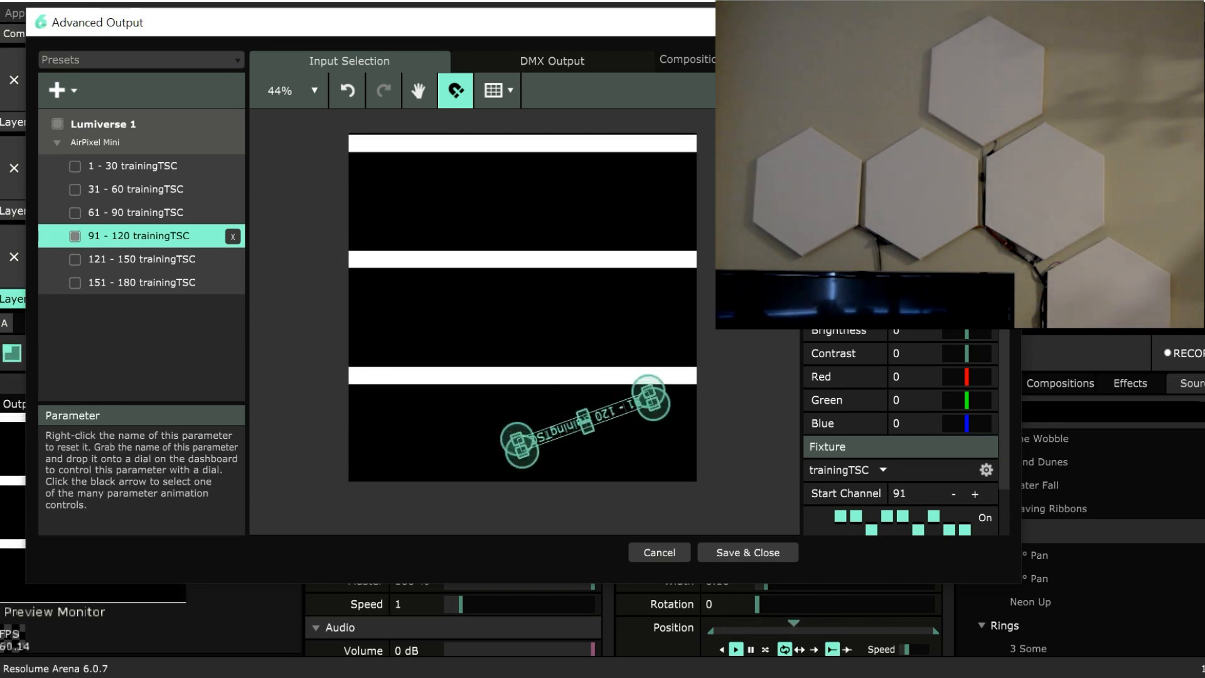
Correct the rotation of the 91 - 120 fixture and join it to the lower end of the re-enabled vertical 61 - 90 fixture.
{"action": "key", "text": "Return"}
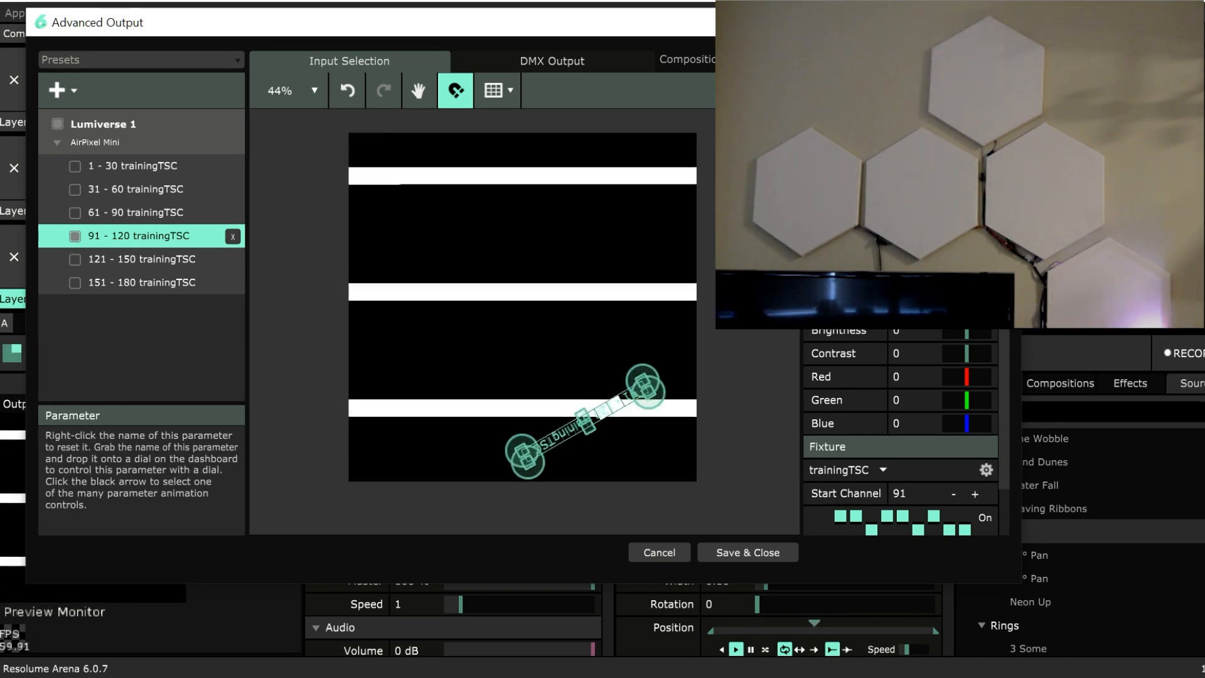
{"action": "left_click", "coordinate": [73, 220]}
{"action": "left_click_drag", "start_coordinate": [612, 410], "coordinate": [646, 419]}
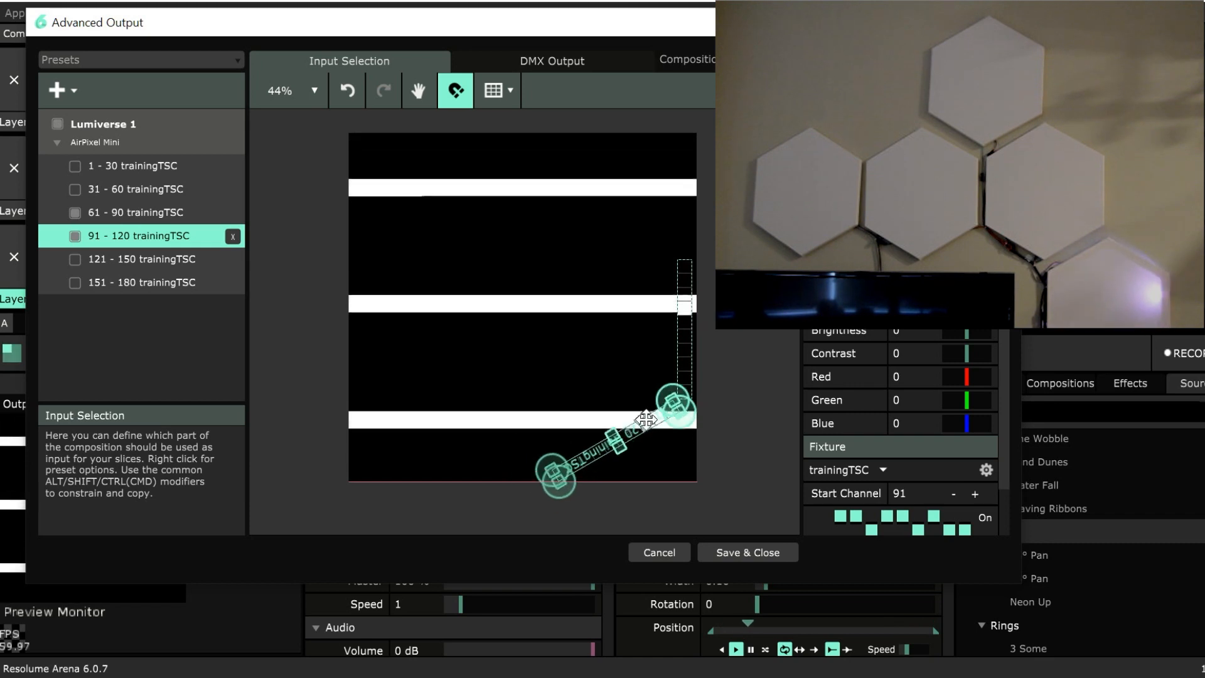
{"action": "left_click", "coordinate": [654, 439]}
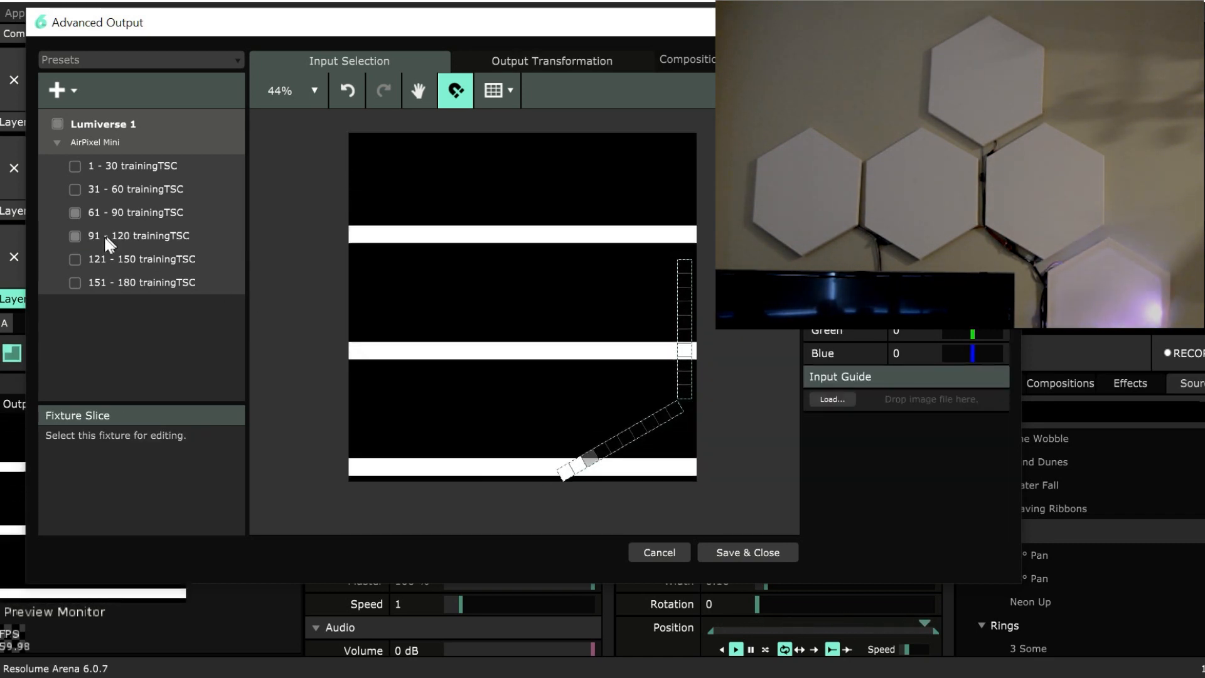
Enable the 121 - 150 fixture, and move it to the lower left of the composition with its direction reversed.
{"action": "left_click", "coordinate": [75, 259]}
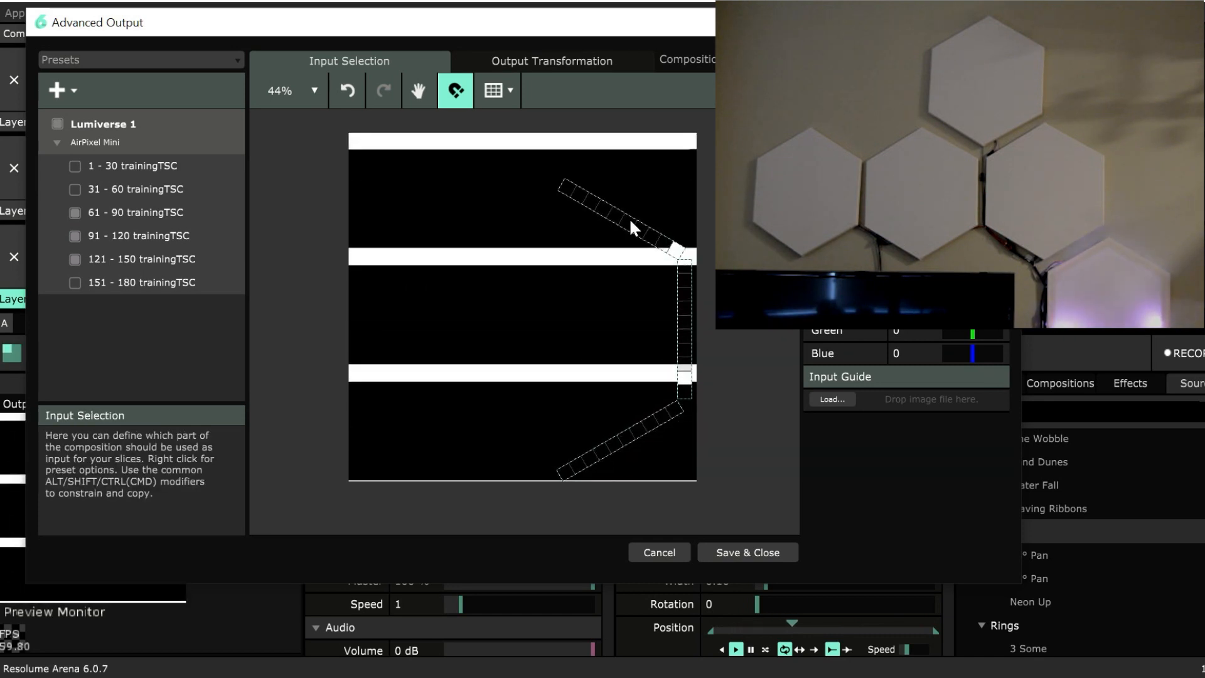
{"action": "left_click", "coordinate": [631, 221]}
{"action": "left_click_drag", "start_coordinate": [649, 234], "coordinate": [493, 442]}
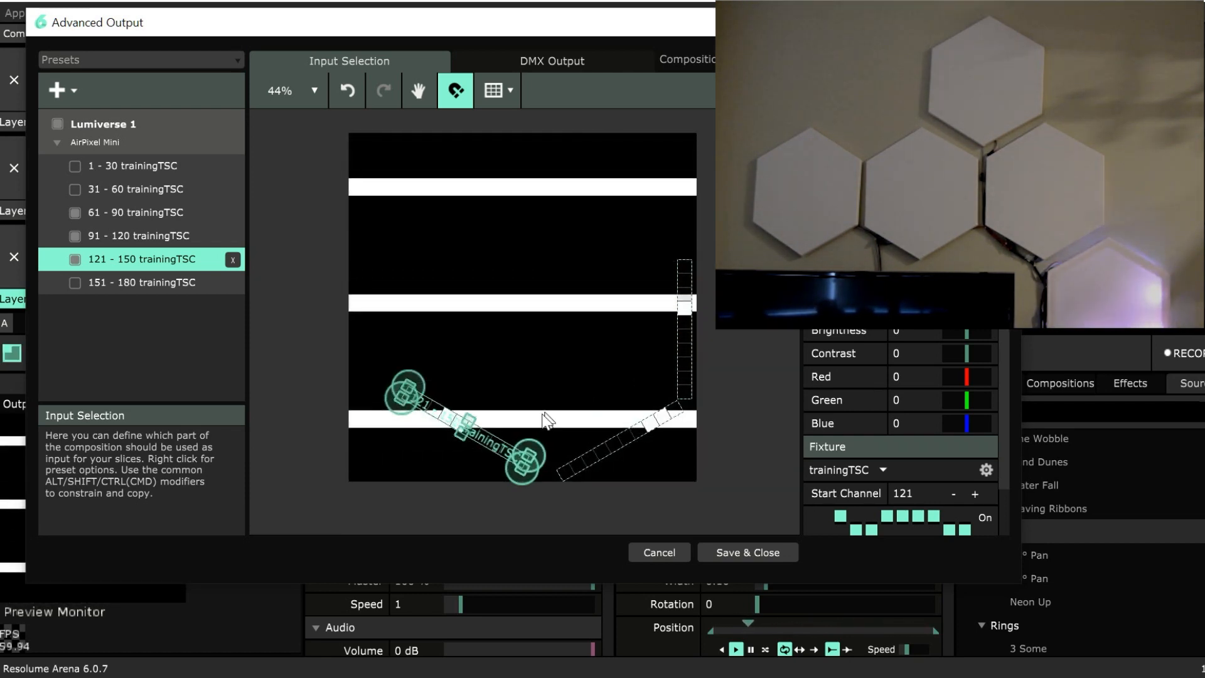
{"action": "left_click_drag", "start_coordinate": [533, 451], "coordinate": [356, 383]}
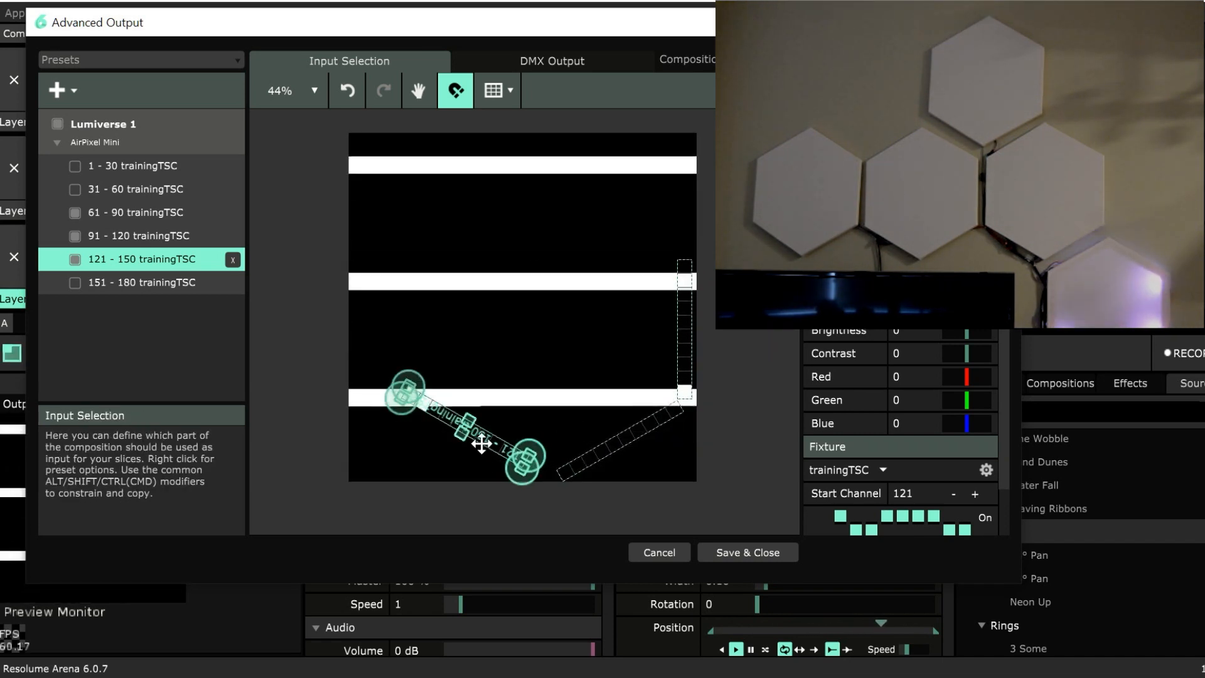
Nudge the 121 - 150 fixture until its lower end meets the 91 - 120 fixture in a V shape.
{"action": "left_click_drag", "start_coordinate": [482, 444], "coordinate": [497, 445]}
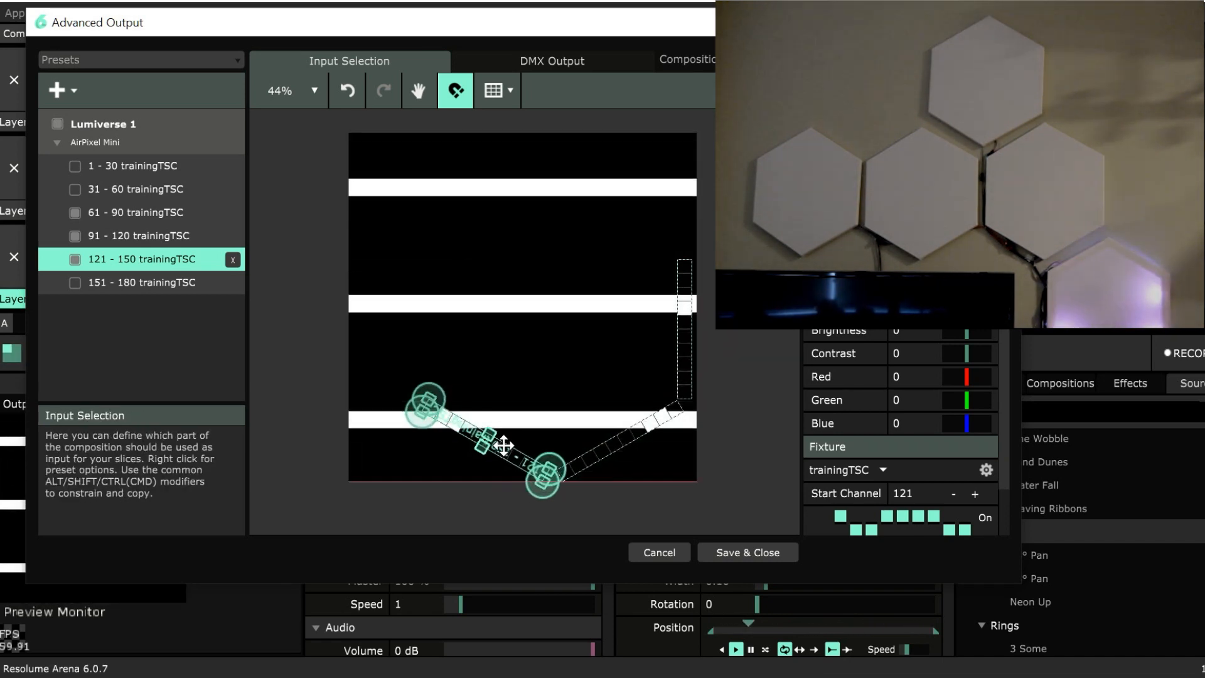
{"action": "left_click", "coordinate": [746, 465]}
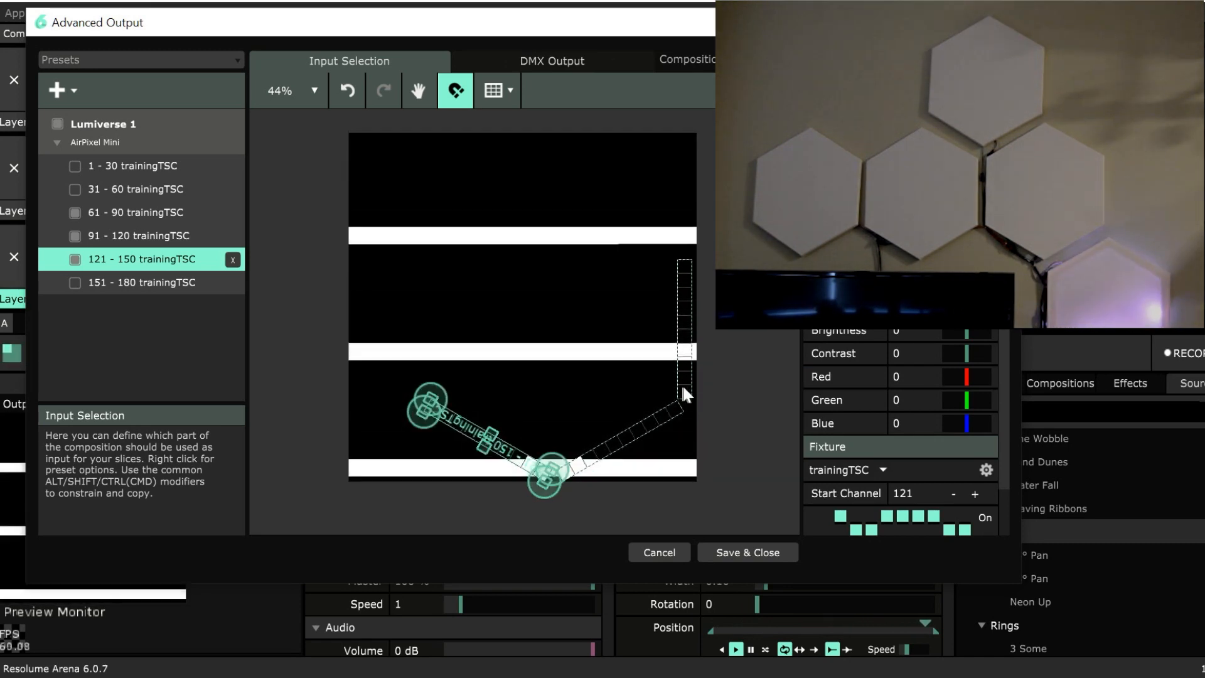
{"action": "left_click", "coordinate": [740, 389]}
{"action": "left_click", "coordinate": [528, 472]}
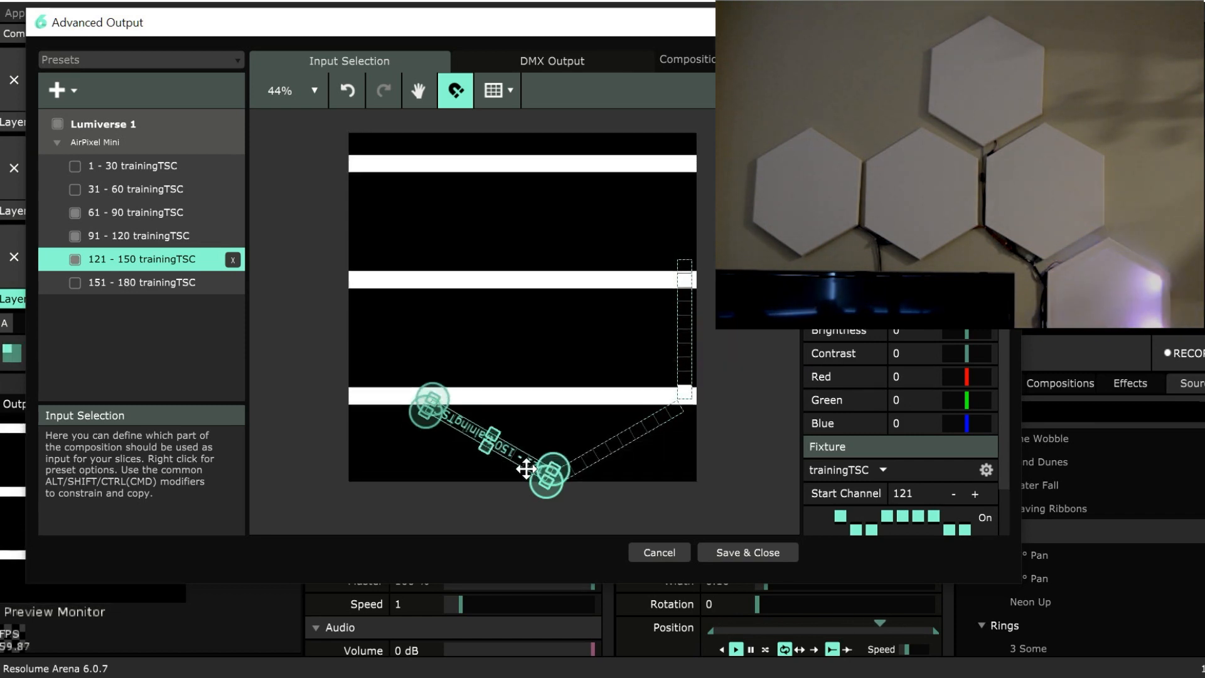
{"action": "left_click", "coordinate": [726, 339]}
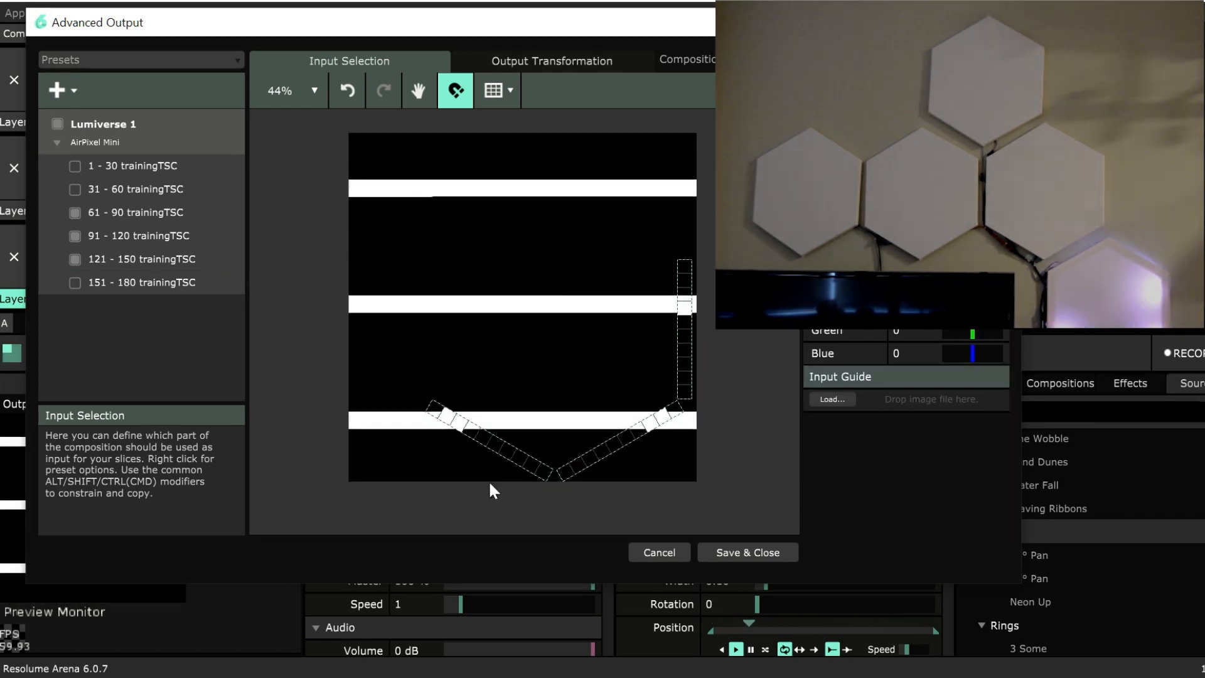
{"action": "left_click", "coordinate": [511, 449]}
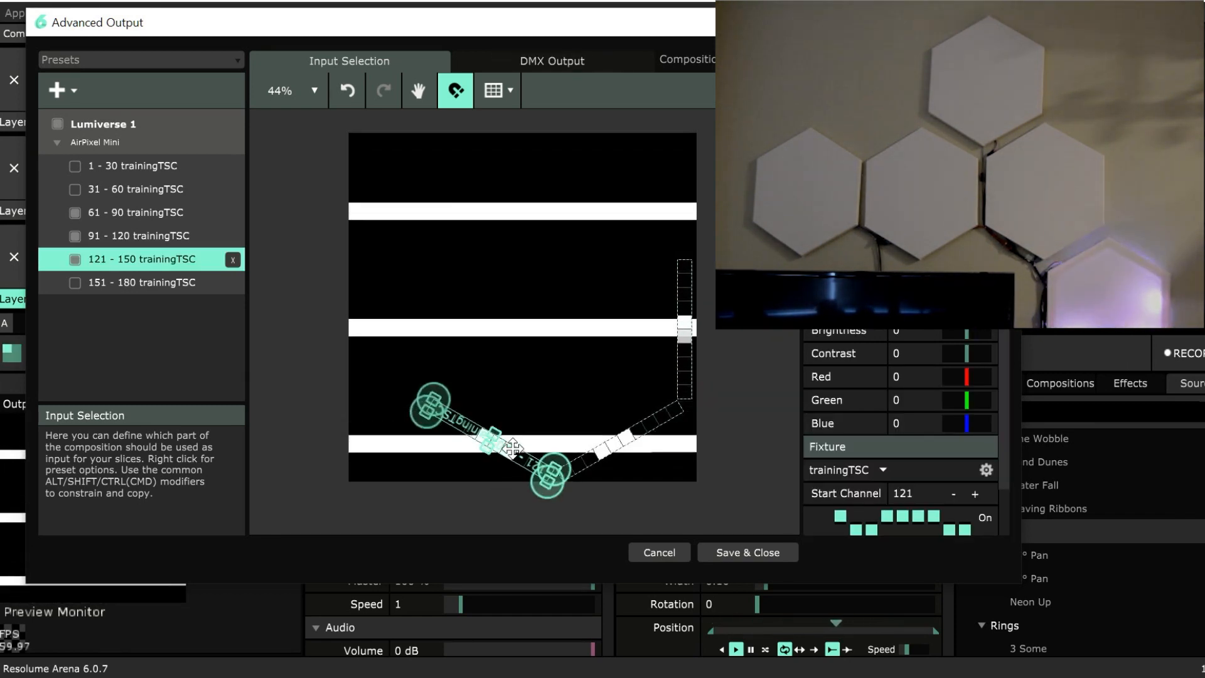
{"action": "left_click", "coordinate": [759, 338]}
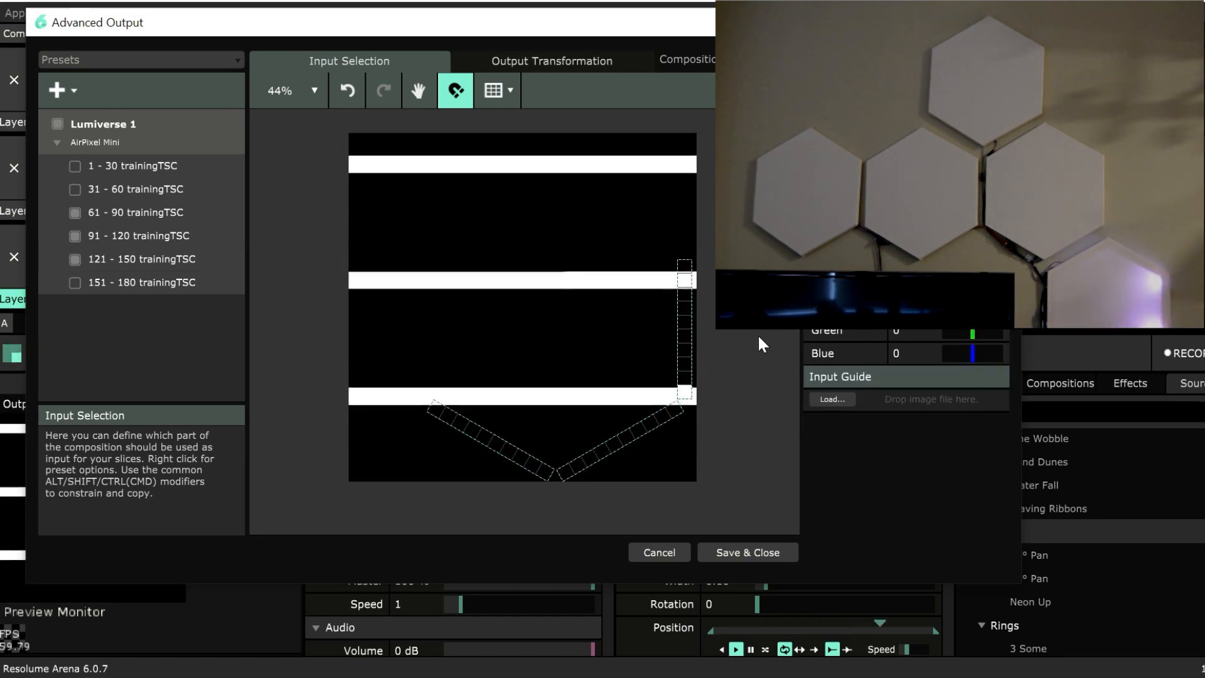
Enable the 151 - 180 fixture and move it to the left side of the hexagon, above the upper end of the 121 - 150 fixture.
{"action": "left_click", "coordinate": [71, 286]}
{"action": "left_click", "coordinate": [79, 286]}
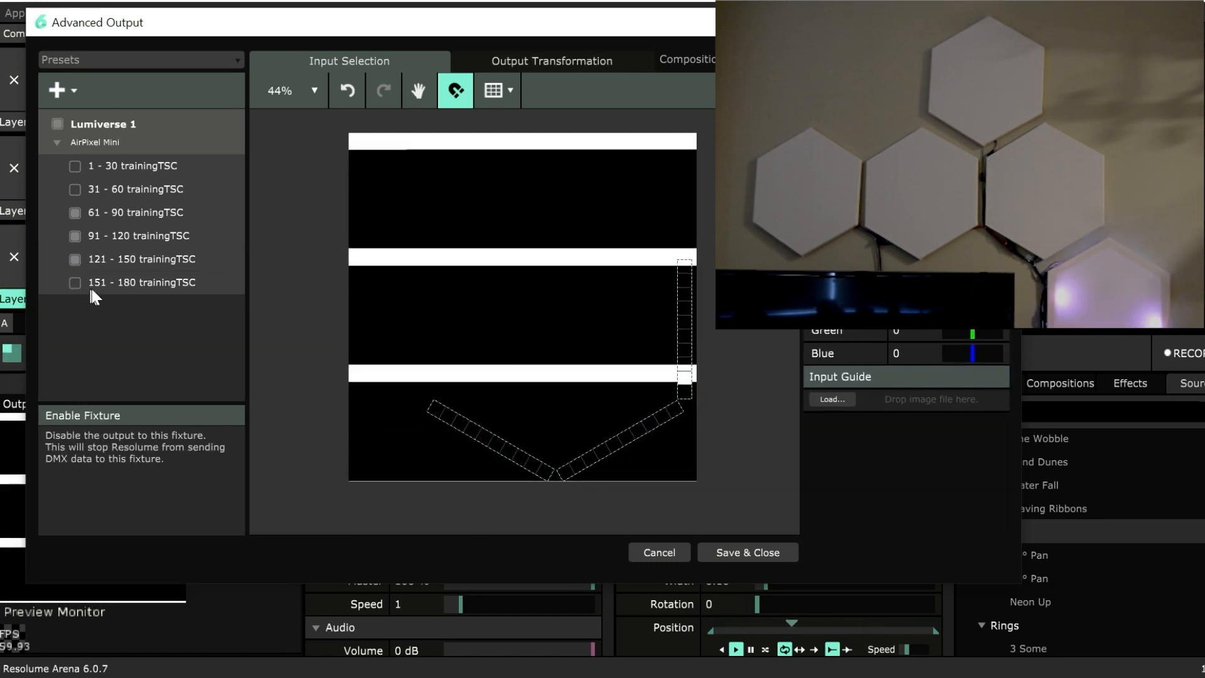
{"action": "left_click", "coordinate": [76, 281]}
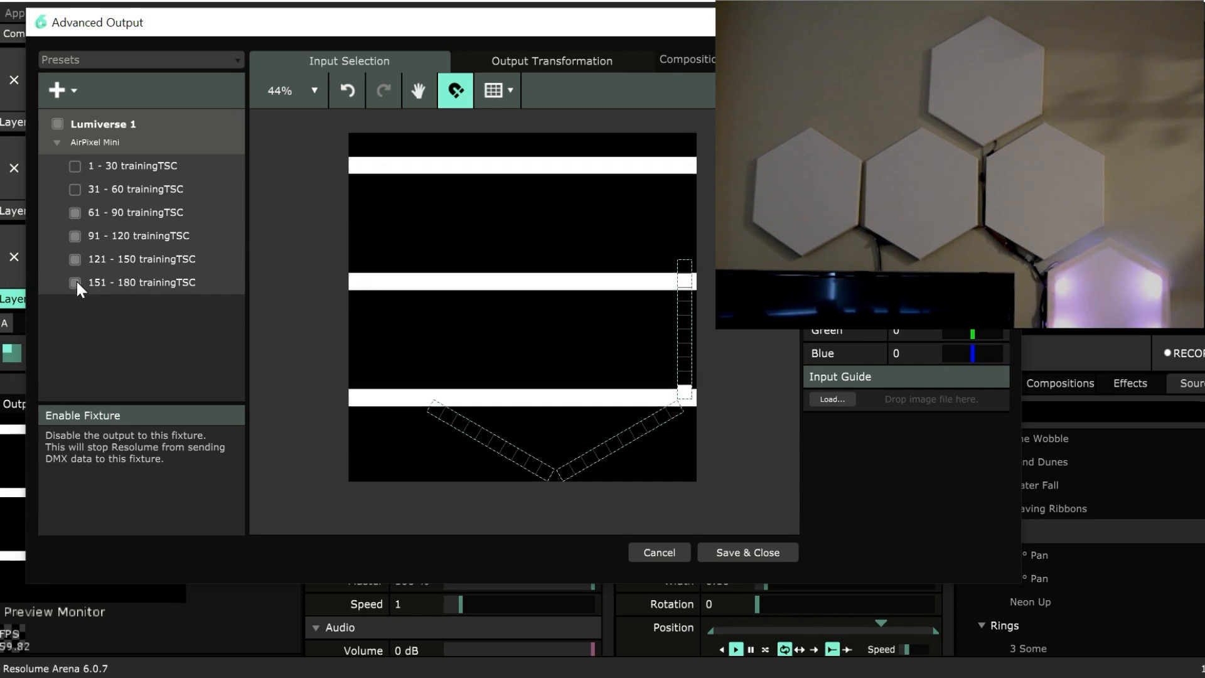
{"action": "left_click", "coordinate": [157, 282]}
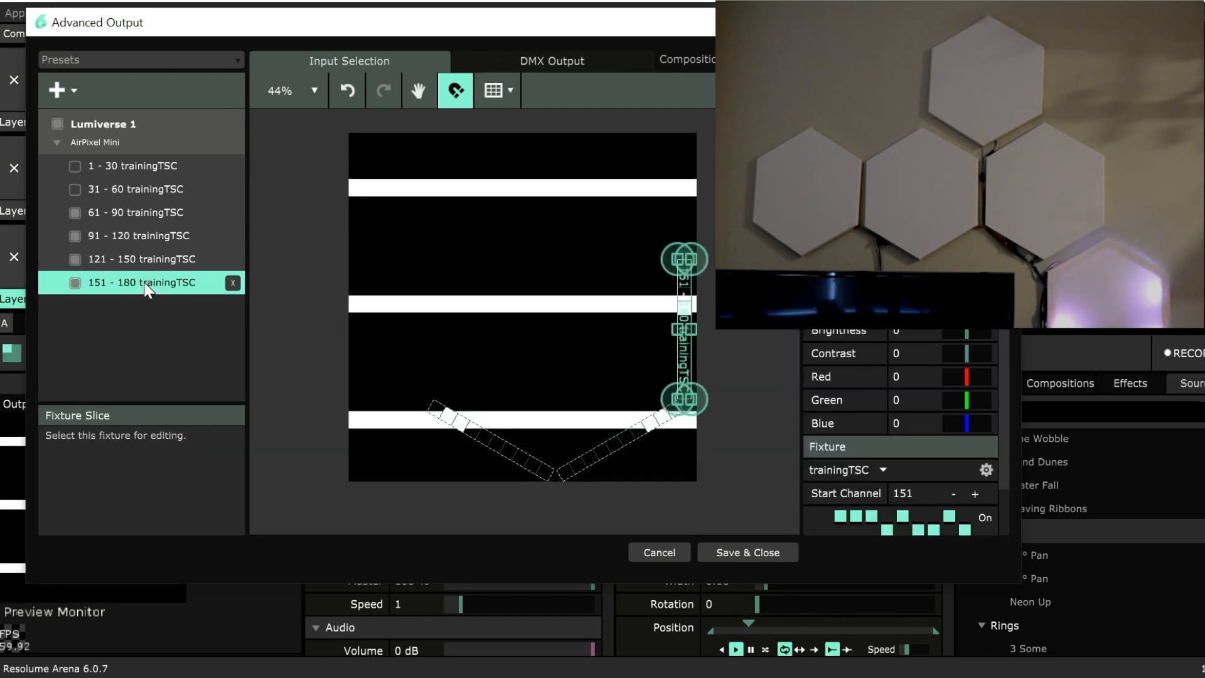
{"action": "left_click_drag", "start_coordinate": [682, 306], "coordinate": [421, 302]}
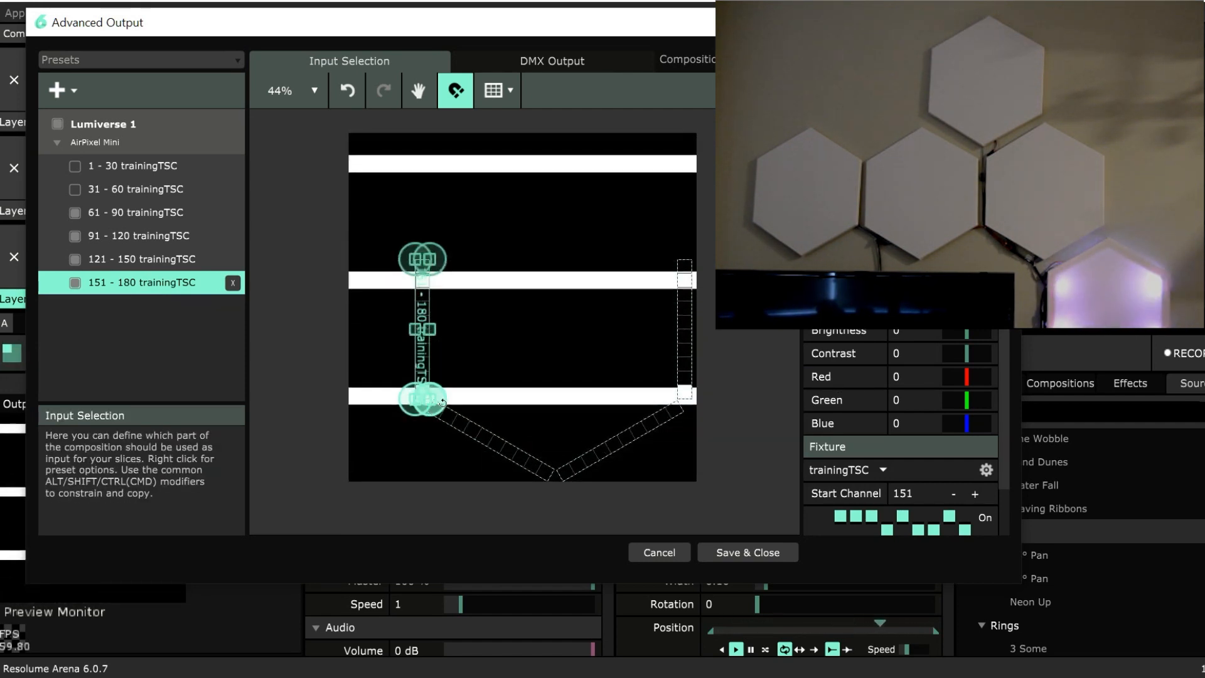
Reverse the direction of the 151 - 180 fixture on the hexagon's left side and re-enable the 31 - 60 and 1 - 30 fixtures.
{"action": "left_click_drag", "start_coordinate": [448, 424], "coordinate": [374, 204]}
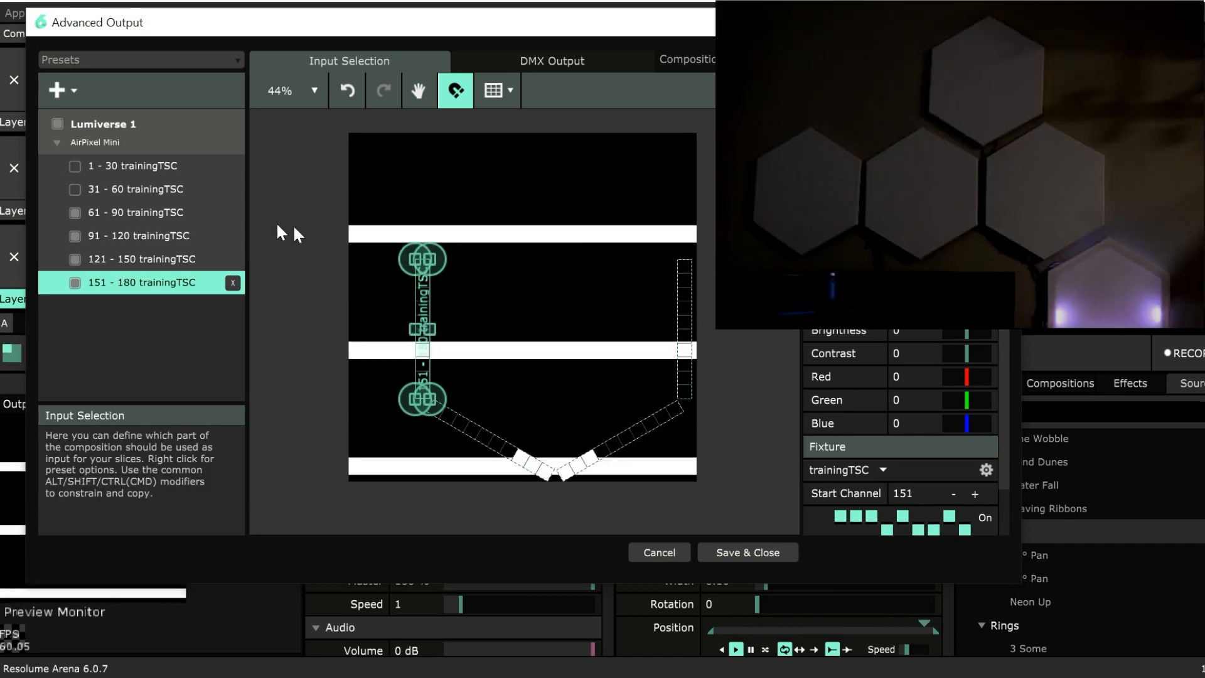
{"action": "left_click", "coordinate": [75, 189]}
{"action": "left_click", "coordinate": [74, 166]}
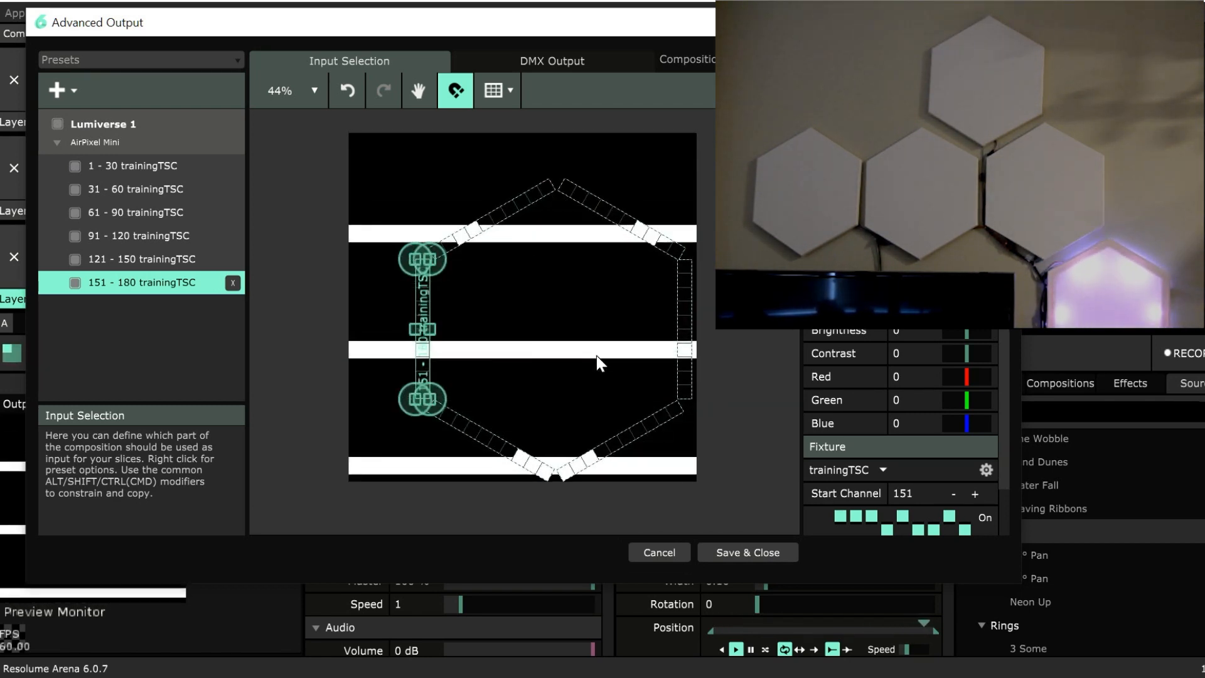
Select all six fixtures, scale the hexagon down to roughly a third of its size and place it near the composition's lower right corner.
{"action": "left_click", "coordinate": [269, 167]}
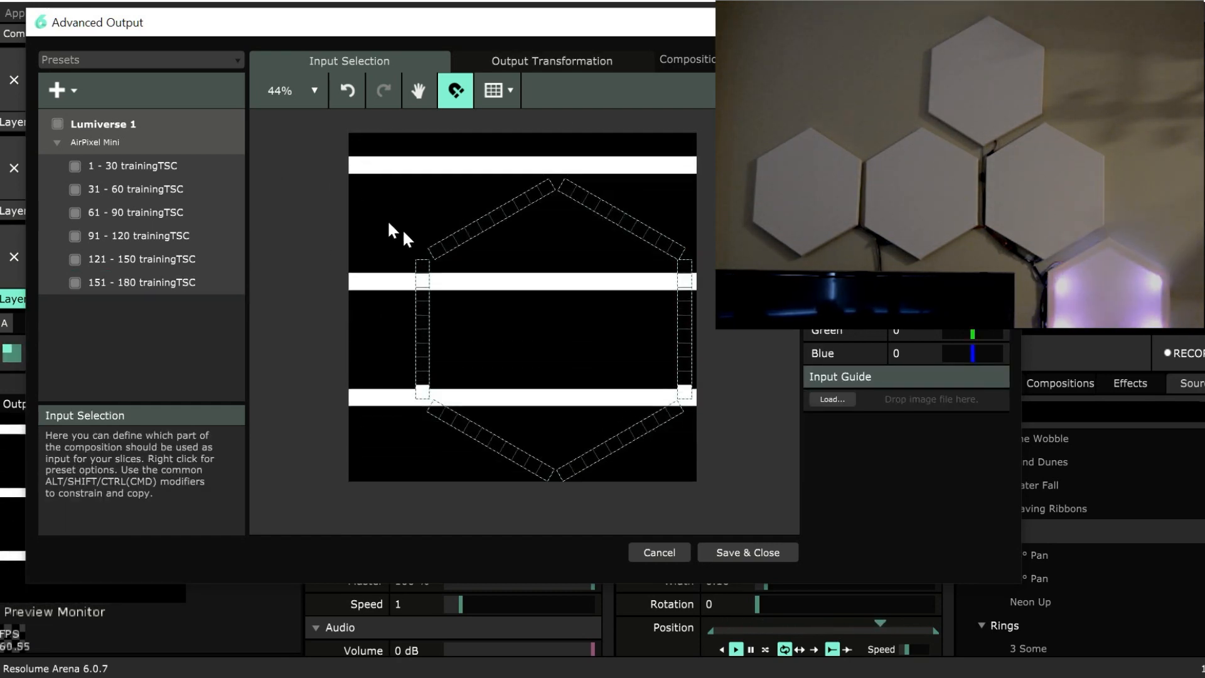
{"action": "left_click_drag", "start_coordinate": [312, 156], "coordinate": [718, 480]}
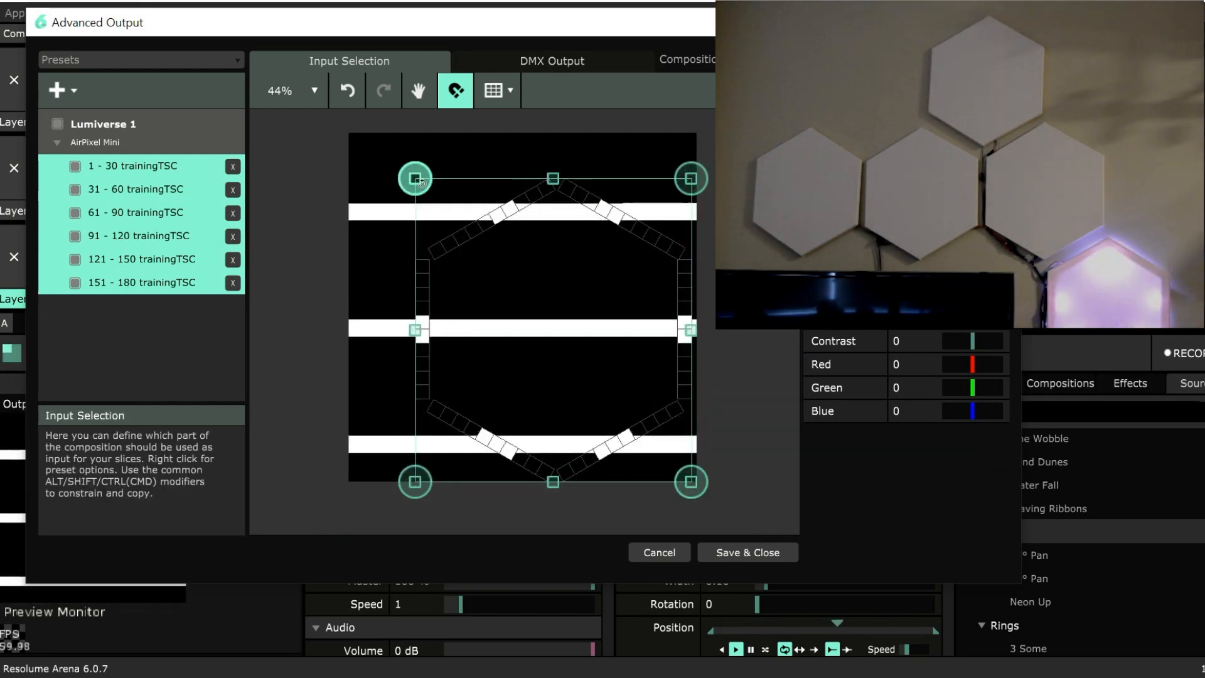
{"action": "left_click_drag", "start_coordinate": [415, 179], "coordinate": [554, 420]}
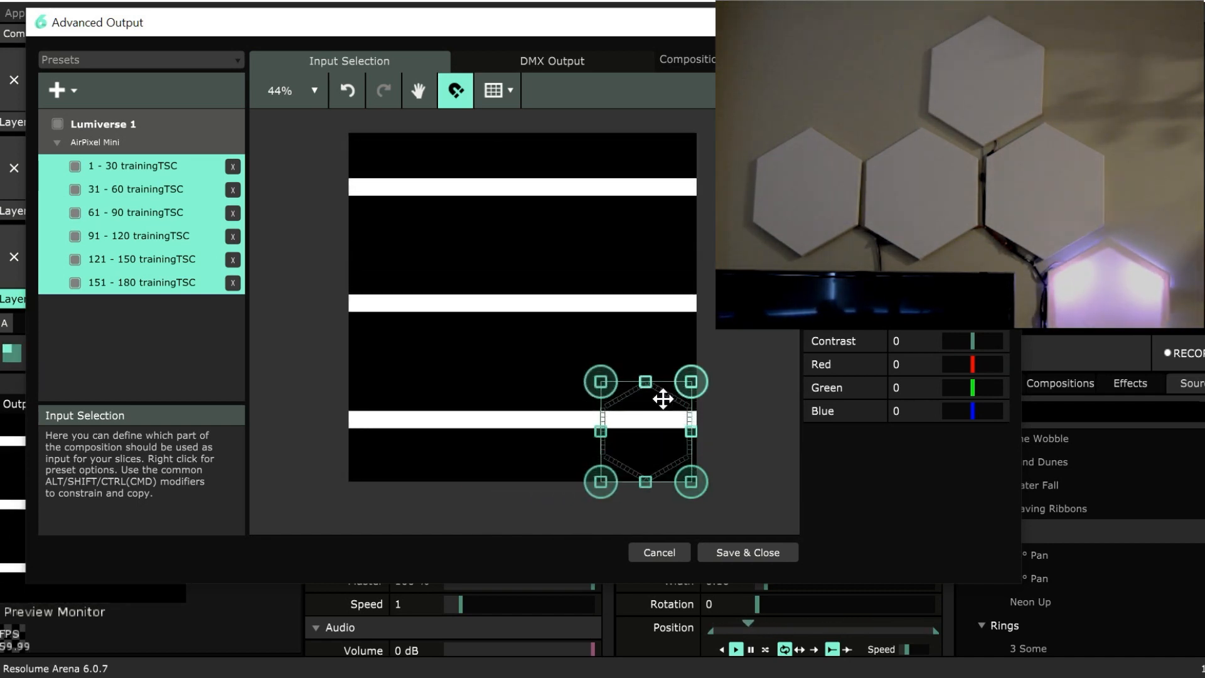
{"action": "left_click_drag", "start_coordinate": [661, 398], "coordinate": [632, 372]}
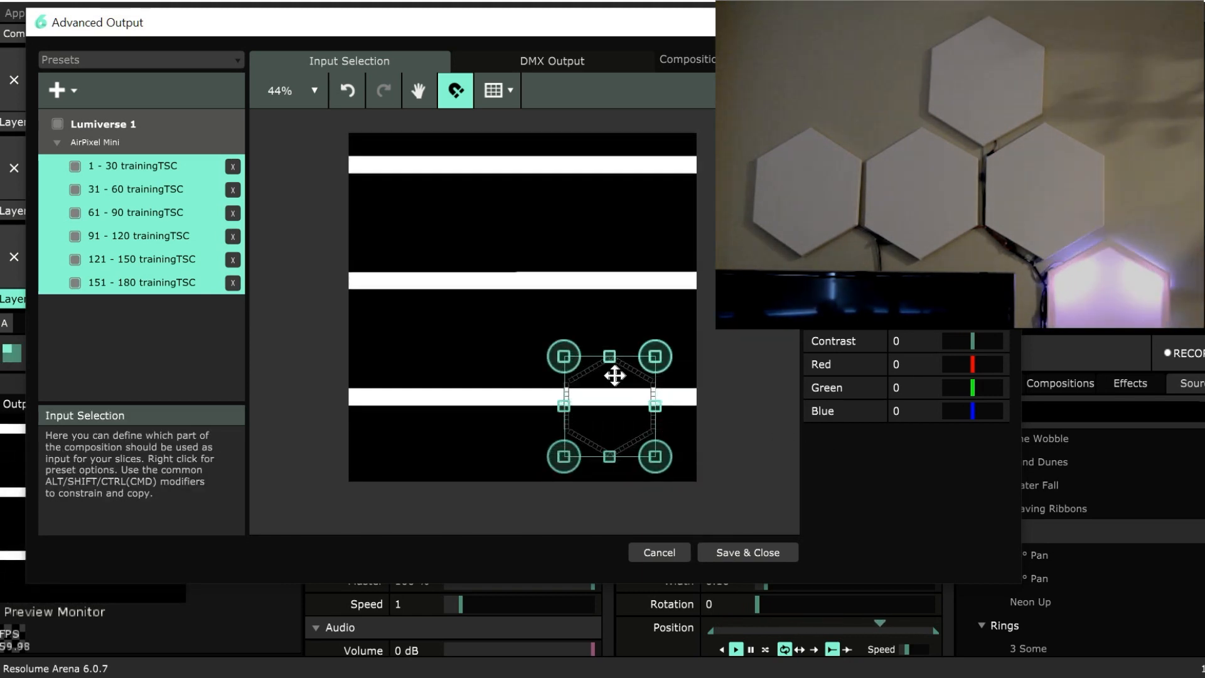
{"action": "left_click_drag", "start_coordinate": [631, 368], "coordinate": [660, 383]}
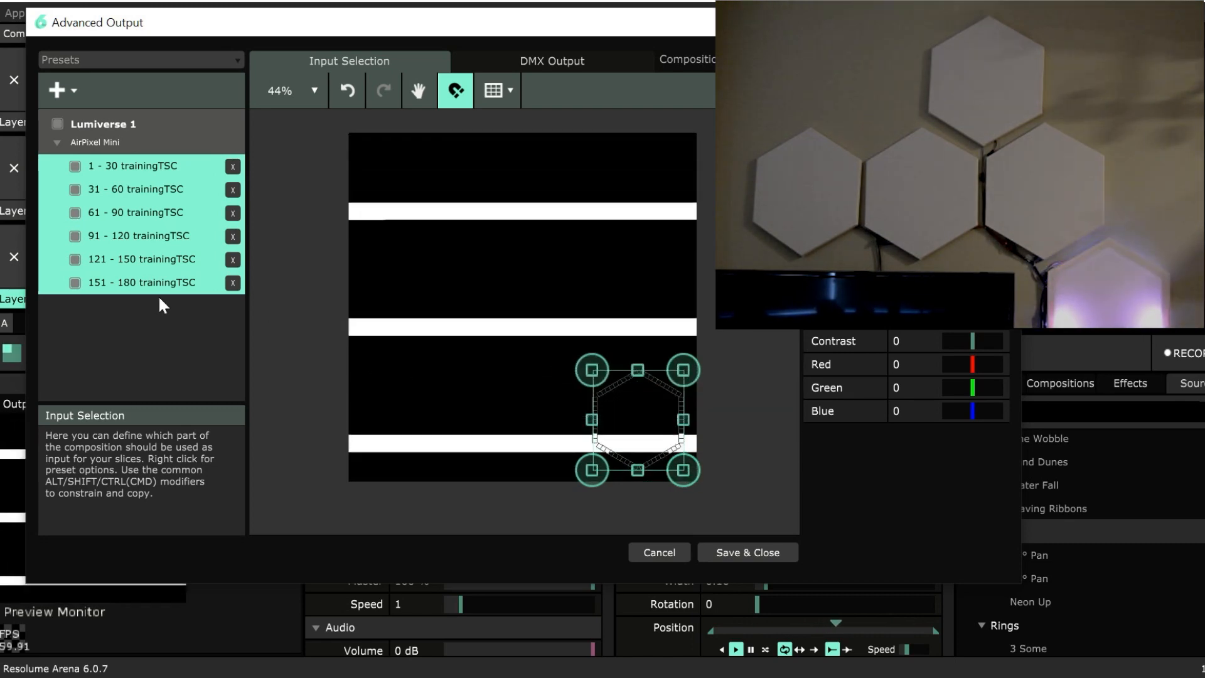
Duplicate the six fixtures and move the 181 - 210 to 331 - 360 copies as a second hexagon above and left of the first.
{"action": "key", "text": "ctrl+d"}
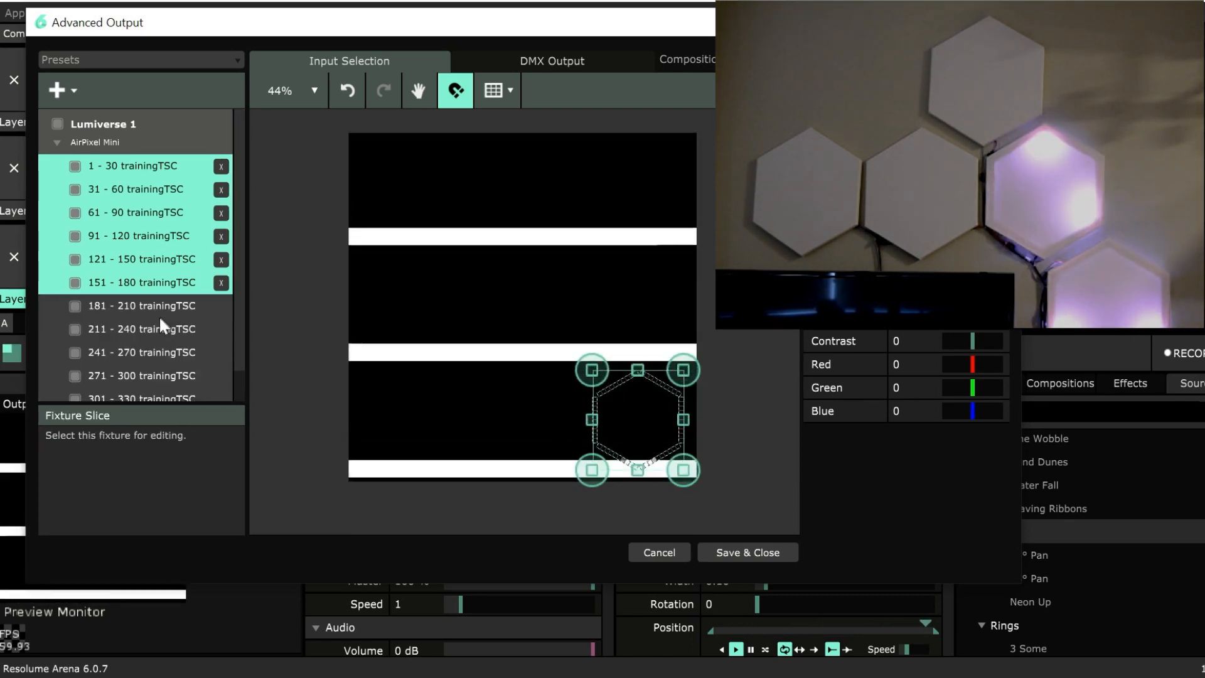
{"action": "left_click", "coordinate": [150, 306]}
{"action": "scroll", "coordinate": [178, 330], "scroll_direction": "down", "scroll_amount": 1}
{"action": "left_click", "coordinate": [192, 387], "text": "shift"}
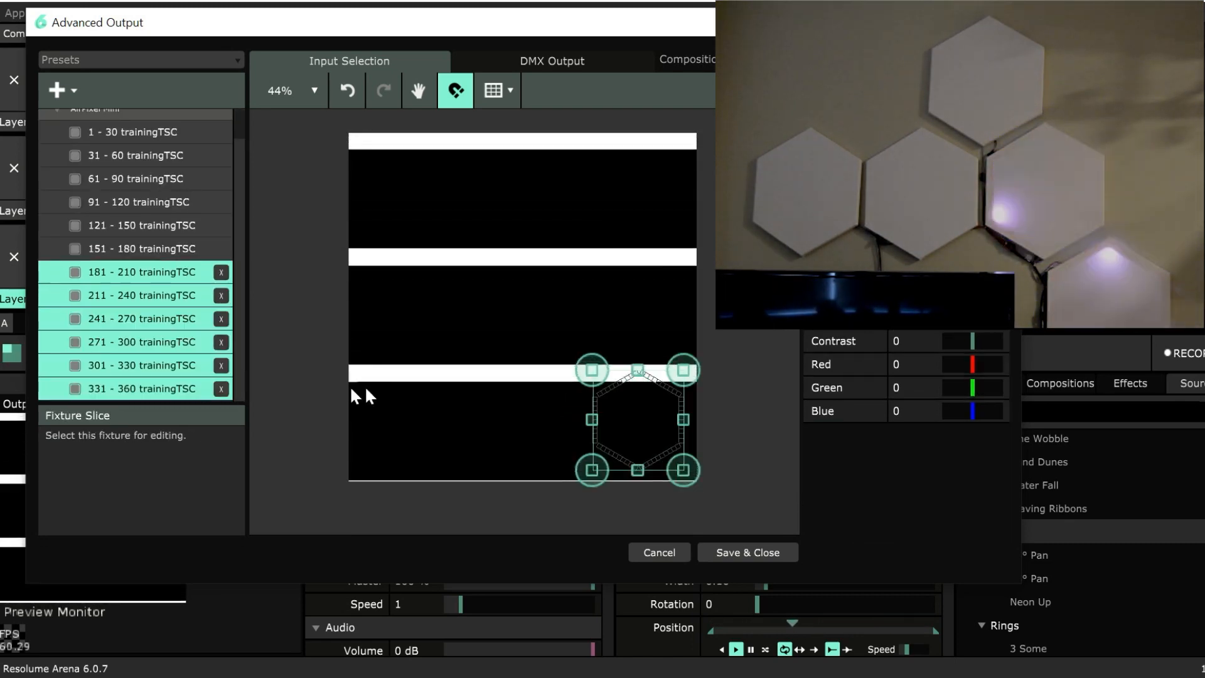
{"action": "left_click_drag", "start_coordinate": [668, 392], "coordinate": [611, 289]}
{"action": "key", "text": "Left"}
{"action": "key", "text": "Left"}
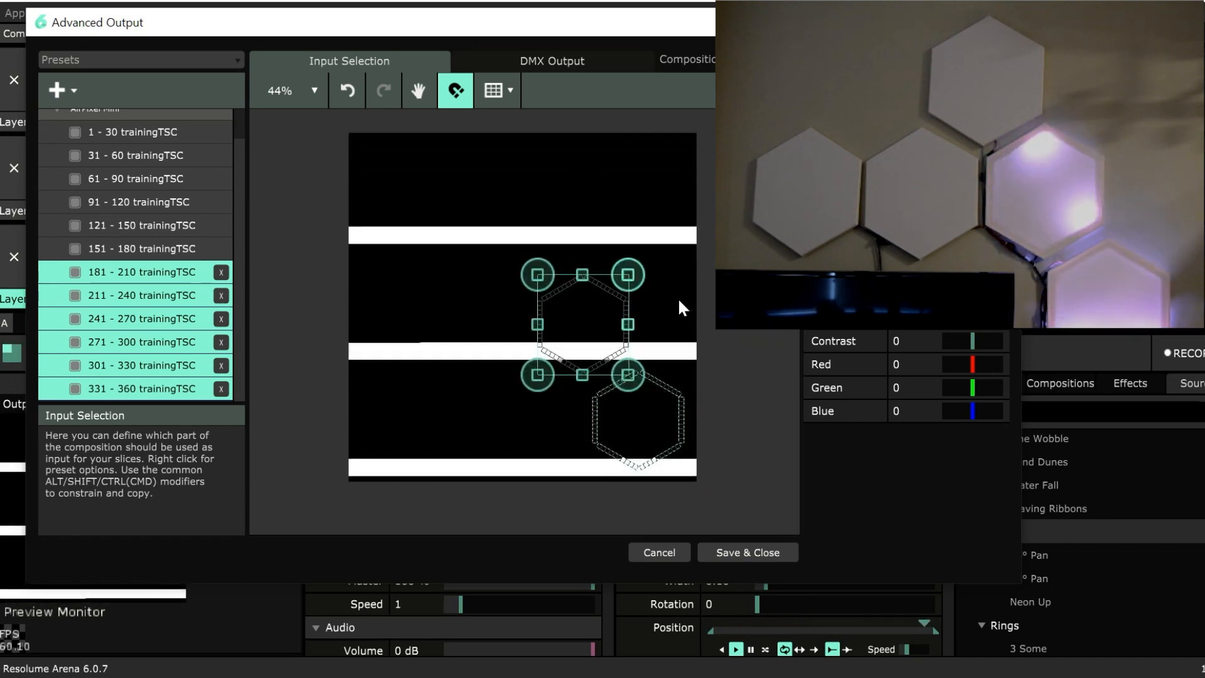
Nudge the second hexagon slightly up and to the left so it sits clear of the first hexagon.
{"action": "key", "text": "Up"}
{"action": "key", "text": "Up"}
{"action": "key", "text": "Up"}
{"action": "key", "text": "Up"}
{"action": "key", "text": "Left"}
{"action": "key", "text": "Left"}
{"action": "key", "text": "Left"}
{"action": "key", "text": "Left"}
{"action": "key", "text": "Left"}
{"action": "key", "text": "Left"}
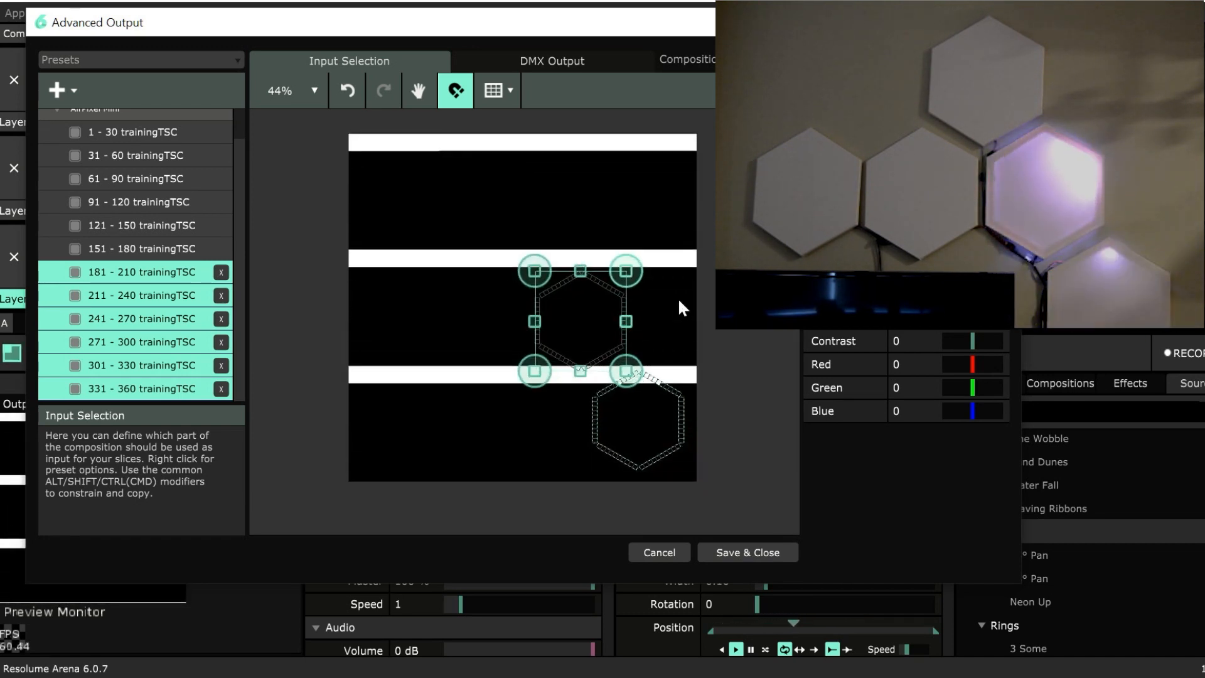
{"action": "key", "text": "Up"}
{"action": "key", "text": "Up"}
{"action": "key", "text": "Up"}
{"action": "key", "text": "Up"}
{"action": "key", "text": "Up"}
{"action": "key", "text": "Left"}
{"action": "key", "text": "Left"}
{"action": "key", "text": "Left"}
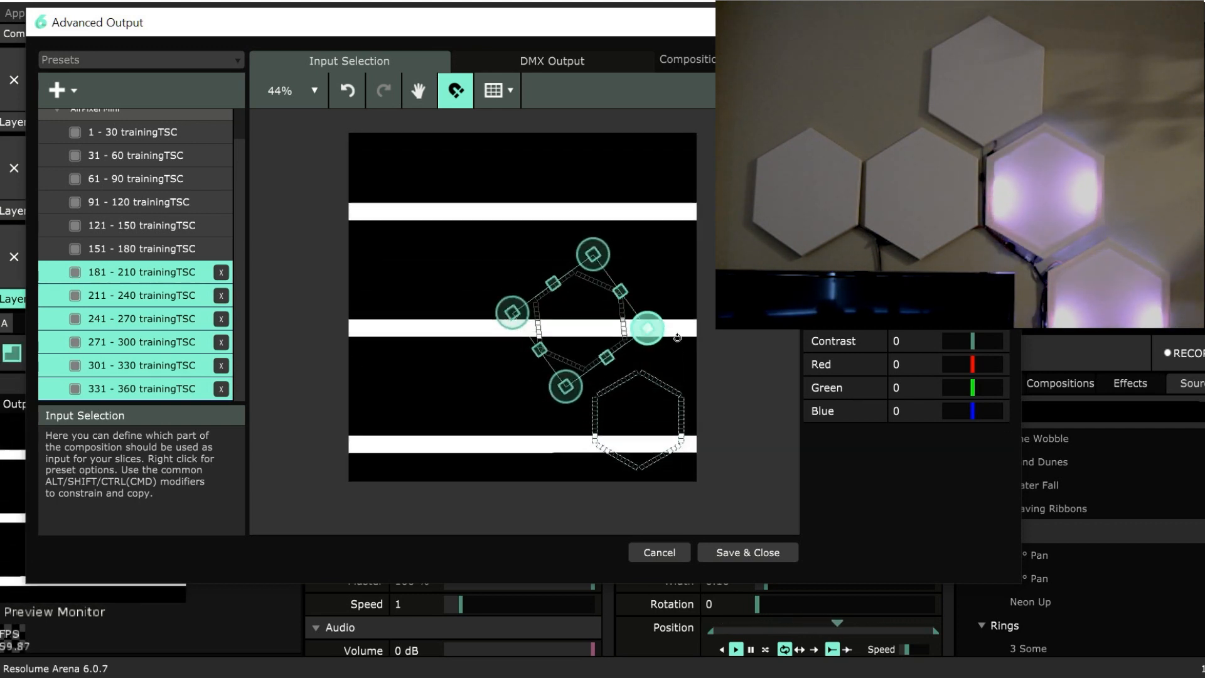
Rotate the second hexagon so its fixture order matches the orientation of its physical panel.
{"action": "left_click_drag", "start_coordinate": [678, 338], "coordinate": [676, 334]}
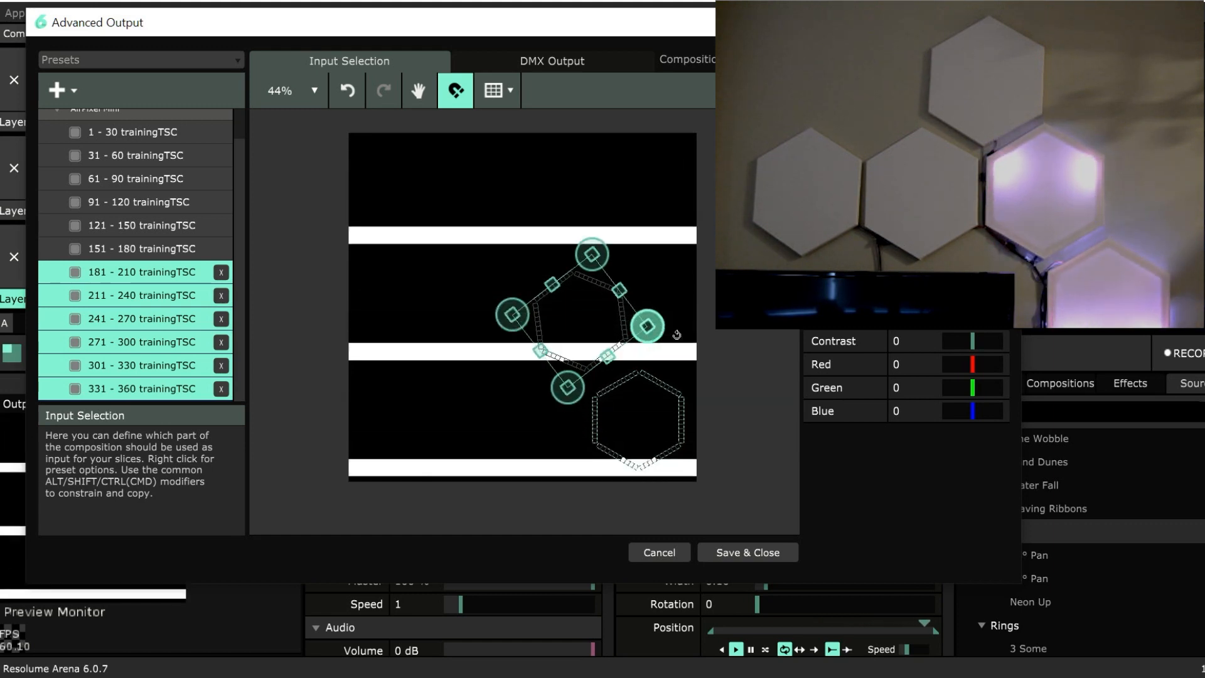
{"action": "left_click_drag", "start_coordinate": [608, 264], "coordinate": [477, 323]}
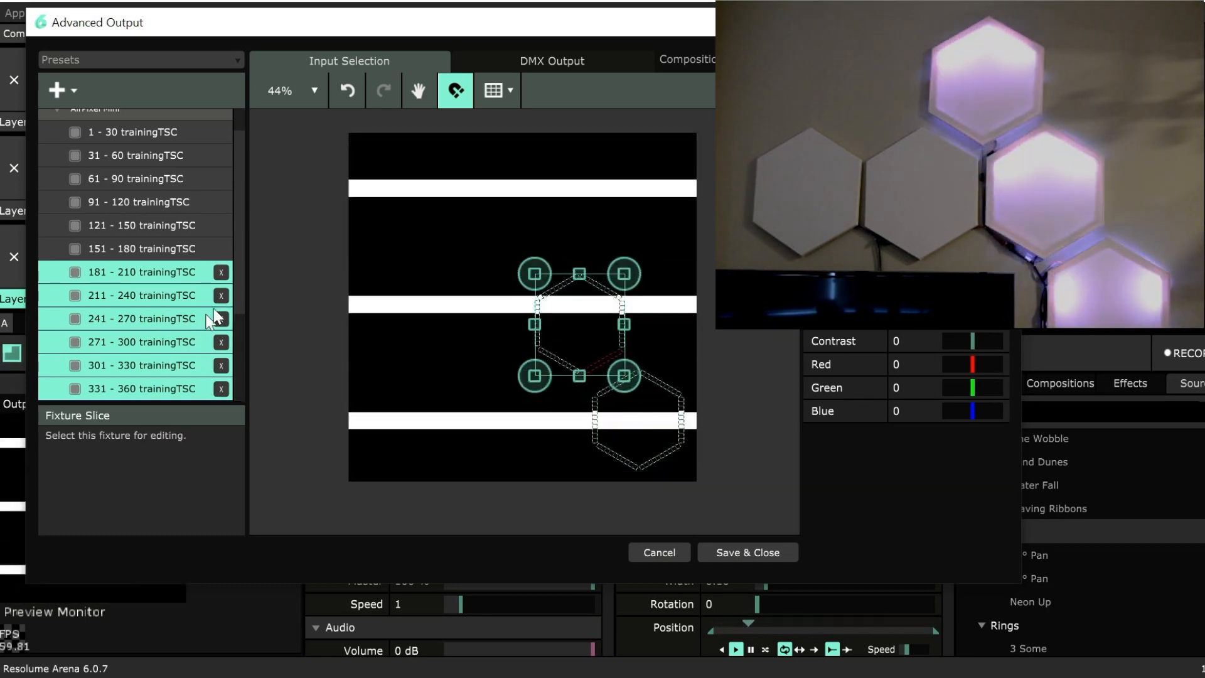
Move the 361 - 390 to 511 - 540 fixtures above and left of the second hexagon, and select only the 511 - 540 fixture.
{"action": "scroll", "coordinate": [236, 261], "scroll_direction": "down", "scroll_amount": 3}
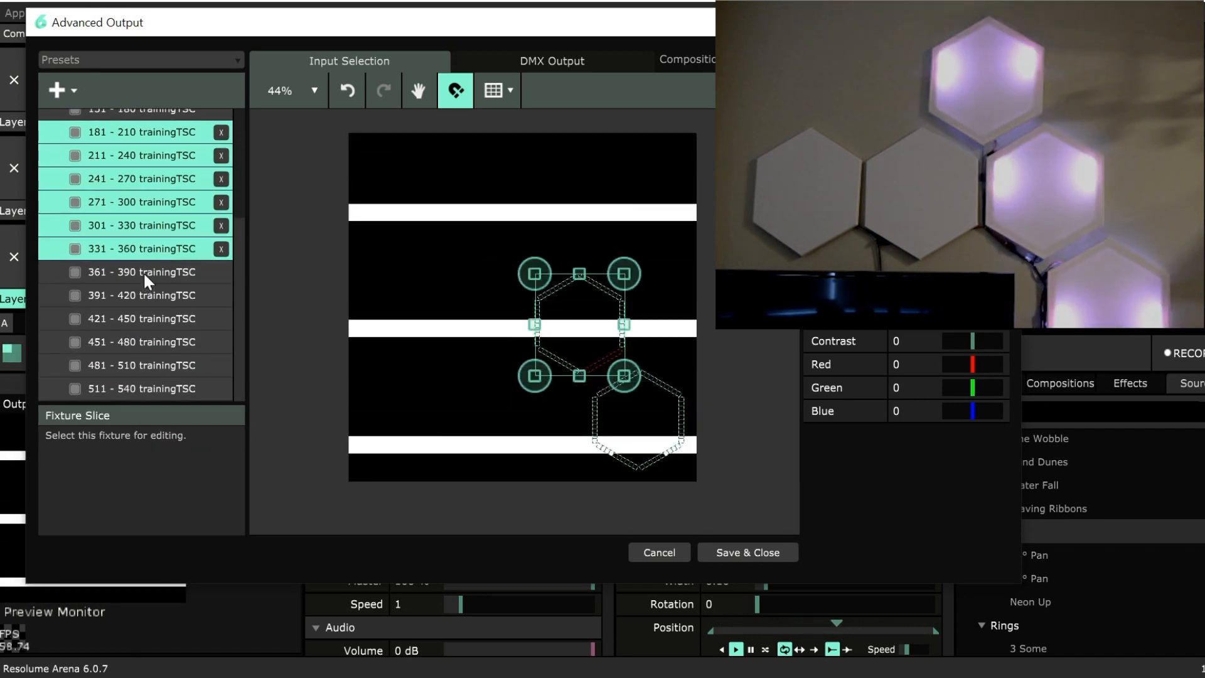
{"action": "left_click", "coordinate": [143, 271]}
{"action": "left_click", "coordinate": [180, 388], "text": "shift"}
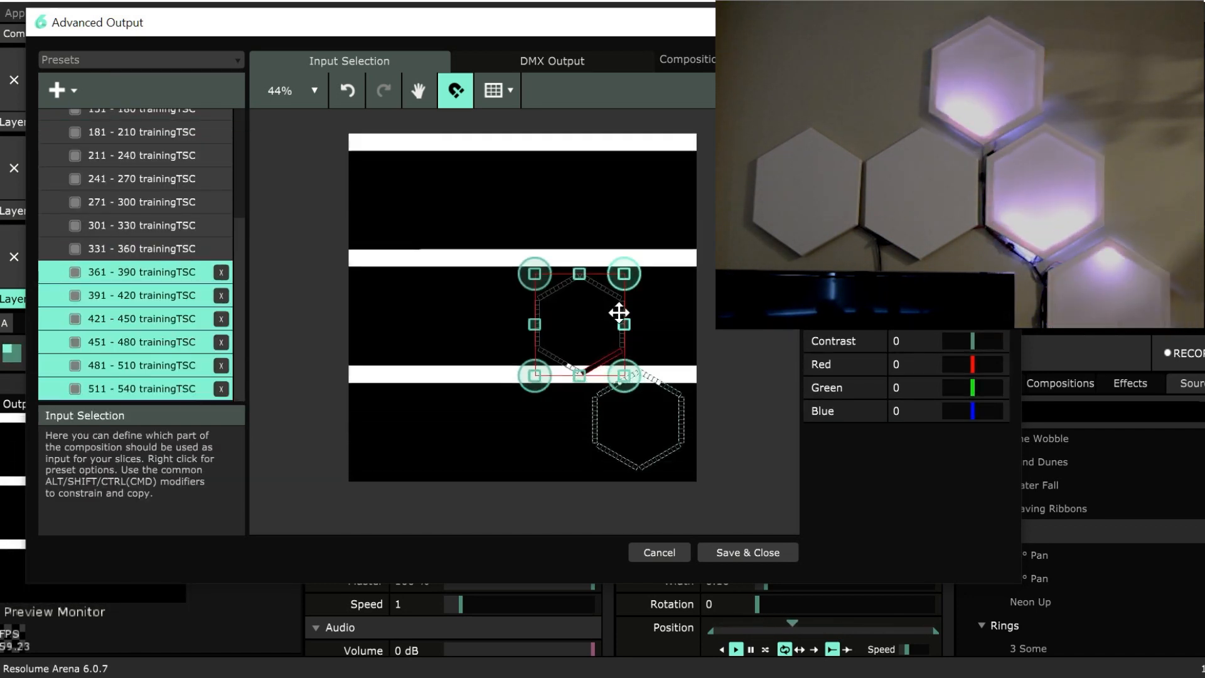
{"action": "left_click_drag", "start_coordinate": [618, 314], "coordinate": [556, 206]}
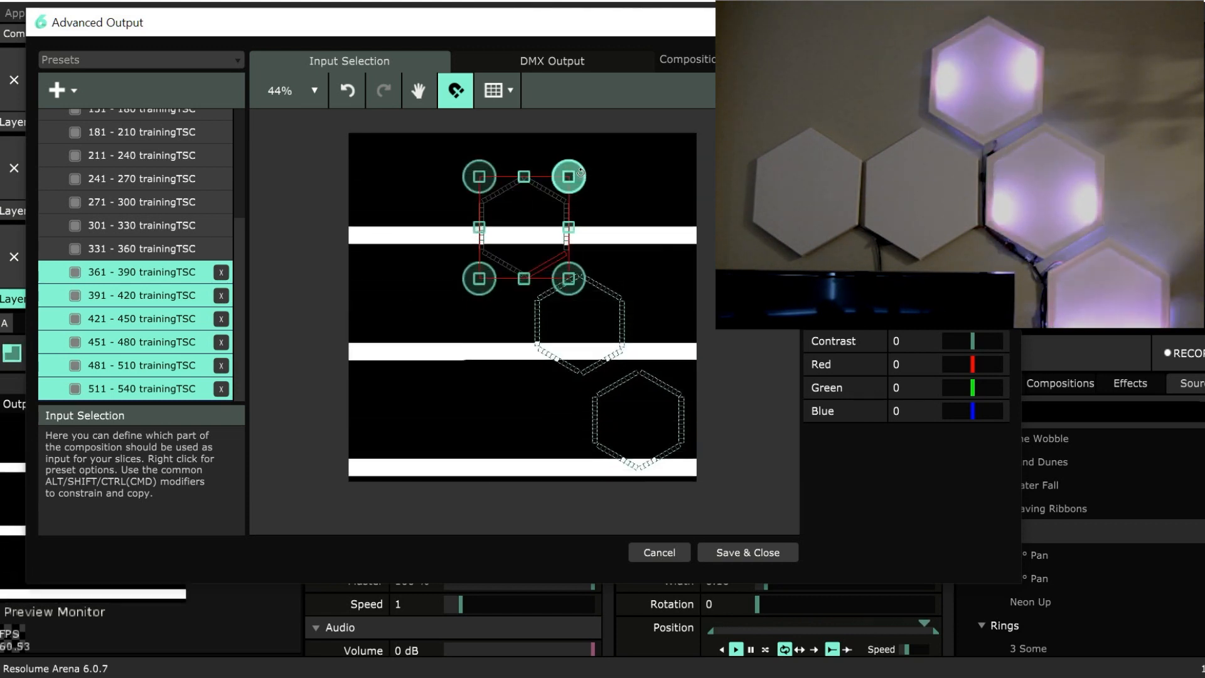
{"action": "left_click", "coordinate": [696, 233]}
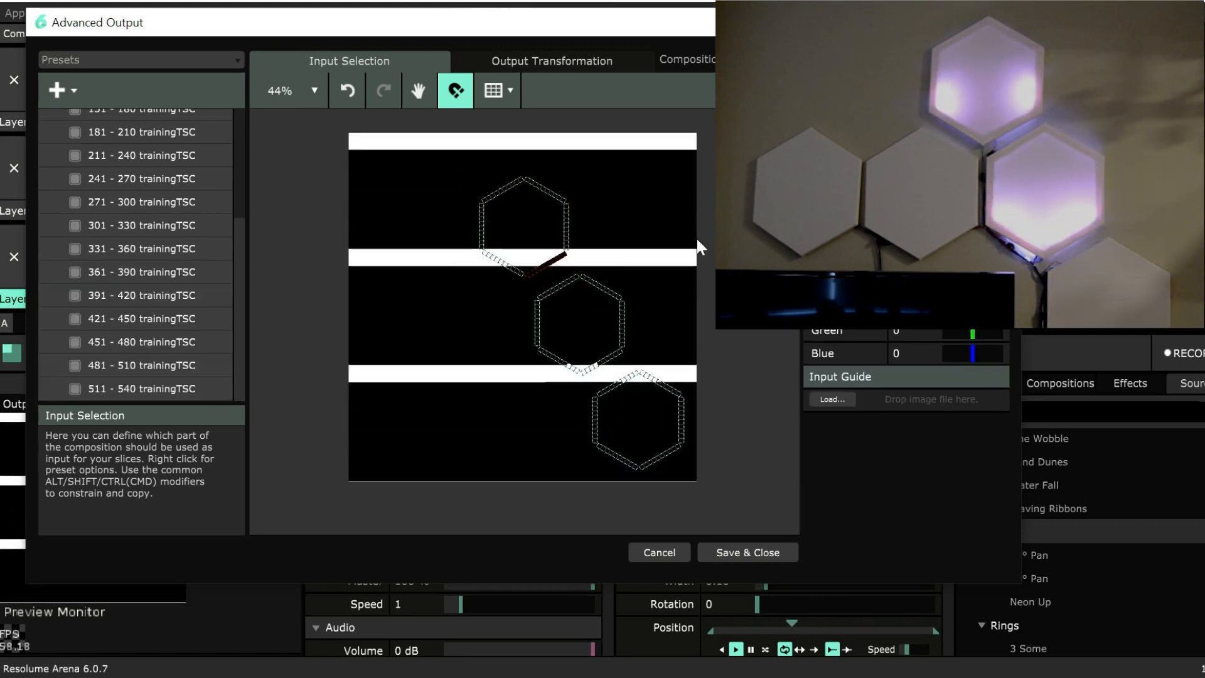
{"action": "left_click", "coordinate": [551, 261]}
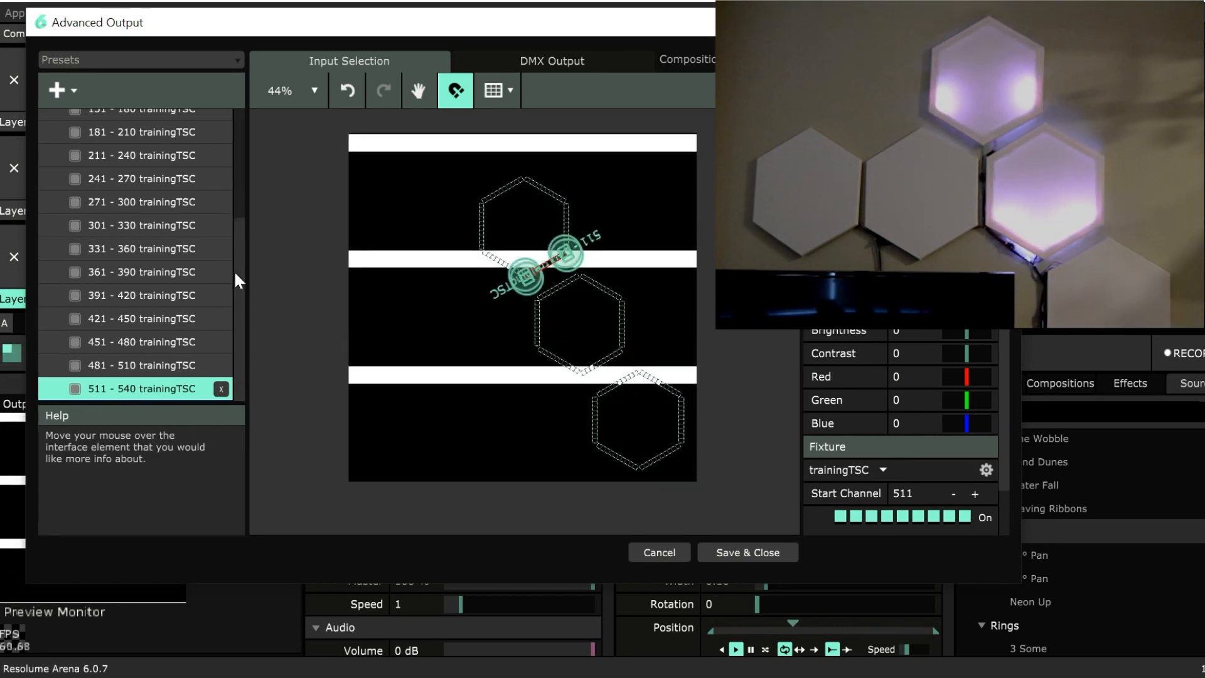
{"action": "left_click_drag", "start_coordinate": [238, 273], "coordinate": [254, 346]}
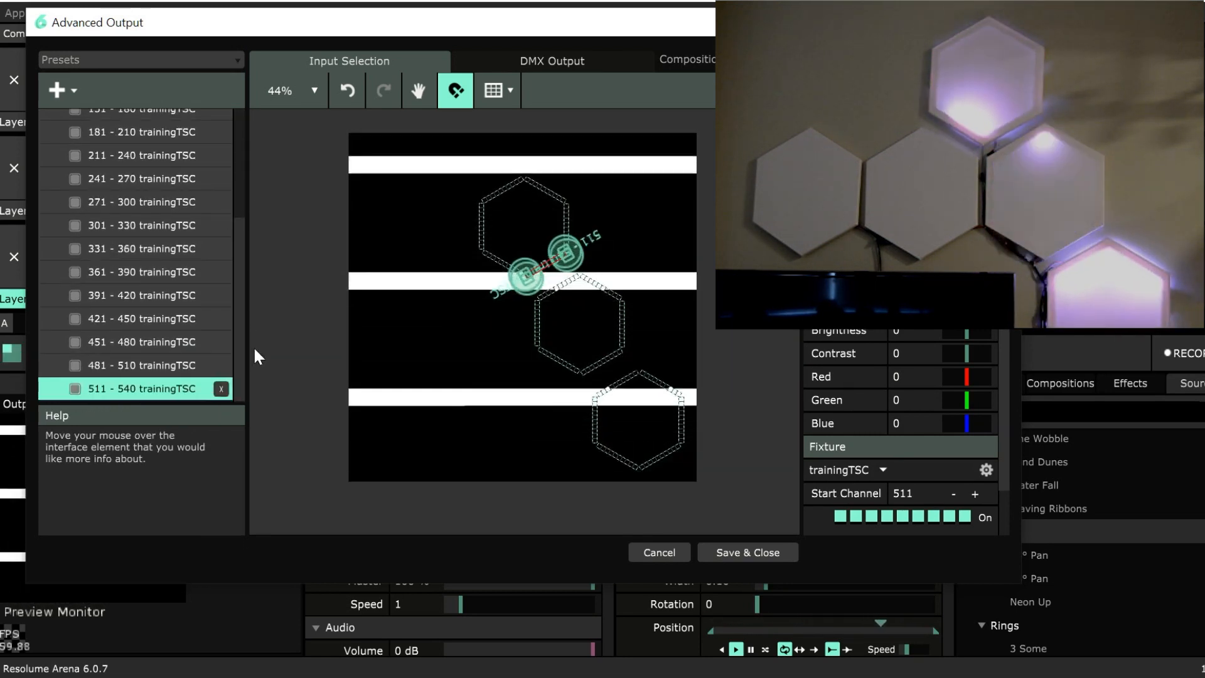
Add a second DMX Lumiverse and send its output to the AirPixel Mini node.
{"action": "left_click", "coordinate": [68, 91]}
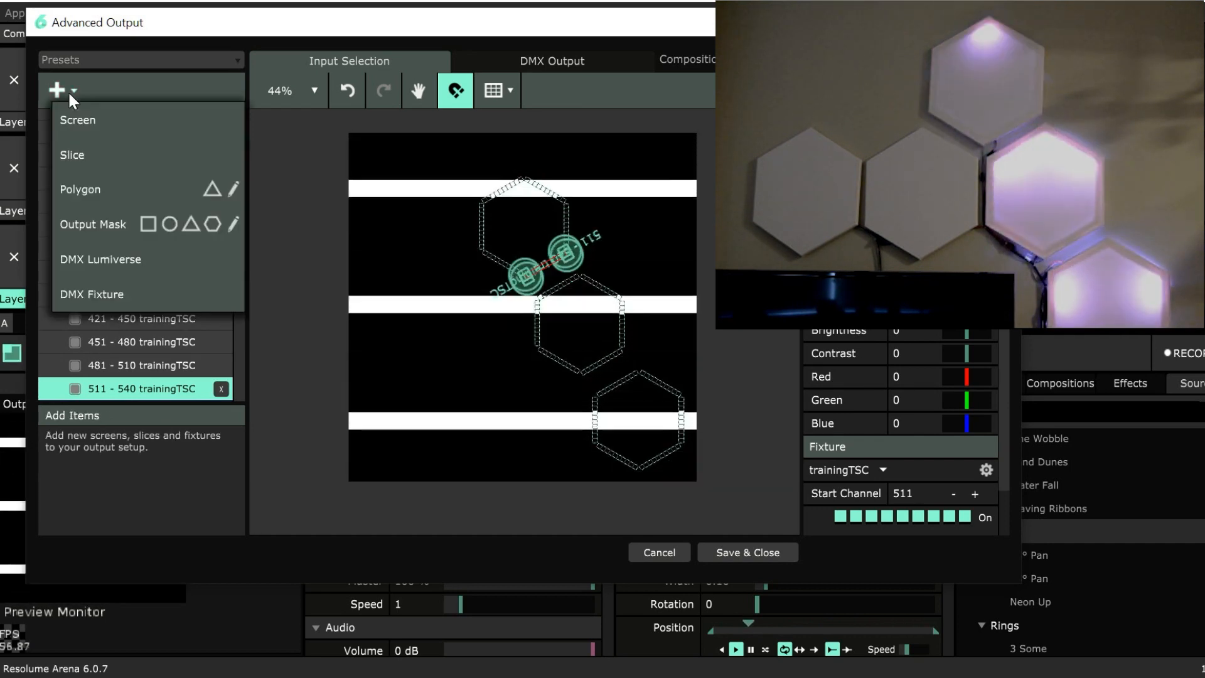
{"action": "left_click", "coordinate": [142, 257]}
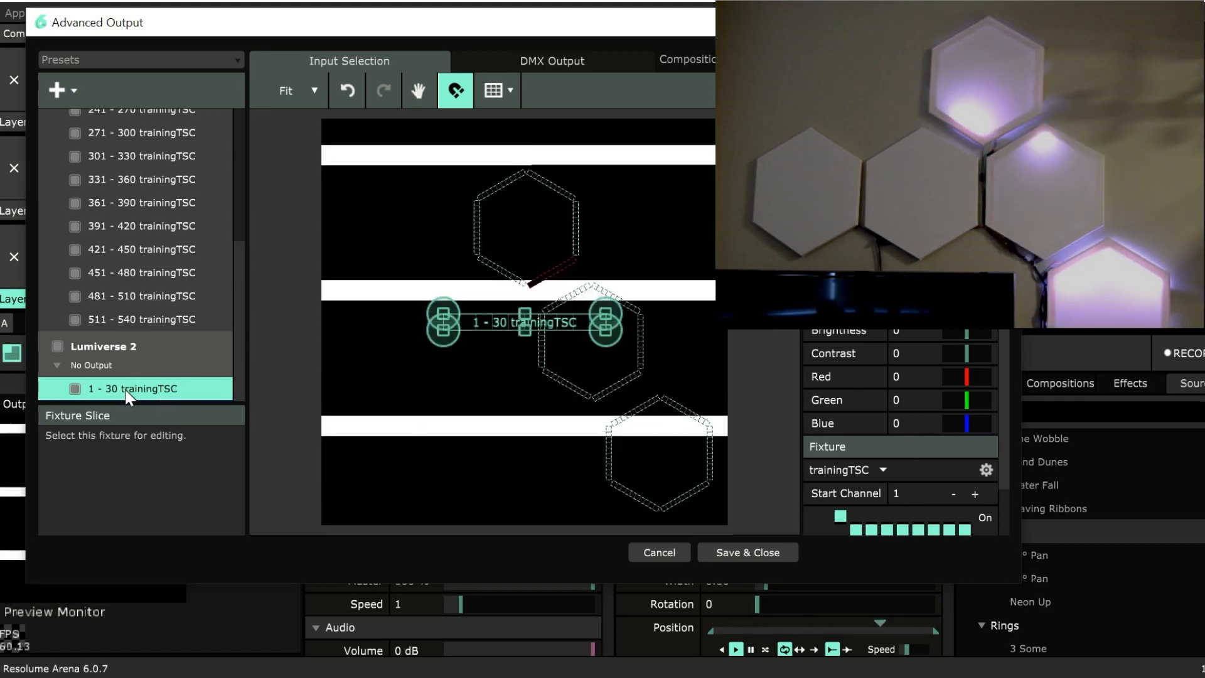
{"action": "left_click", "coordinate": [121, 358]}
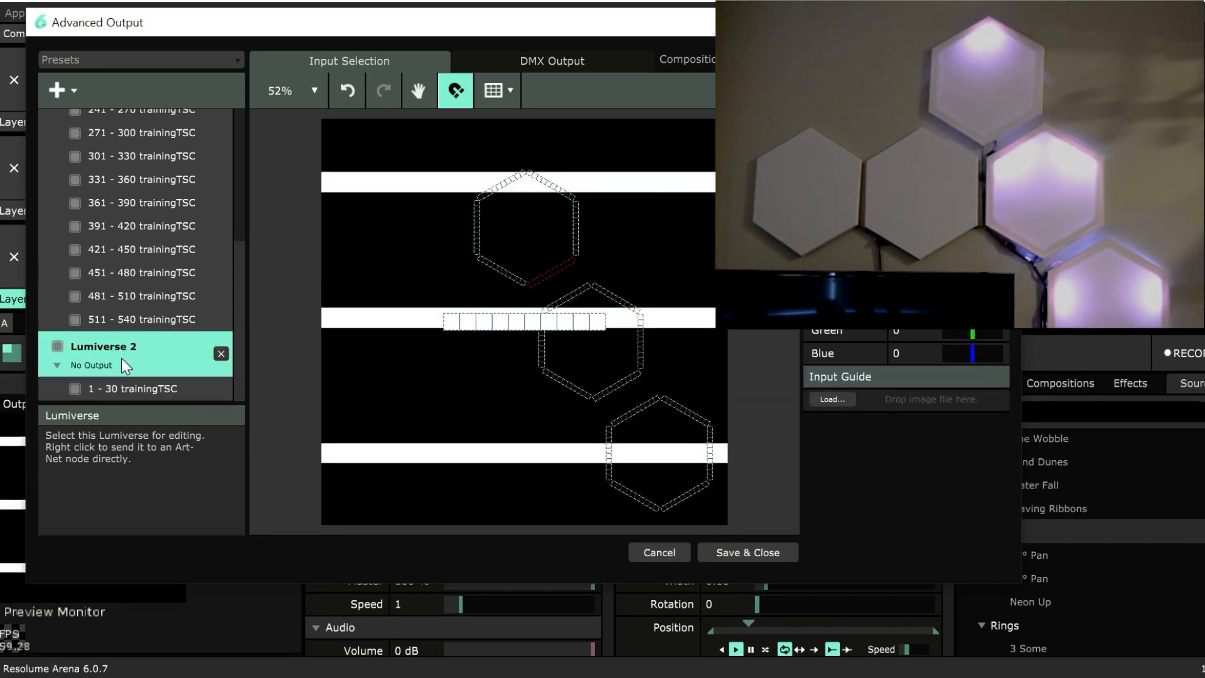
{"action": "right_click", "coordinate": [118, 359]}
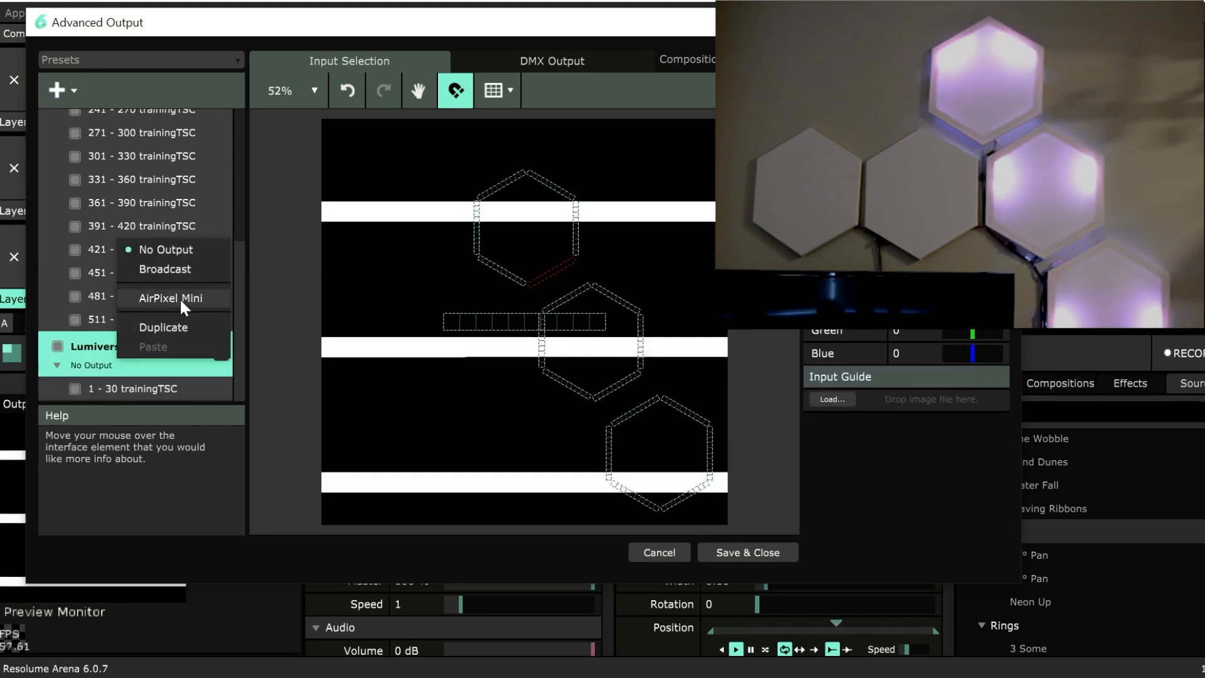
{"action": "left_click", "coordinate": [180, 300]}
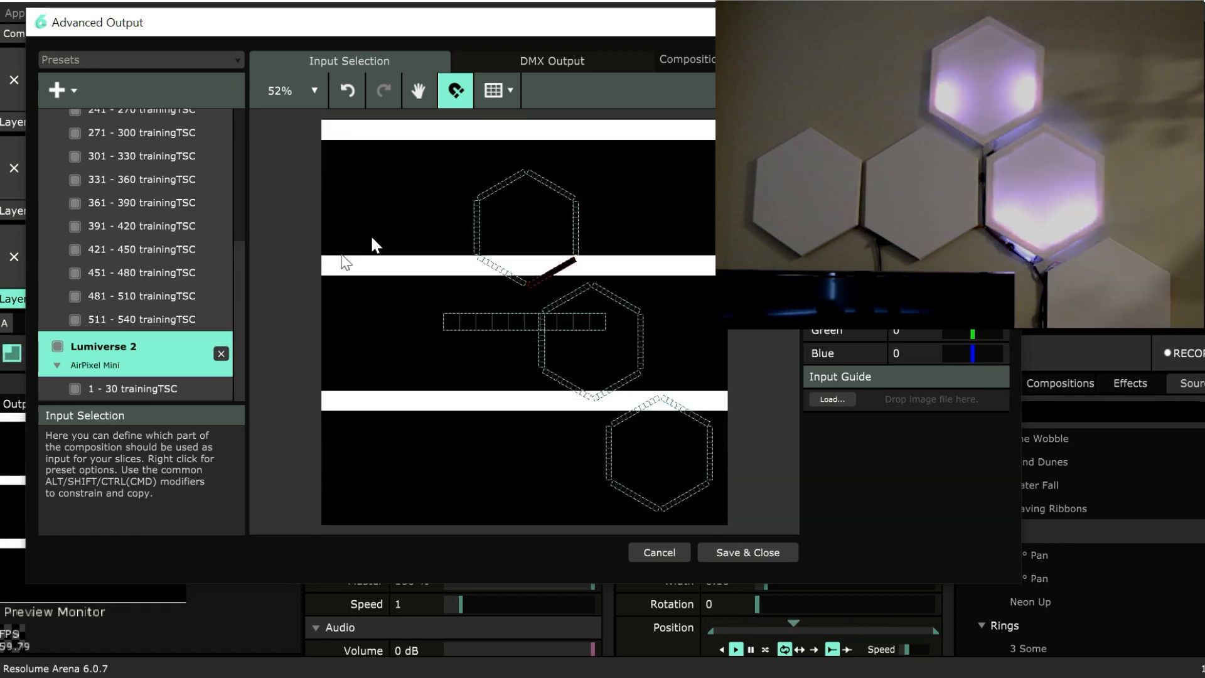
Cut the 511 - 540 fixture from the first Lumiverse and paste it into Lumiverse 2.
{"action": "left_click", "coordinate": [191, 389]}
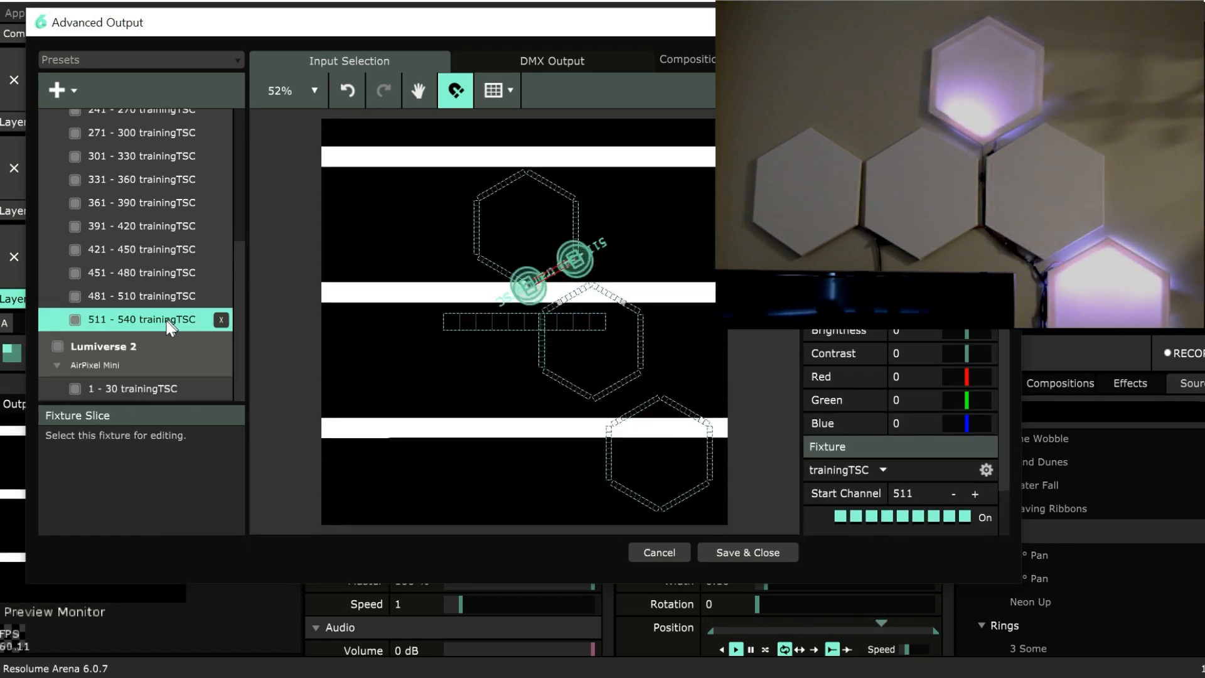
{"action": "right_click", "coordinate": [152, 325]}
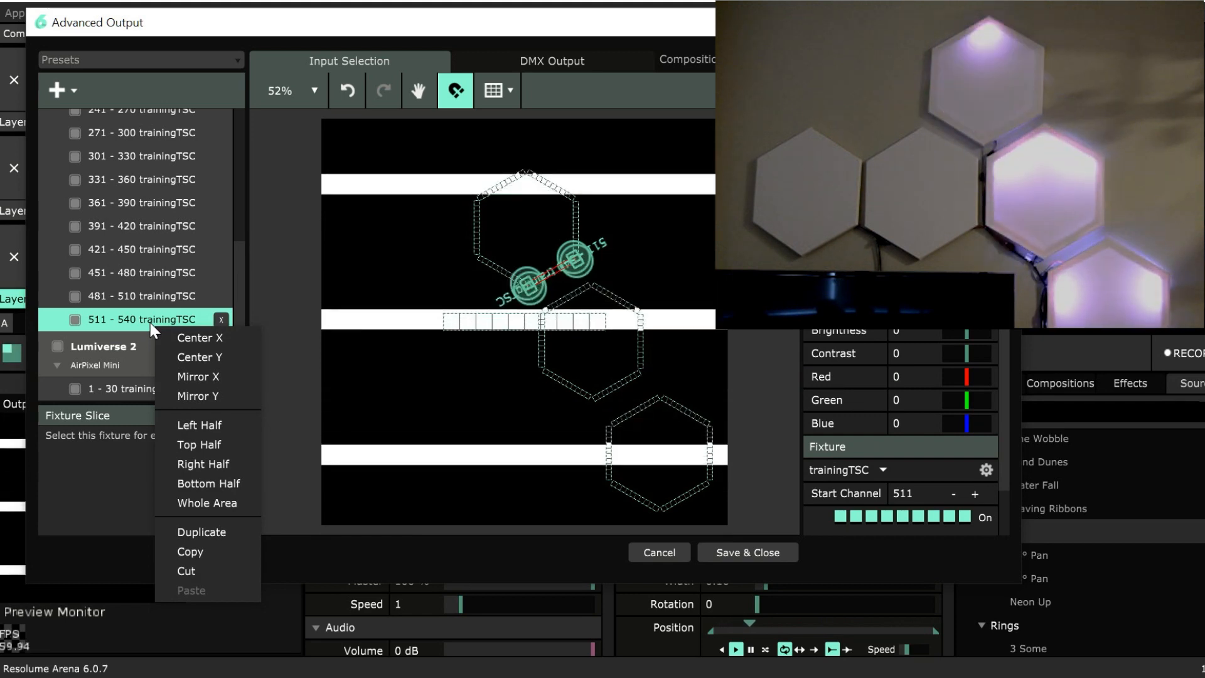
{"action": "left_click", "coordinate": [207, 565]}
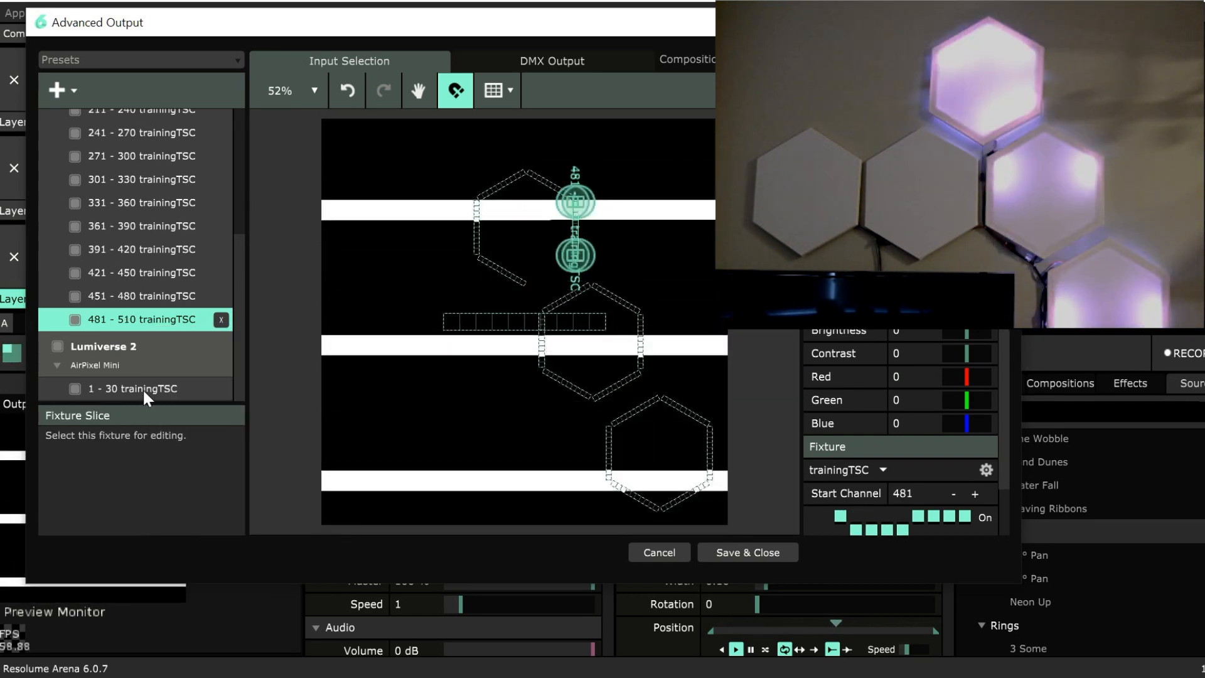
{"action": "right_click", "coordinate": [143, 390]}
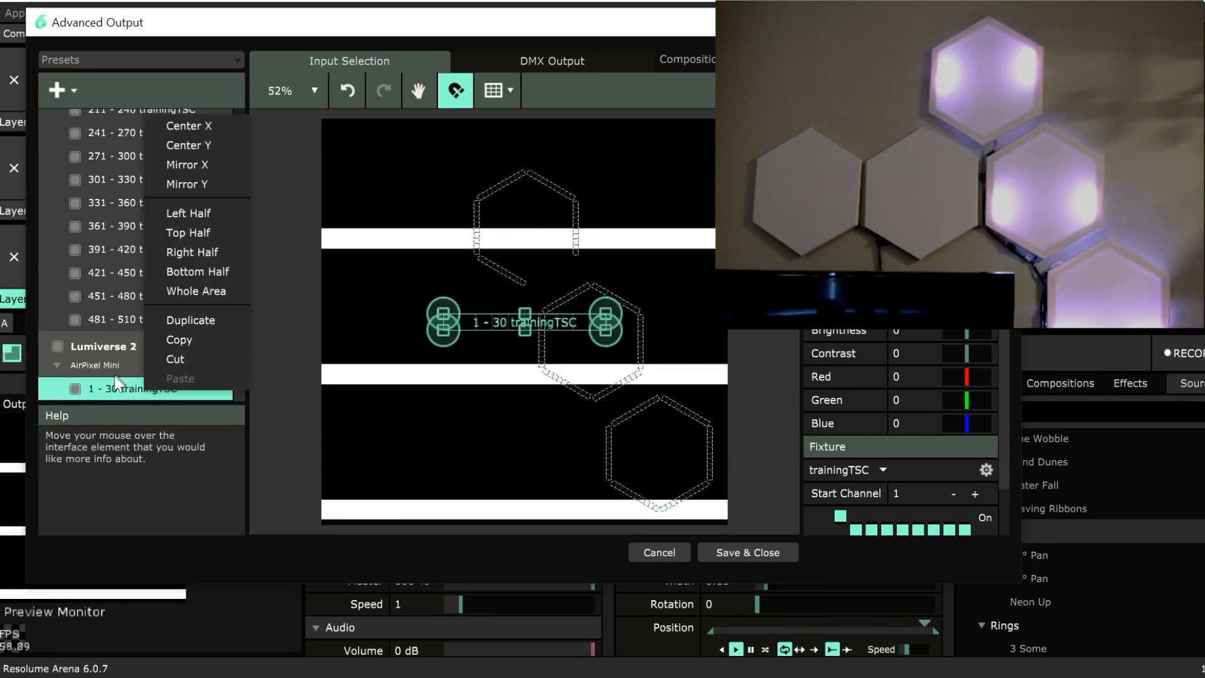
{"action": "left_click", "coordinate": [111, 390]}
{"action": "key", "text": "ctrl+v"}
{"action": "scroll", "coordinate": [133, 397], "scroll_direction": "down", "scroll_amount": 1}
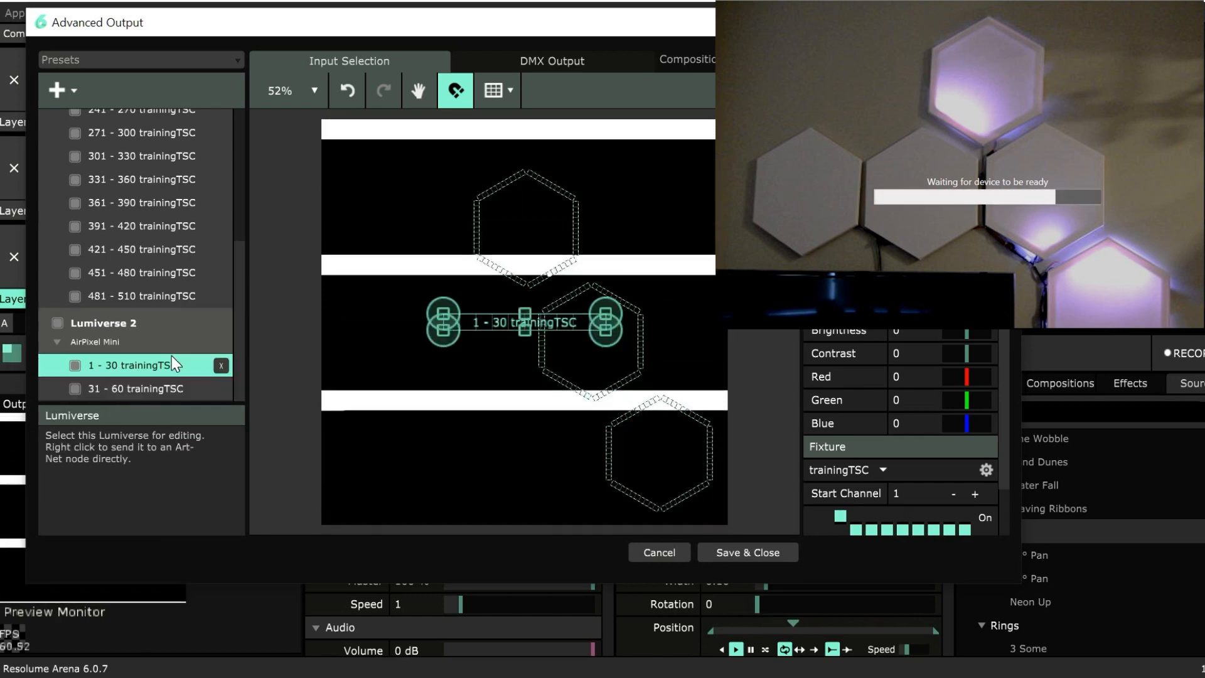
Delete the default 1 - 30 fixture from Lumiverse 2 and reset the pasted fixture's start channel to 1.
{"action": "left_click", "coordinate": [165, 388]}
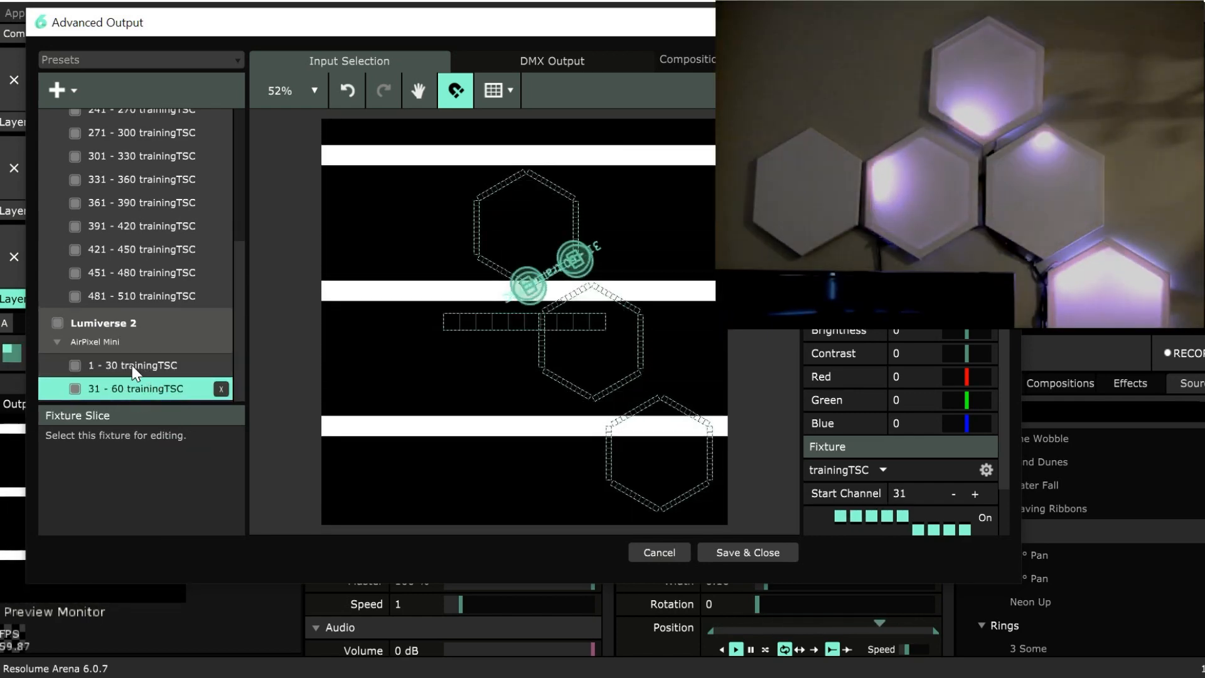
{"action": "left_click", "coordinate": [132, 366]}
{"action": "left_click", "coordinate": [221, 366]}
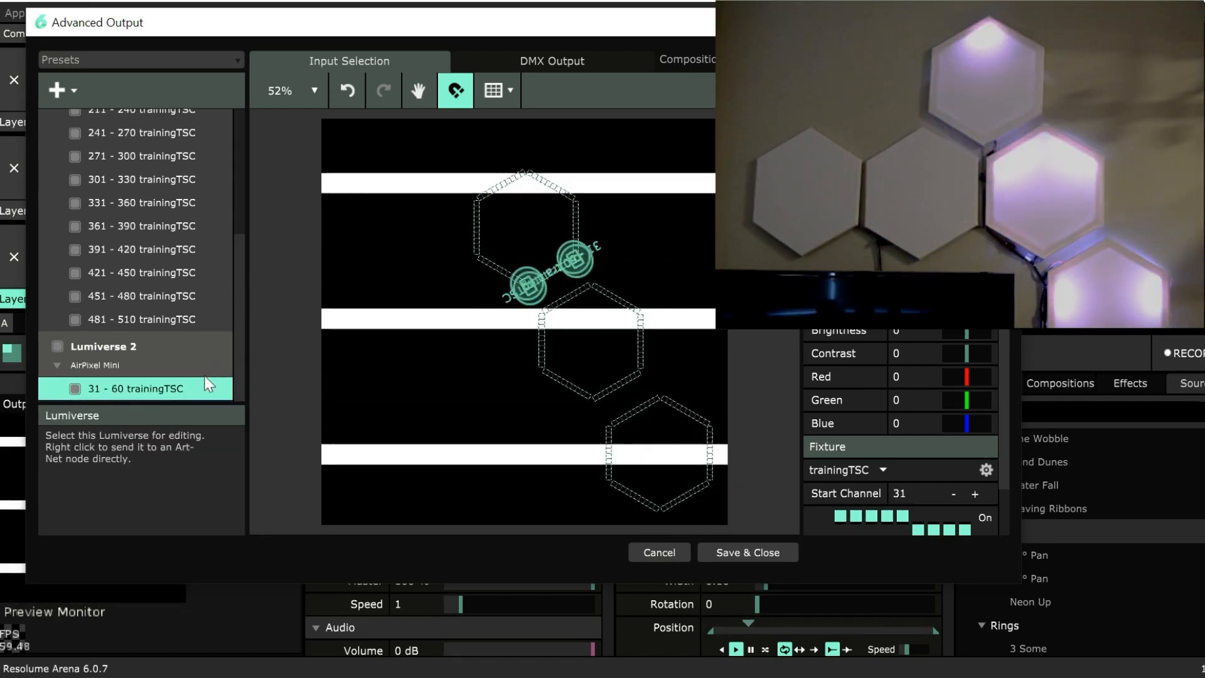
{"action": "right_click", "coordinate": [963, 495]}
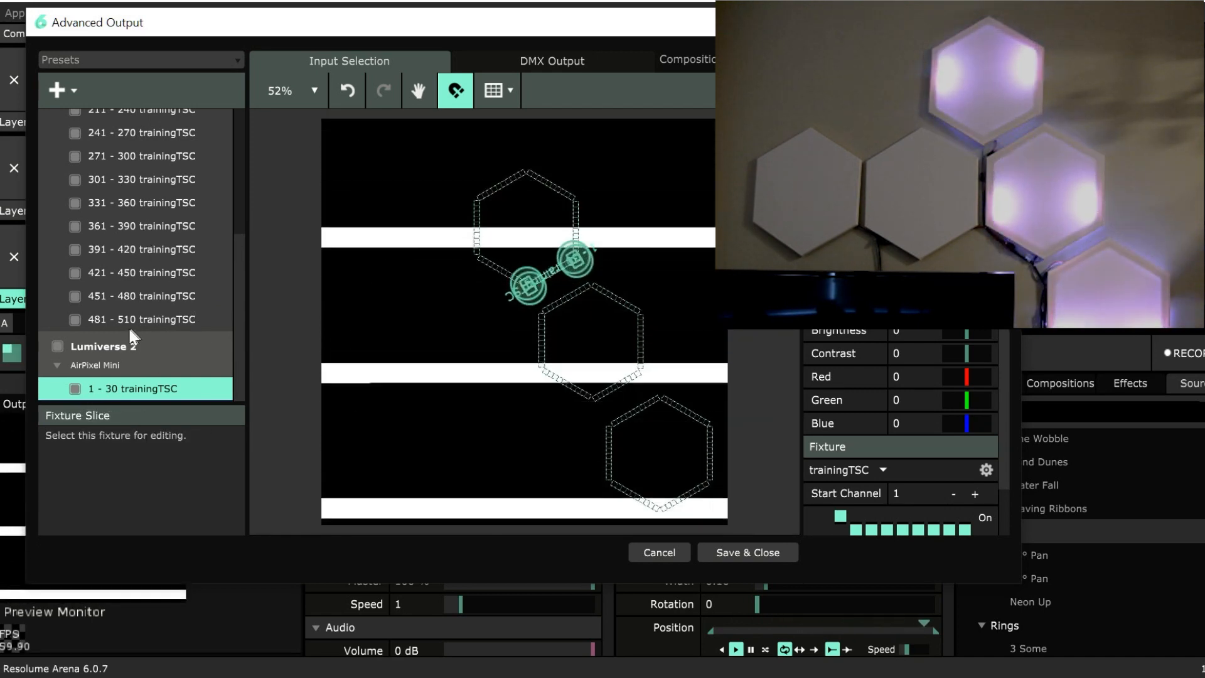
{"action": "scroll", "coordinate": [145, 282], "scroll_direction": "up", "scroll_amount": 2}
{"action": "scroll", "coordinate": [173, 310], "scroll_direction": "down", "scroll_amount": 2}
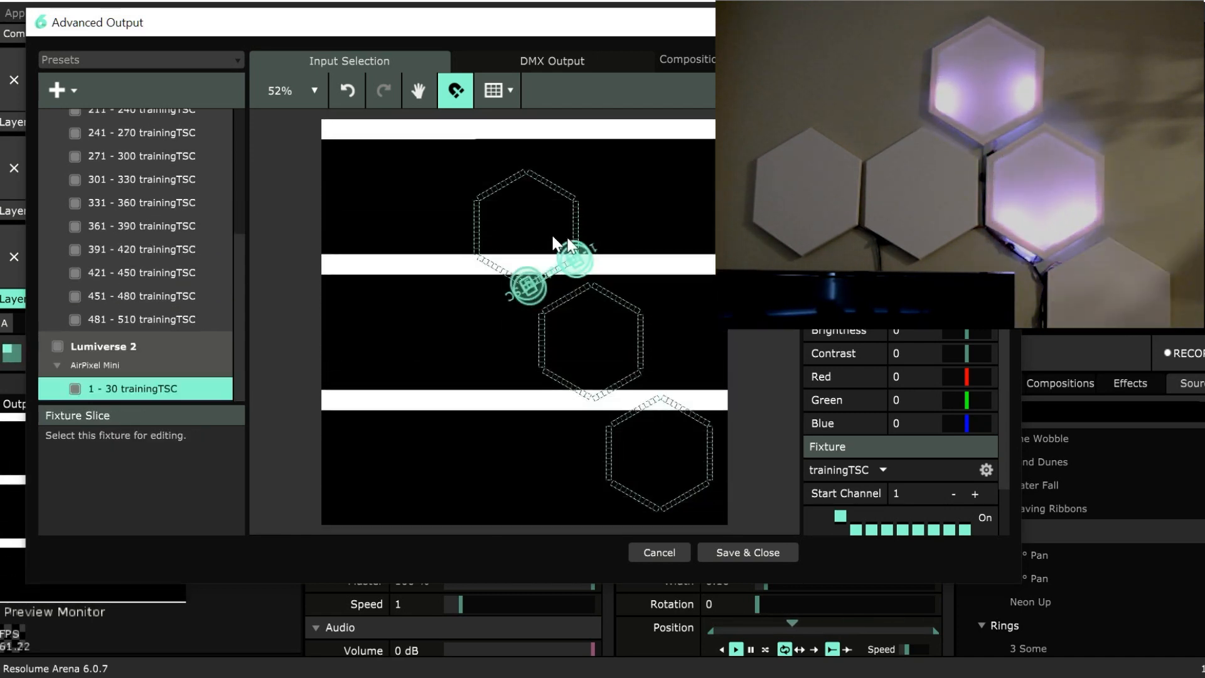
{"action": "left_click_drag", "start_coordinate": [665, 281], "coordinate": [489, 370]}
{"action": "left_click", "coordinate": [664, 293]}
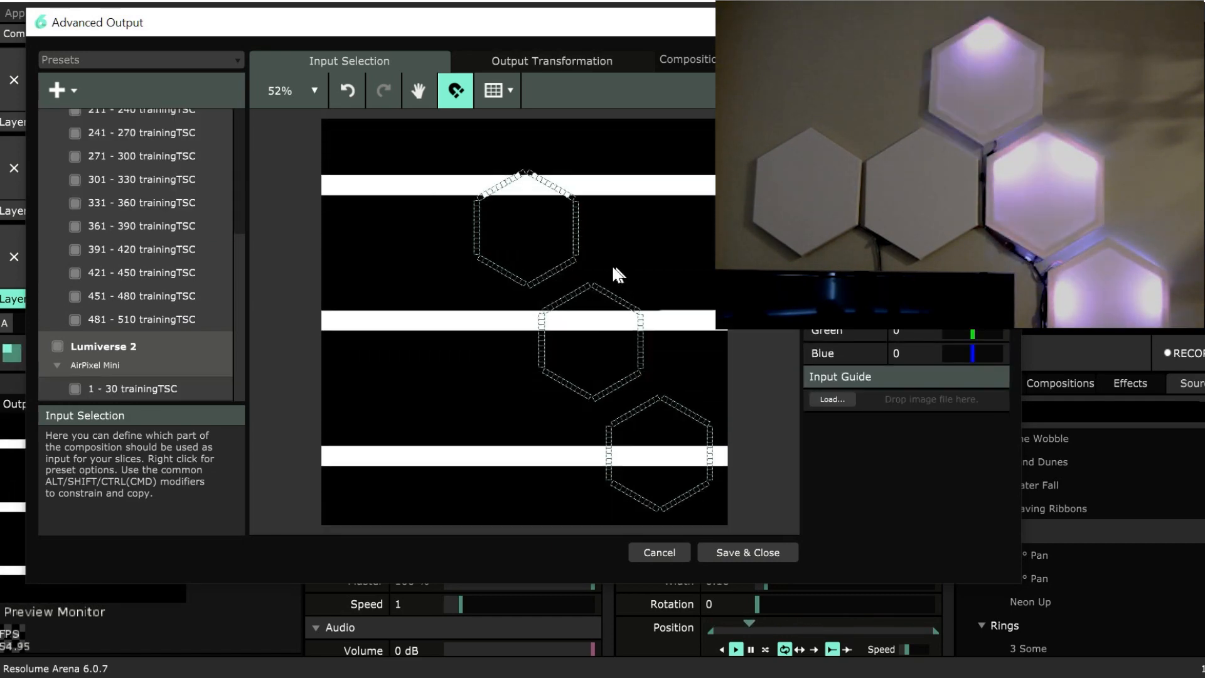
Copy the second hexagon's 181 - 210 to 331 - 360 fixtures into Lumiverse 2 after its 1 - 30 fixture, and select the six copies.
{"action": "left_click_drag", "start_coordinate": [667, 293], "coordinate": [534, 387]}
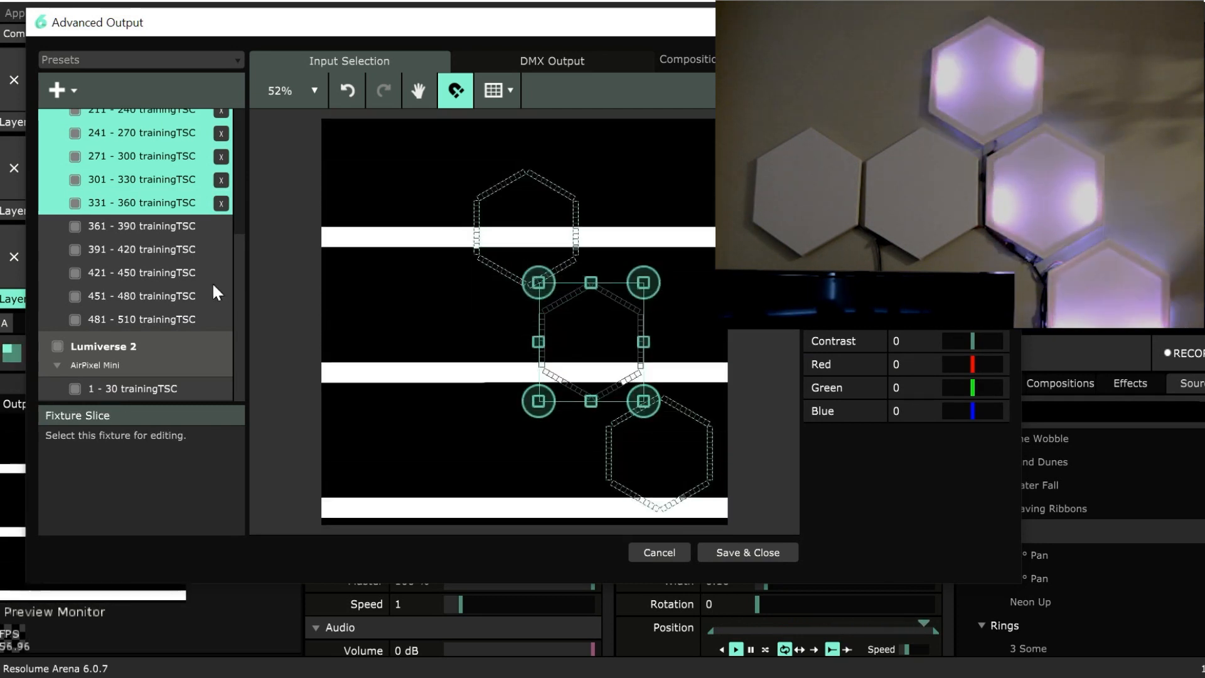
{"action": "scroll", "coordinate": [213, 287], "scroll_direction": "up", "scroll_amount": 2}
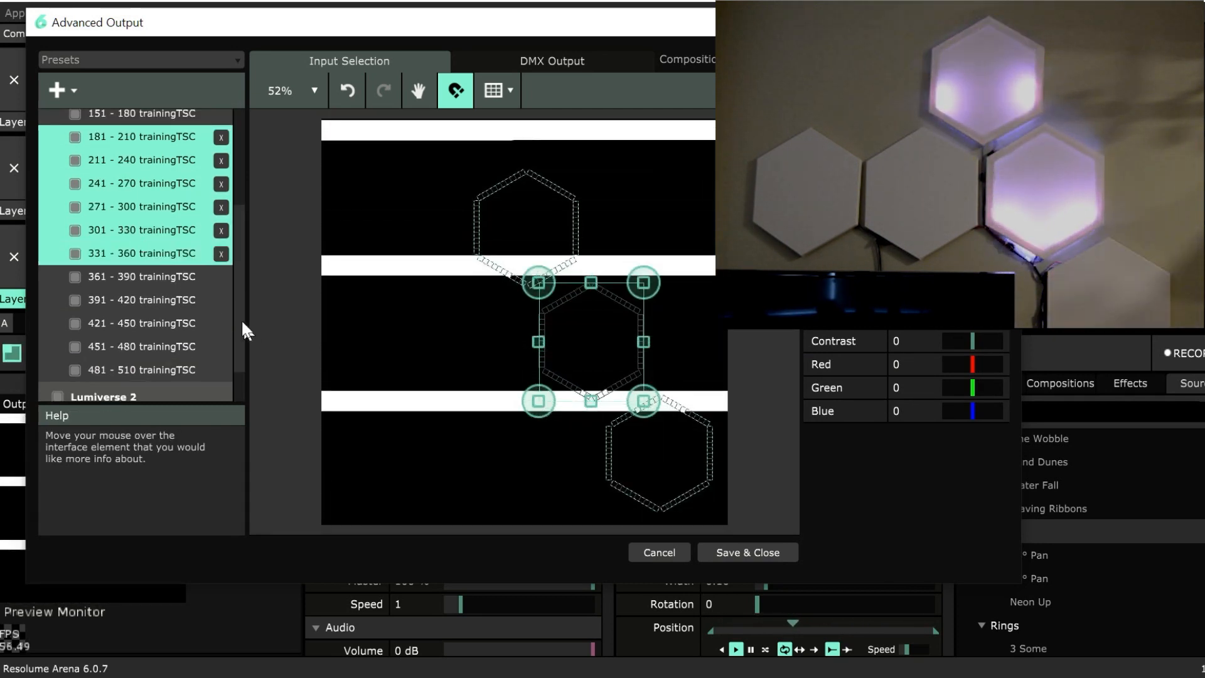
{"action": "scroll", "coordinate": [205, 390], "scroll_direction": "down", "scroll_amount": 2}
{"action": "left_click", "coordinate": [124, 389]}
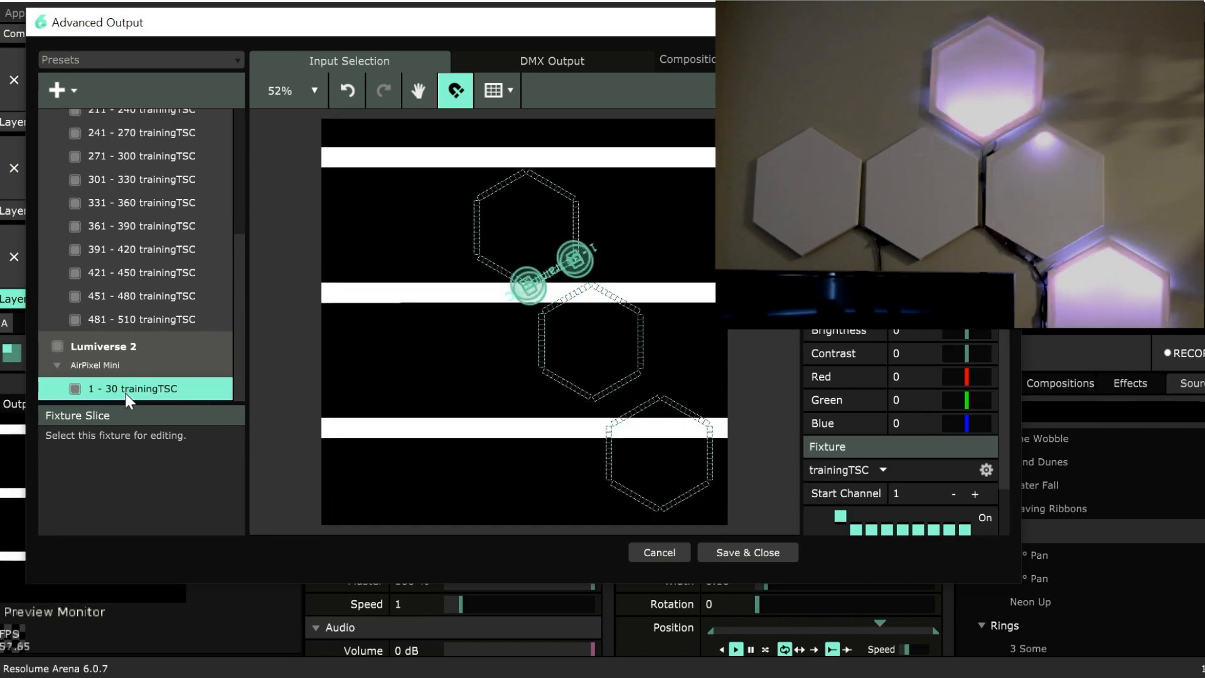
{"action": "scroll", "coordinate": [156, 377], "scroll_direction": "down", "scroll_amount": 3}
{"action": "left_click", "coordinate": [140, 271]}
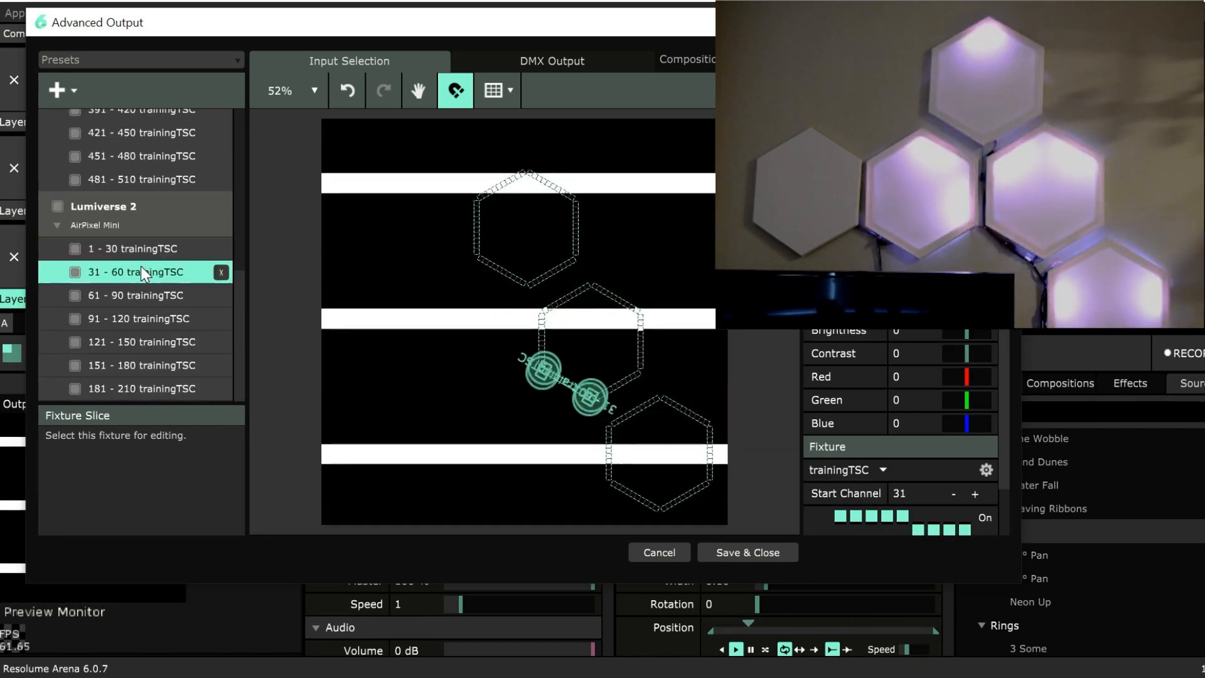
{"action": "left_click", "coordinate": [156, 386], "text": "shift"}
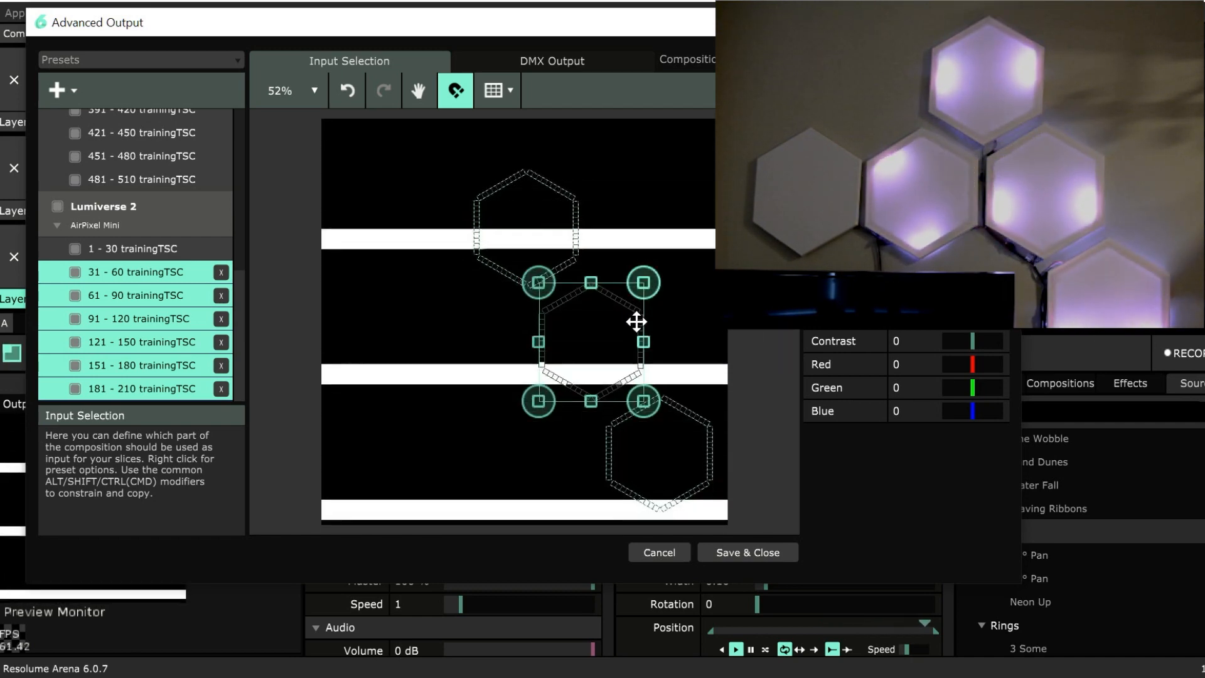
Move the selected 31 - 60 to 181 - 210 hexagon directly left of the second hexagon and nudge it level with it.
{"action": "left_click_drag", "start_coordinate": [638, 320], "coordinate": [514, 318]}
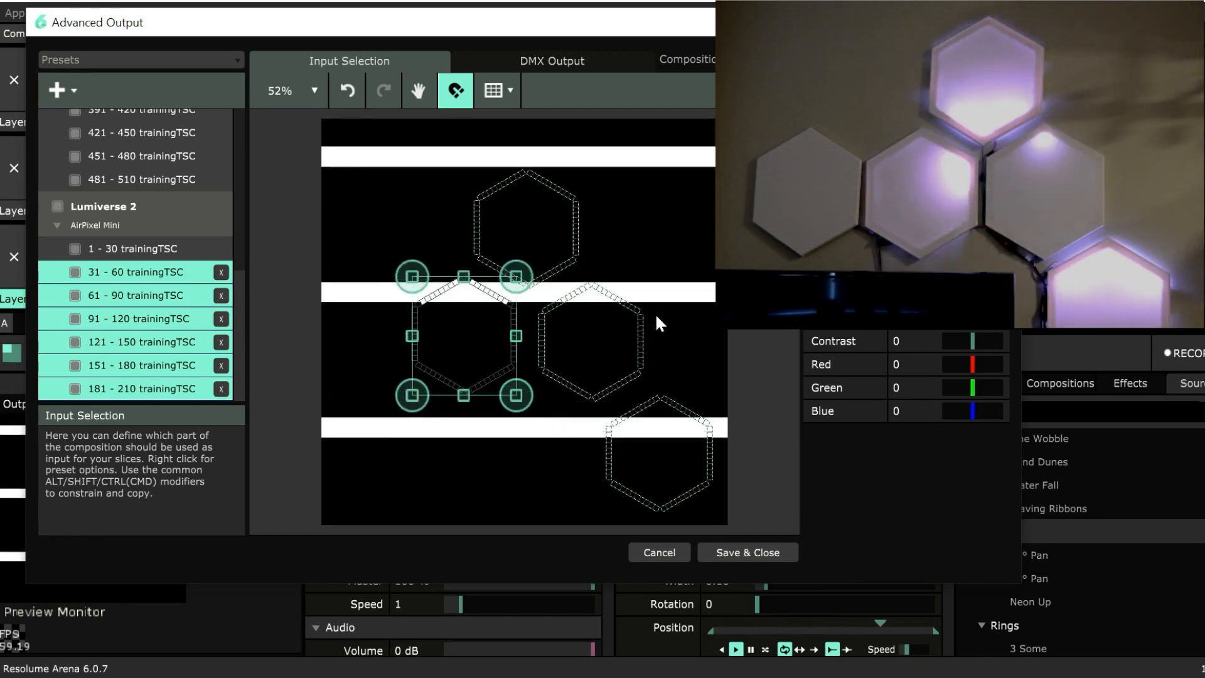
{"action": "key", "text": "Down"}
{"action": "key", "text": "Down"}
{"action": "key", "text": "Down"}
{"action": "key", "text": "Down"}
{"action": "key", "text": "Down"}
{"action": "key", "text": "Down"}
{"action": "key", "text": "Down"}
{"action": "key", "text": "Down"}
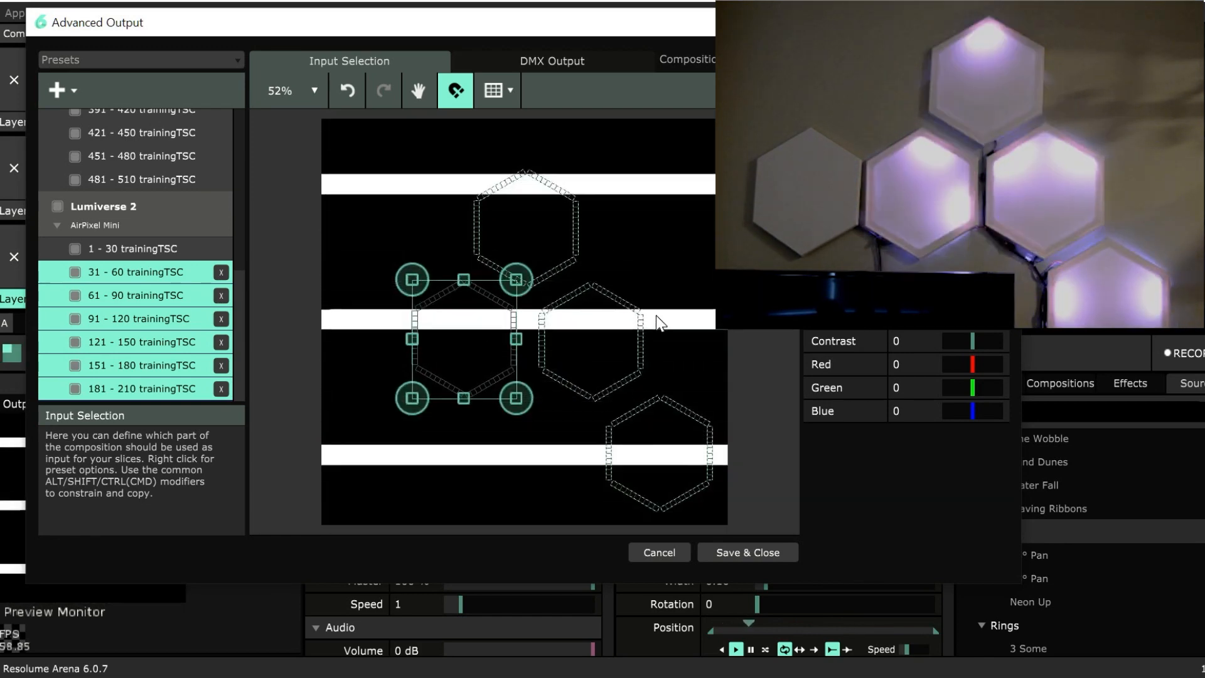
{"action": "key", "text": "Down"}
{"action": "key", "text": "Down"}
{"action": "key", "text": "Down"}
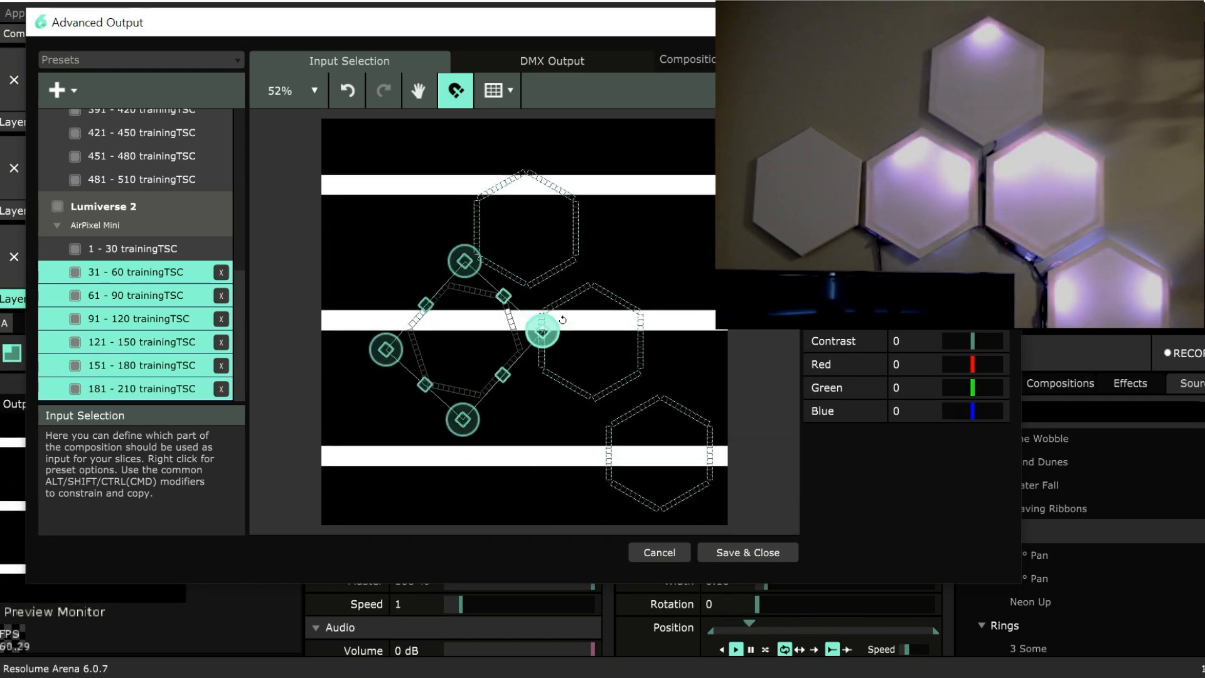
Rotate the 31 - 60 to 181 - 210 hexagon clockwise by one side to match its wall panel's lighting, and deselect it.
{"action": "mouse_move", "coordinate": [566, 345]}
{"action": "left_mouse_down"}
{"action": "mouse_move", "coordinate": [568, 362]}
{"action": "mouse_move", "coordinate": [568, 352]}
{"action": "left_mouse_up"}
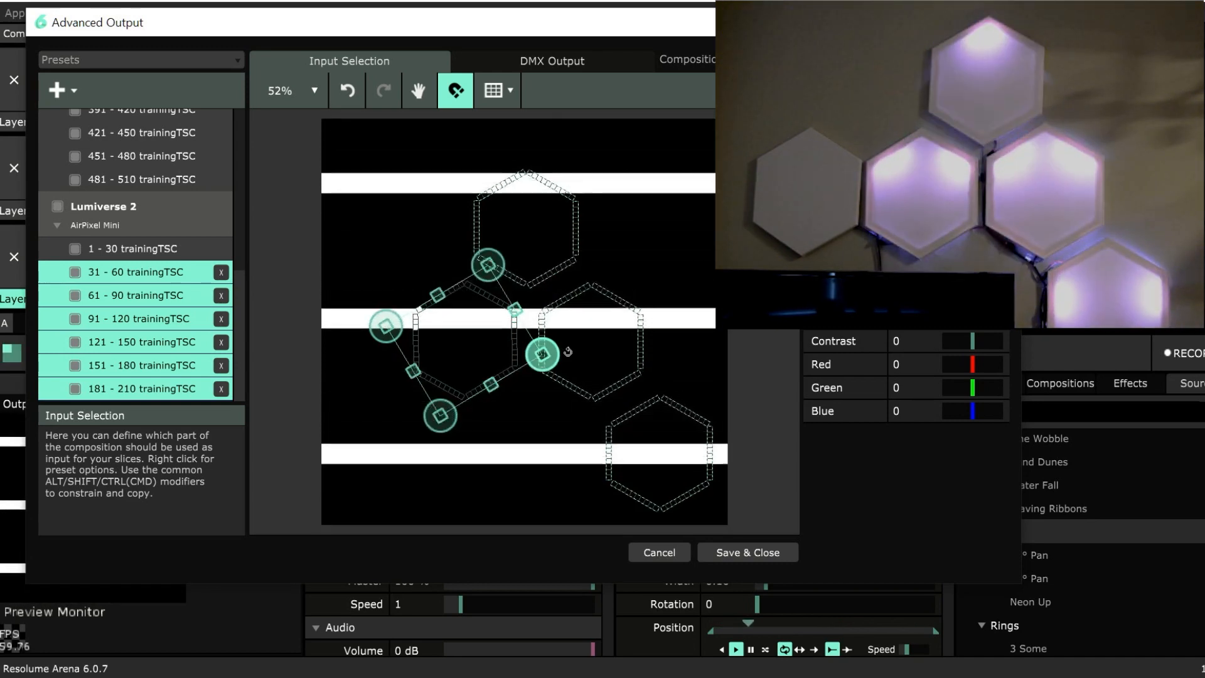
{"action": "left_click_drag", "start_coordinate": [568, 351], "coordinate": [568, 352]}
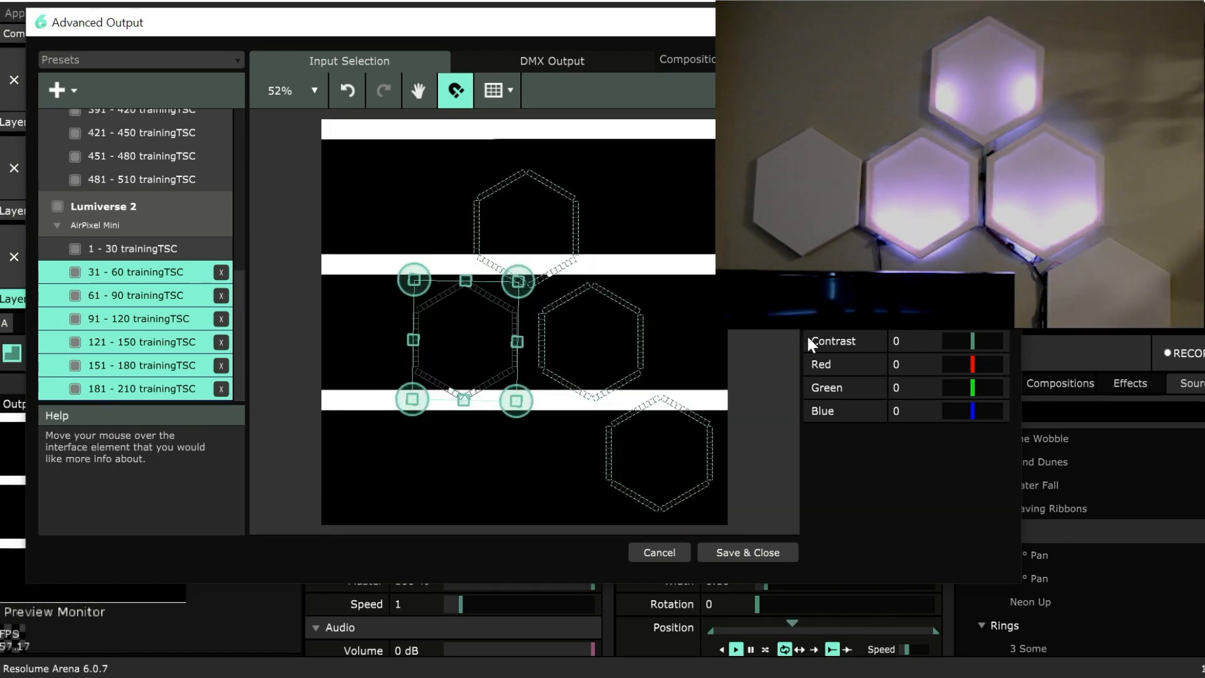
{"action": "left_click", "coordinate": [750, 387]}
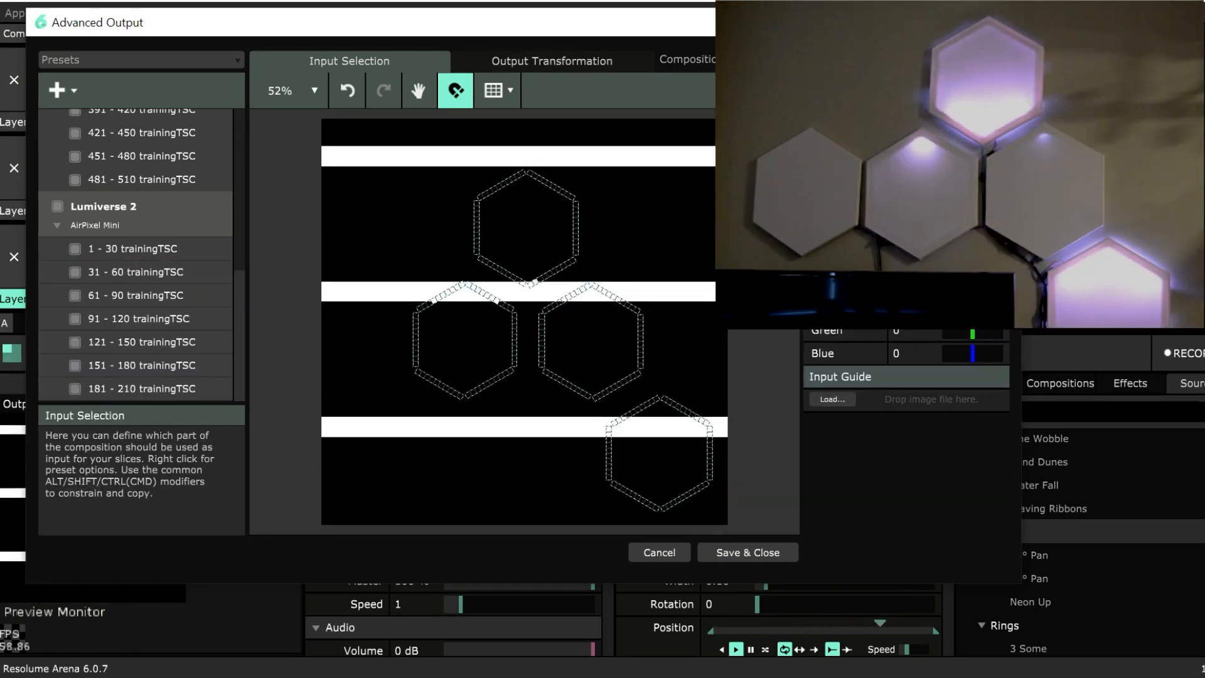
{"action": "left_click_drag", "start_coordinate": [403, 276], "coordinate": [525, 403]}
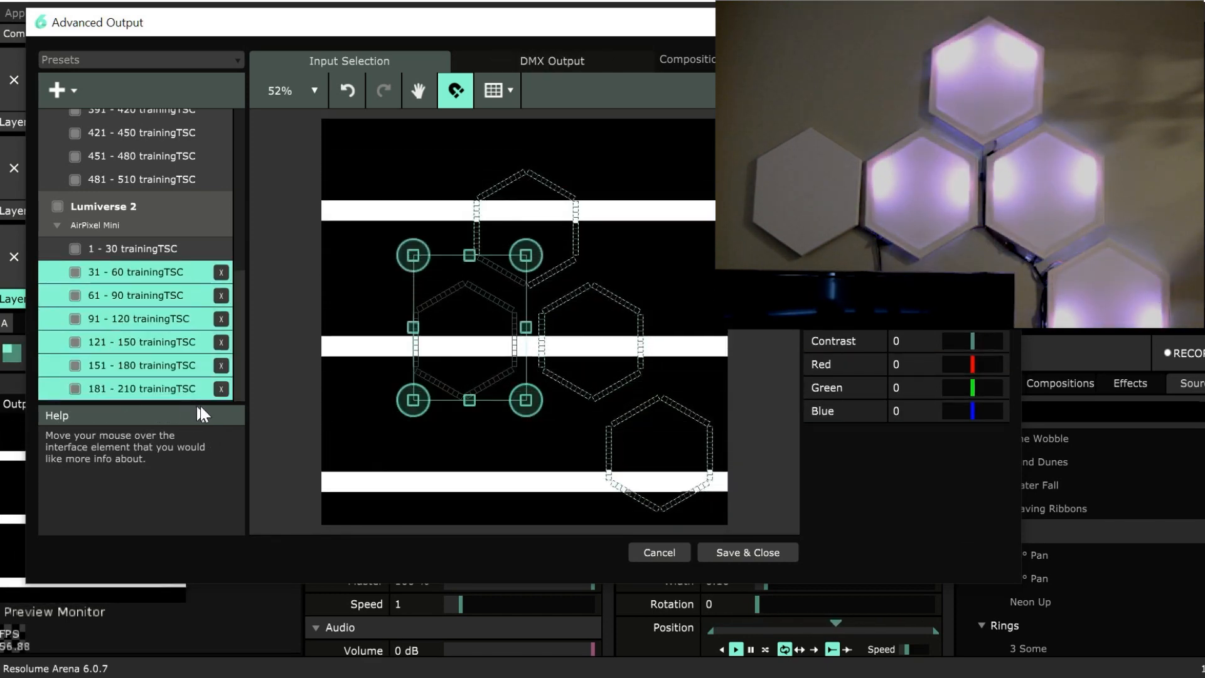
{"action": "left_click_drag", "start_coordinate": [152, 341], "coordinate": [217, 393]}
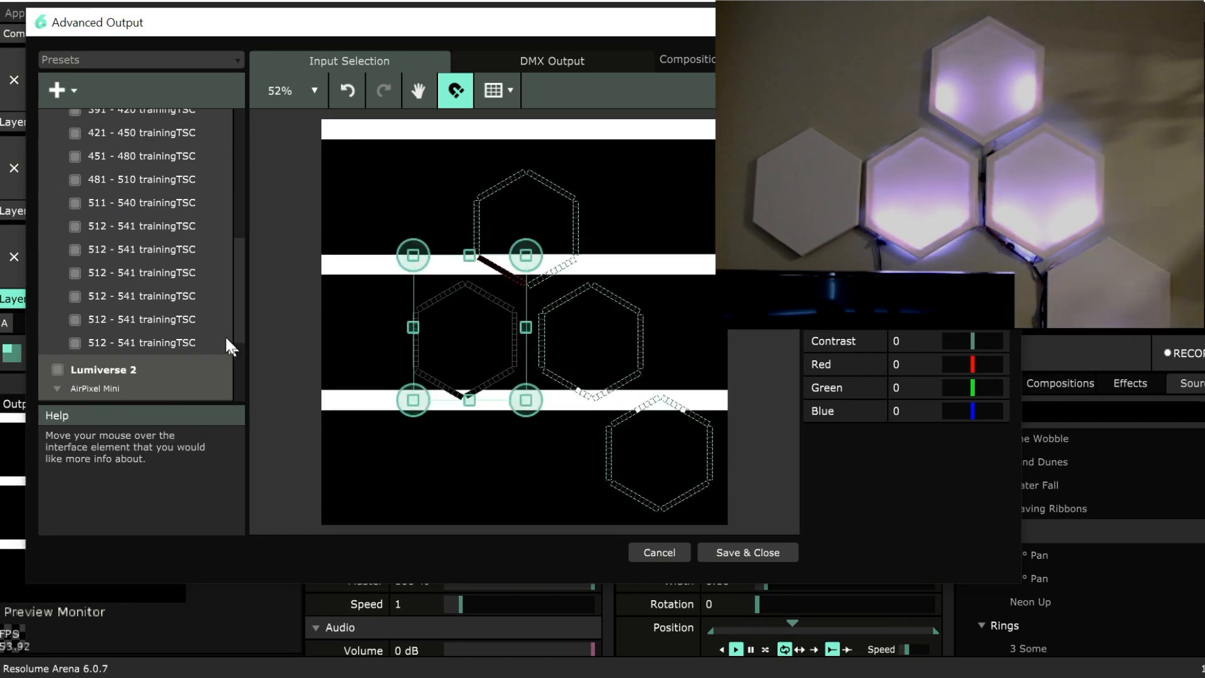
{"action": "scroll", "coordinate": [220, 342], "scroll_direction": "down", "scroll_amount": 3}
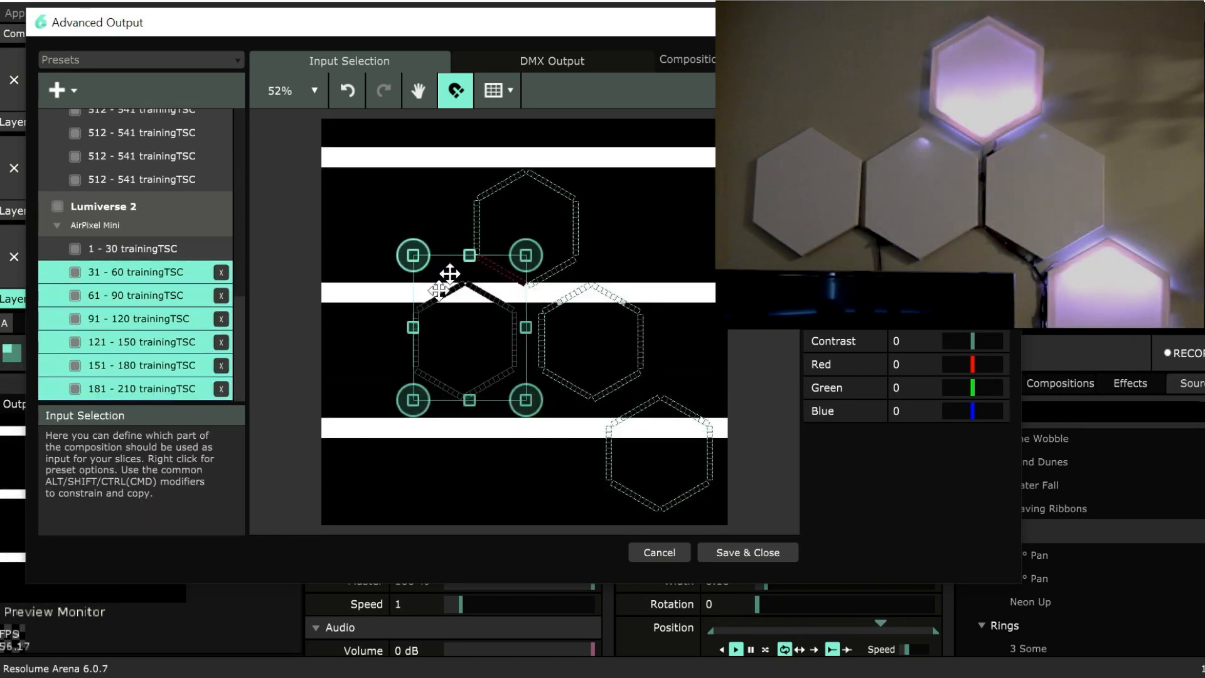
{"action": "key", "text": "ctrl+z"}
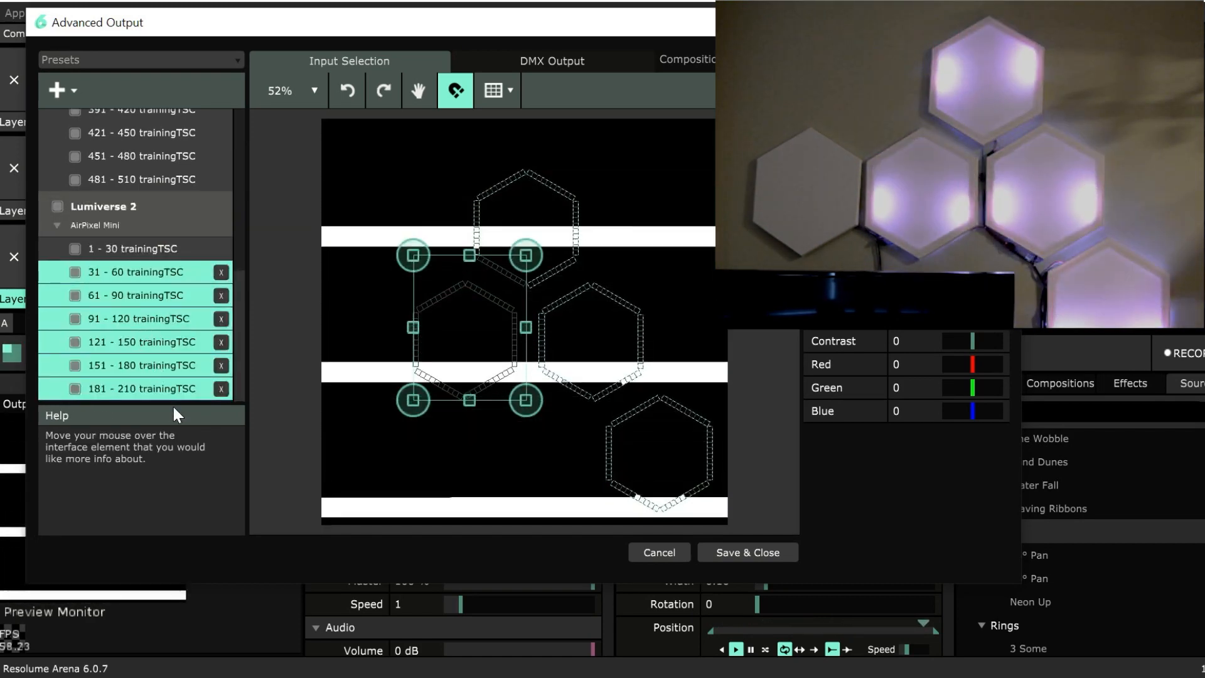
{"action": "left_click", "coordinate": [170, 390]}
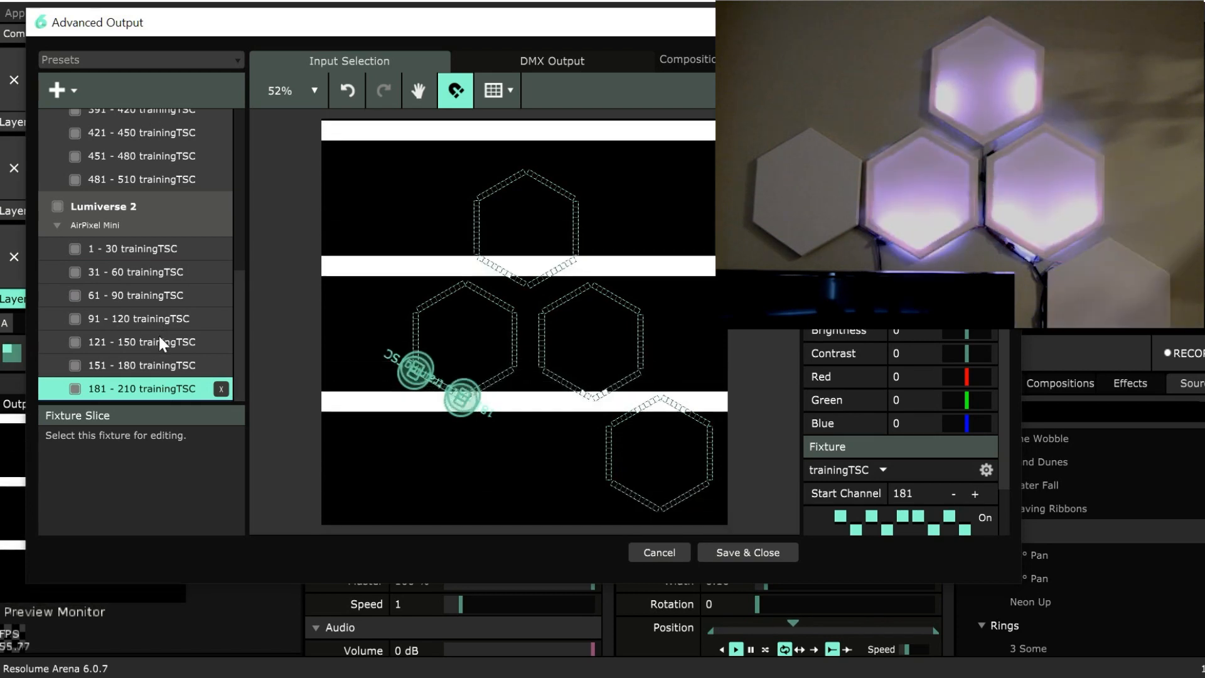
{"action": "key", "text": "ctrl+v"}
{"action": "scroll", "coordinate": [165, 343], "scroll_direction": "down", "scroll_amount": 3}
{"action": "scroll", "coordinate": [164, 339], "scroll_direction": "up", "scroll_amount": 3}
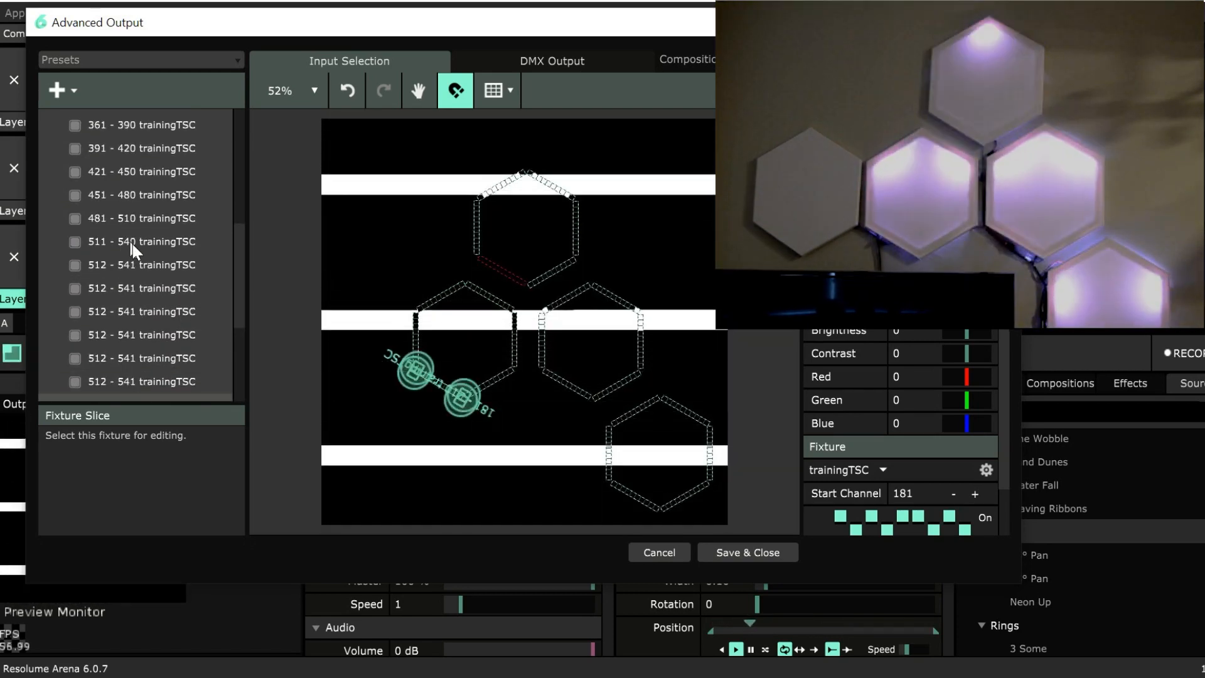
{"action": "scroll", "coordinate": [133, 266], "scroll_direction": "up", "scroll_amount": 5}
{"action": "scroll", "coordinate": [151, 290], "scroll_direction": "down", "scroll_amount": 6}
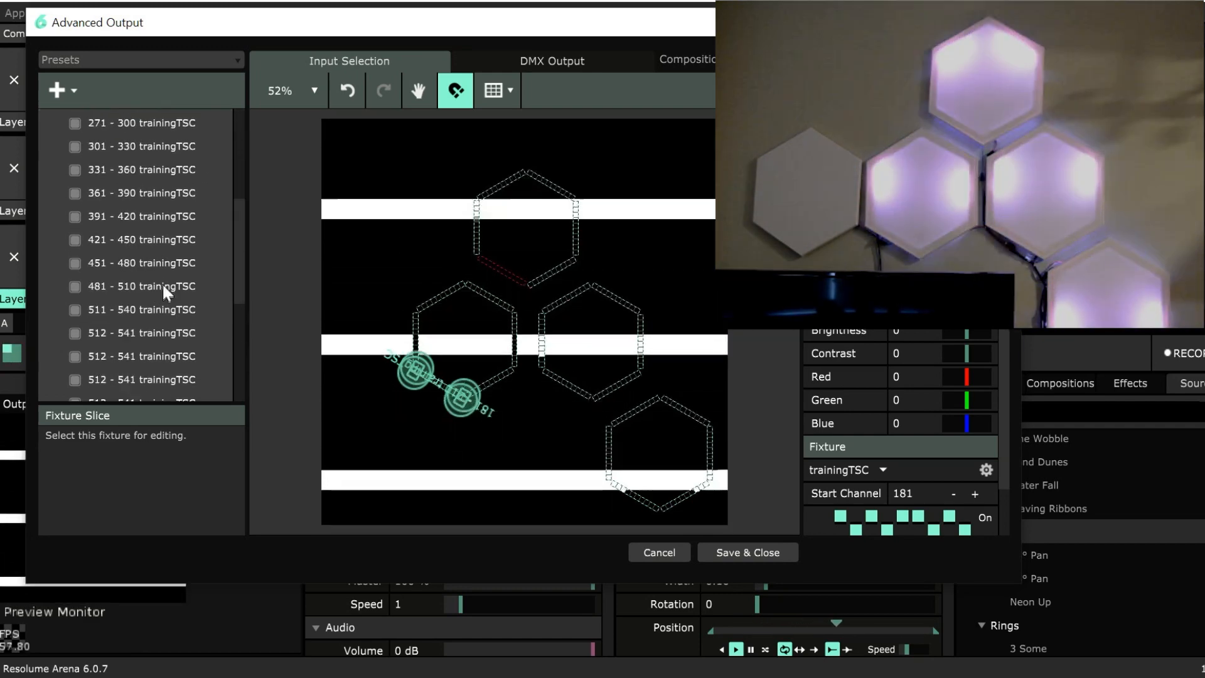
{"action": "key", "text": "ctrl+z"}
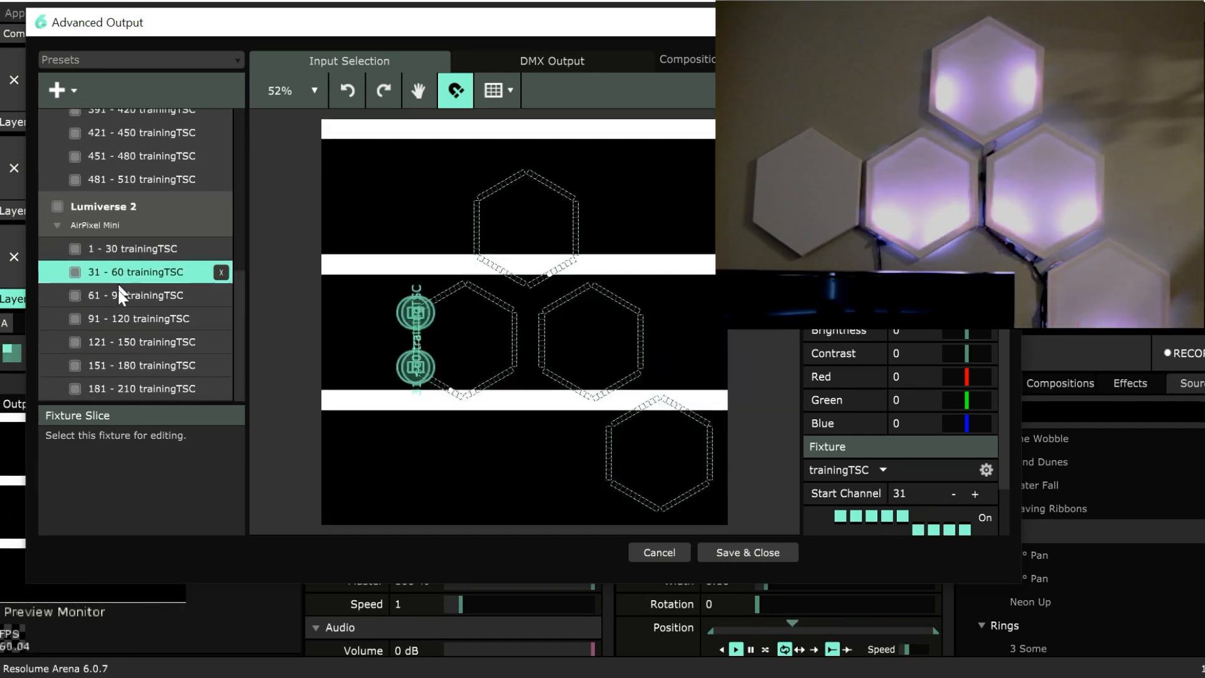
Duplicate the six 31 - 60 to 181 - 210 fixtures within Lumiverse 2.
{"action": "left_click", "coordinate": [141, 389], "text": "shift"}
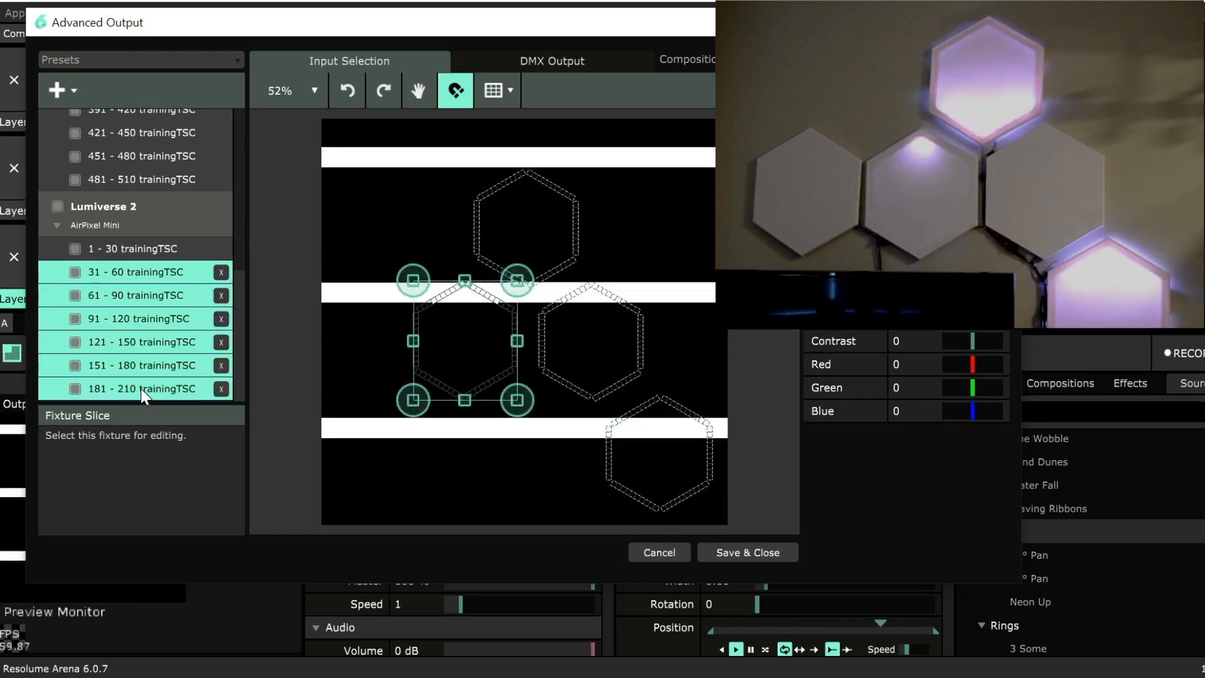
{"action": "right_click", "coordinate": [141, 389]}
{"action": "left_click", "coordinate": [206, 319]}
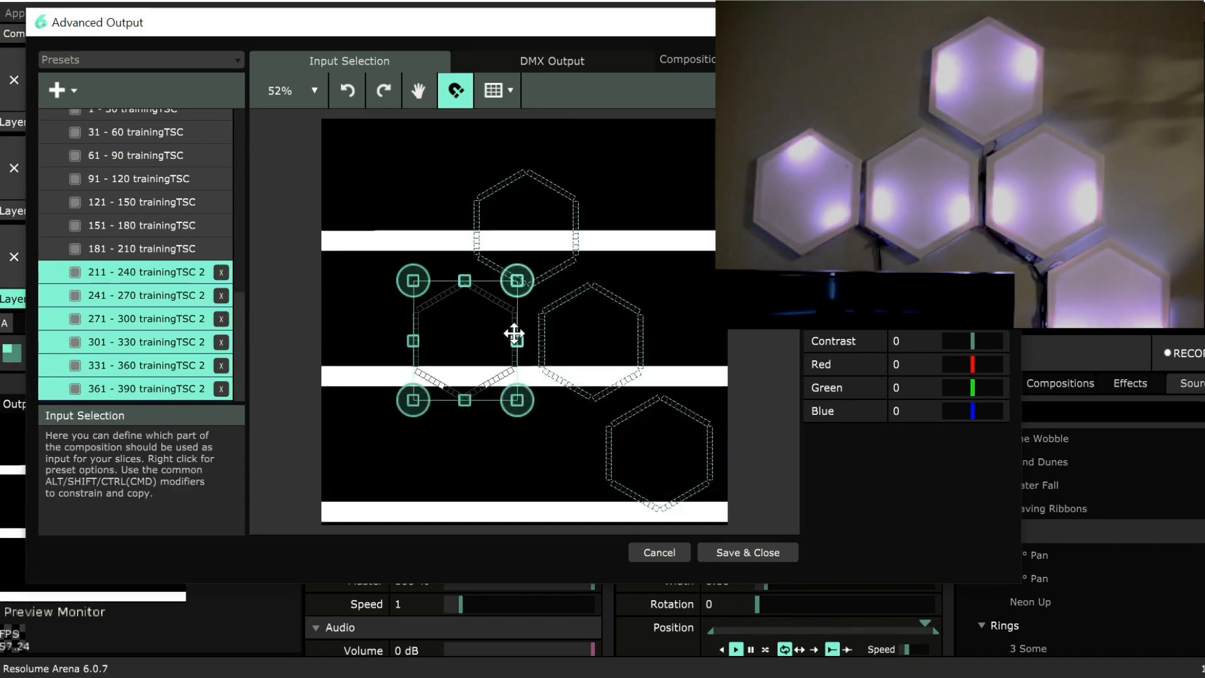
Select the duplicated 211 - 240 to 361 - 390 fixtures and move them left of the 31 - 60 to 181 - 210 hexagon.
{"action": "left_click", "coordinate": [518, 319]}
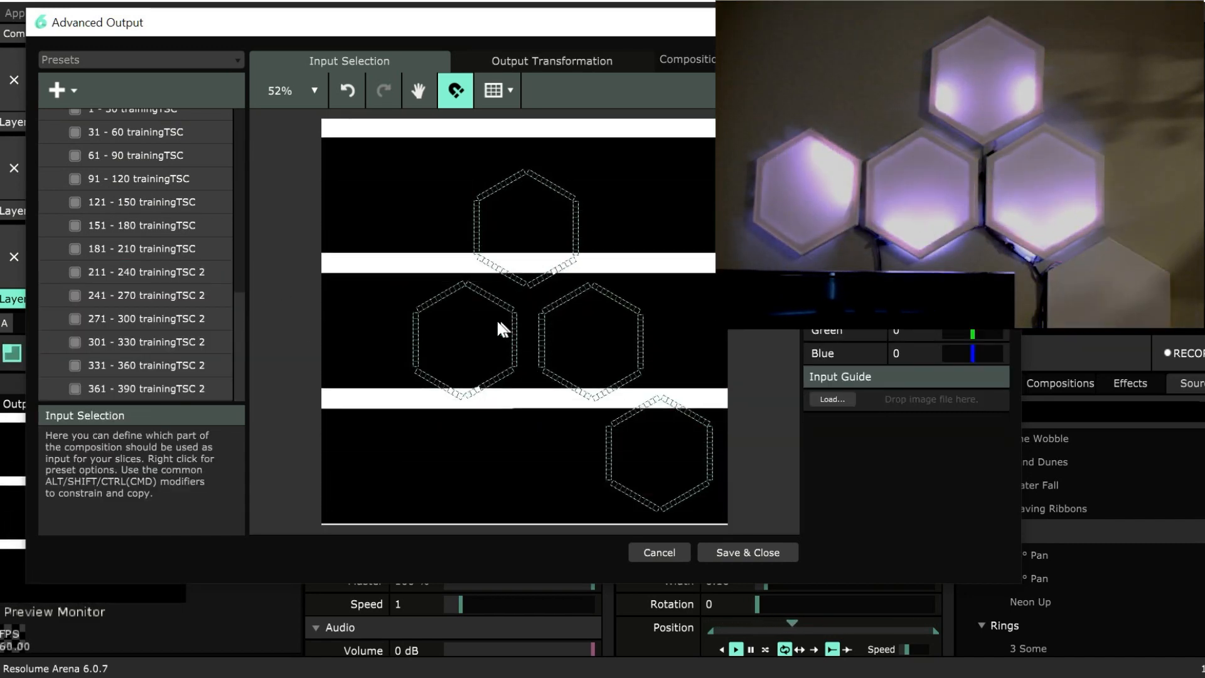
{"action": "left_click", "coordinate": [143, 270]}
{"action": "left_click", "coordinate": [172, 394], "text": "shift"}
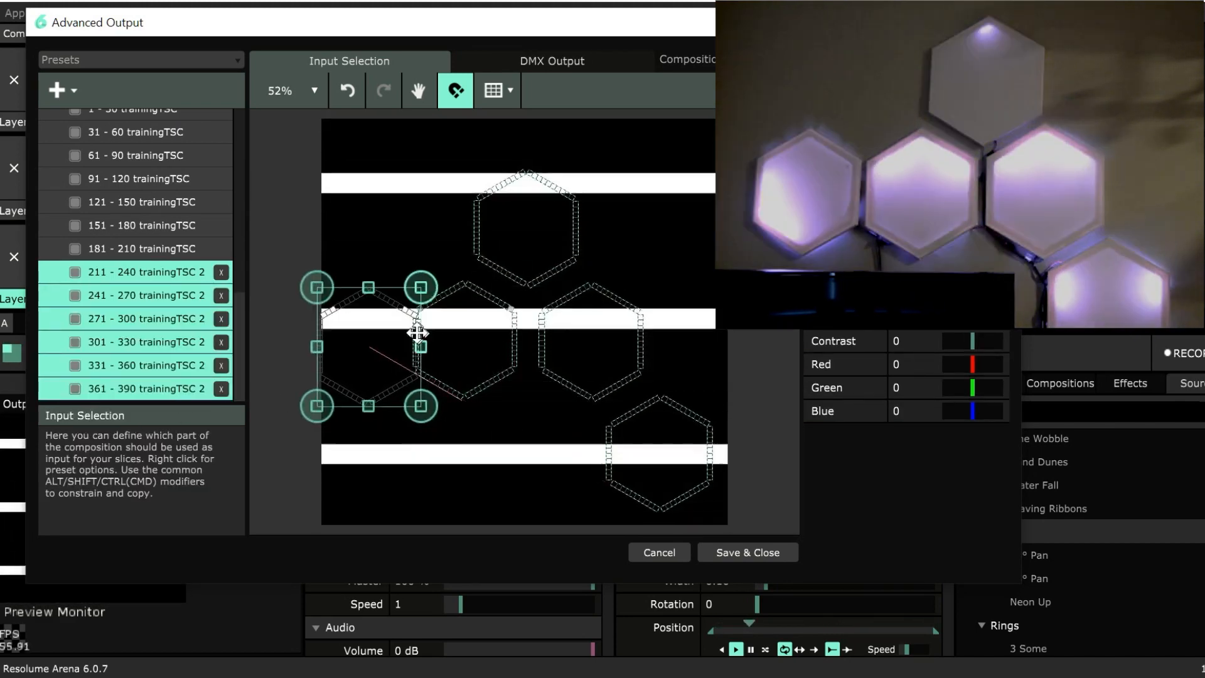
{"action": "left_click_drag", "start_coordinate": [403, 328], "coordinate": [405, 324]}
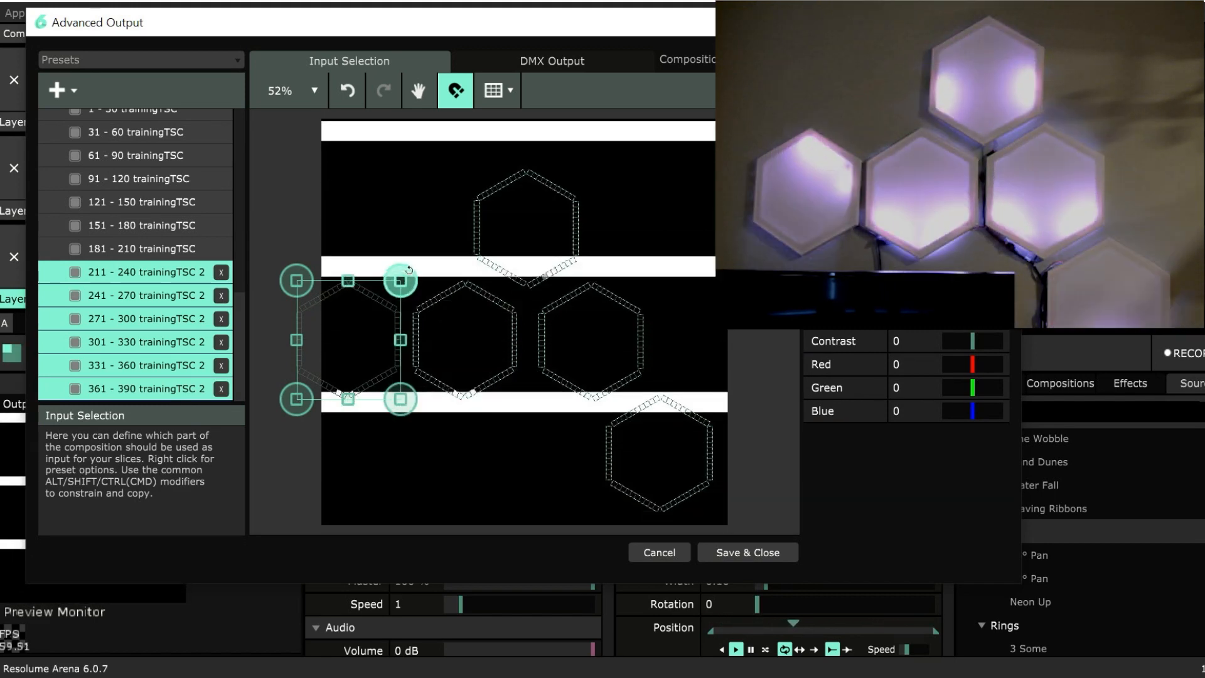
Rotate the 211 - 240 to 361 - 390 hexagon counterclockwise by two sides in a clear area, and place it back at the row's left end.
{"action": "left_click_drag", "start_coordinate": [409, 270], "coordinate": [450, 273]}
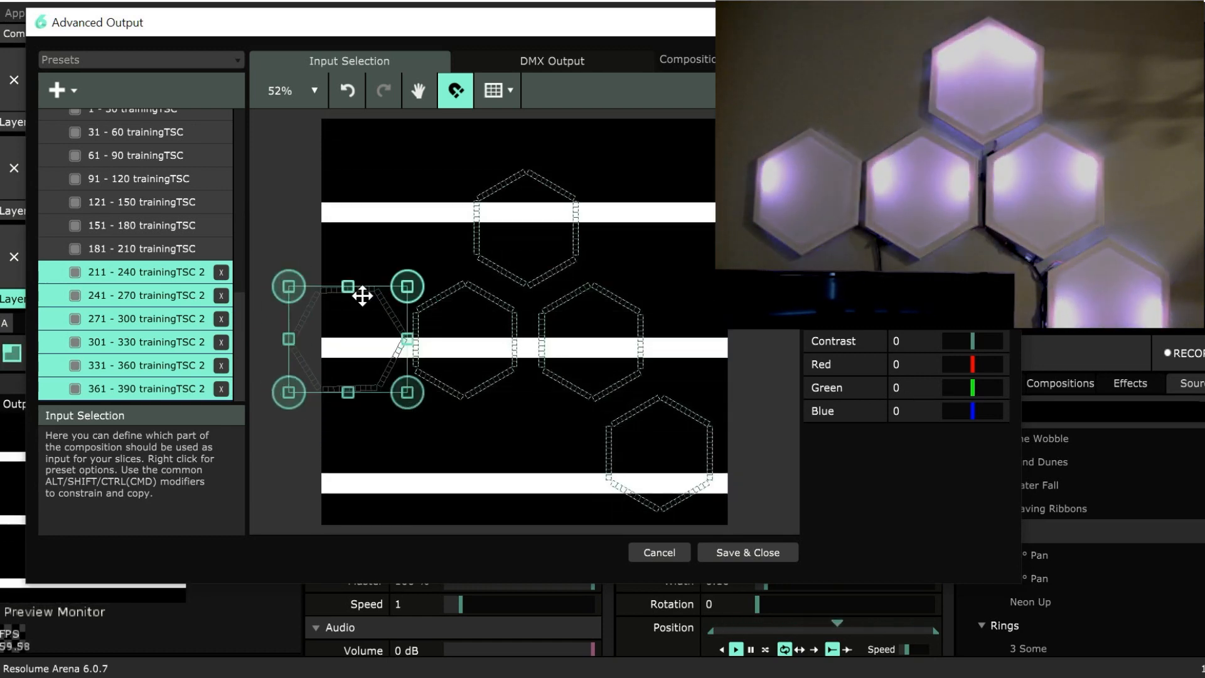
{"action": "key", "text": "ctrl+z"}
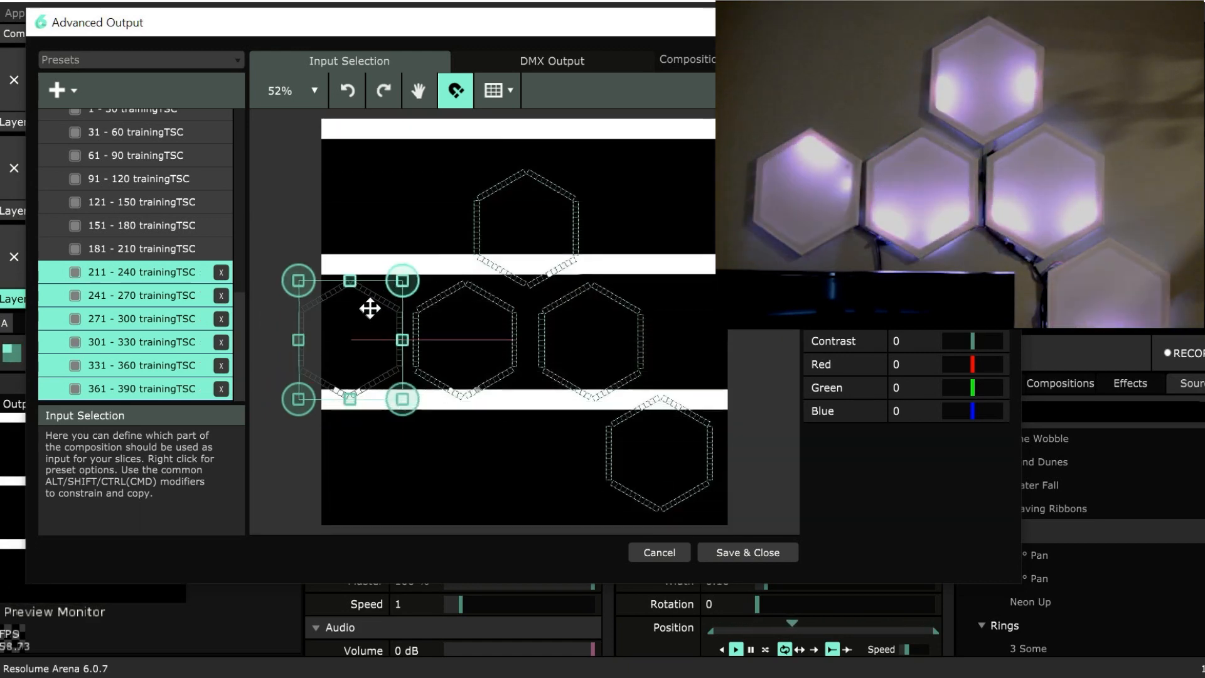
{"action": "left_click_drag", "start_coordinate": [369, 308], "coordinate": [403, 176]}
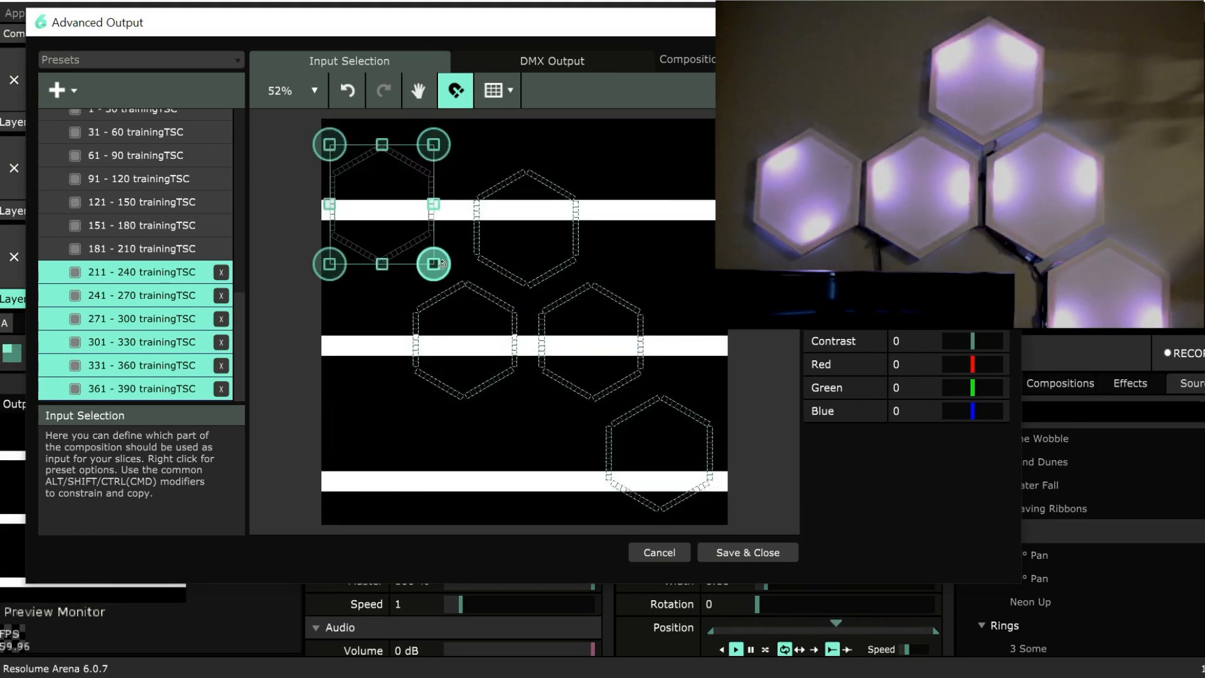
{"action": "left_click_drag", "start_coordinate": [432, 117], "coordinate": [403, 132]}
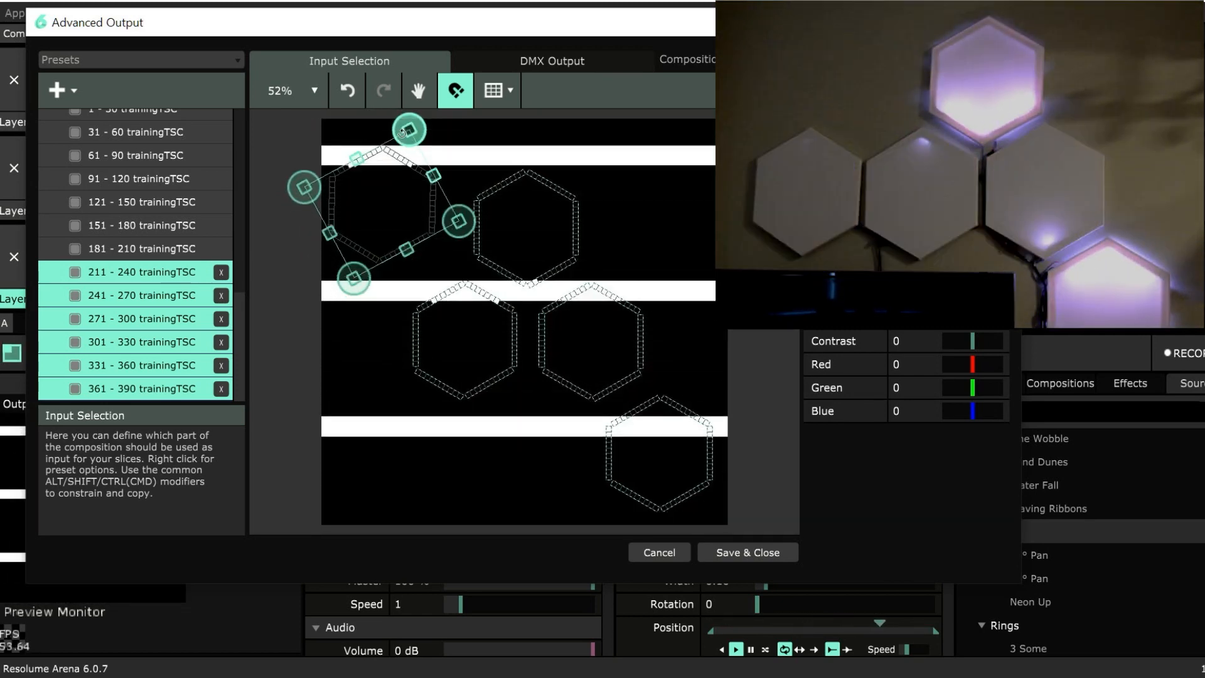
{"action": "left_click_drag", "start_coordinate": [402, 132], "coordinate": [402, 131]}
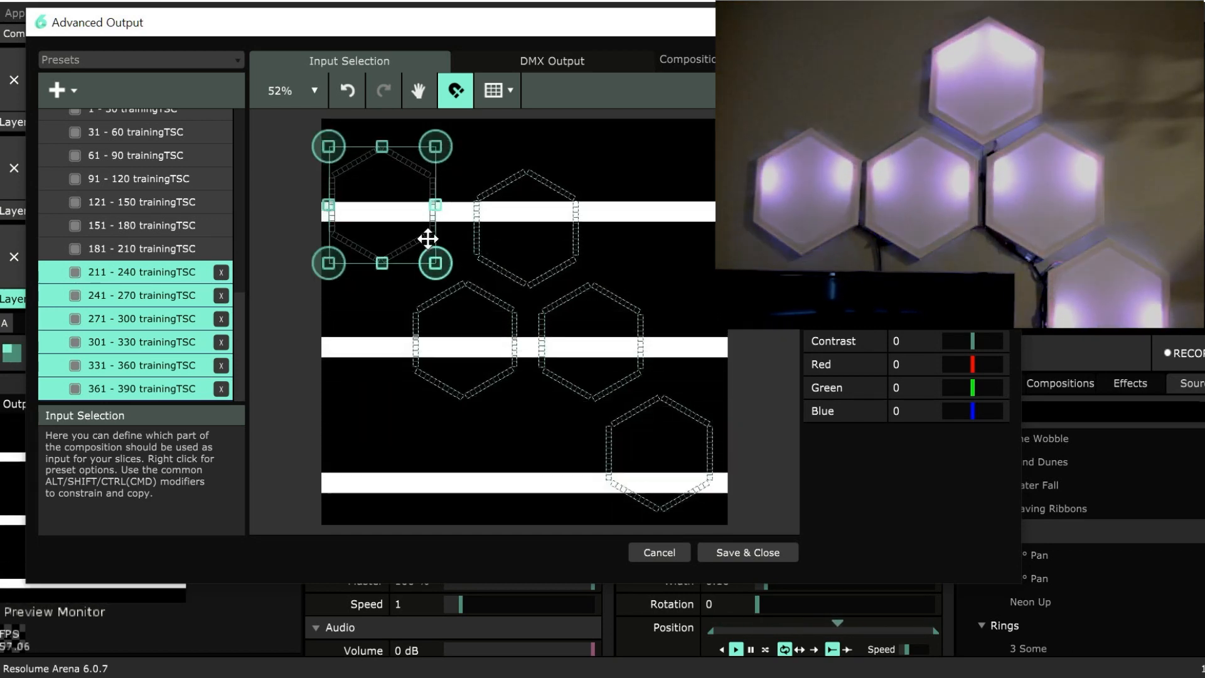
{"action": "left_click_drag", "start_coordinate": [427, 237], "coordinate": [393, 371]}
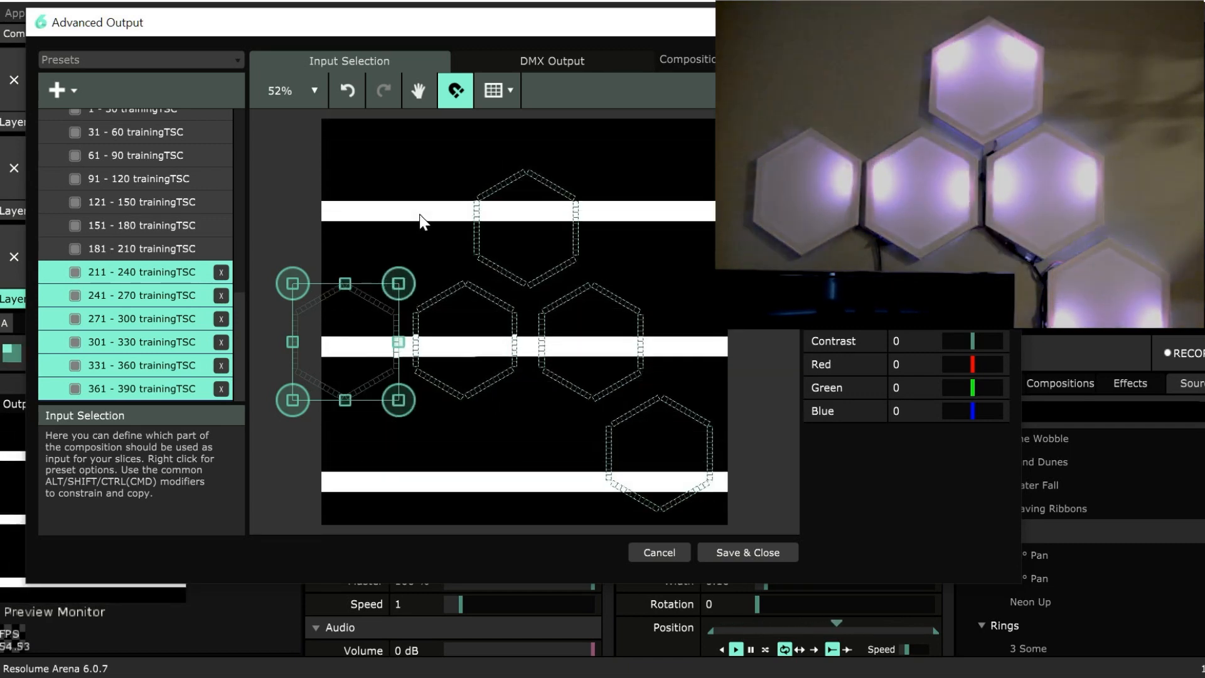
Select all five hexagons, scale them down slightly, and position them so they all fit inside the composition.
{"action": "left_click_drag", "start_coordinate": [263, 124], "coordinate": [728, 514]}
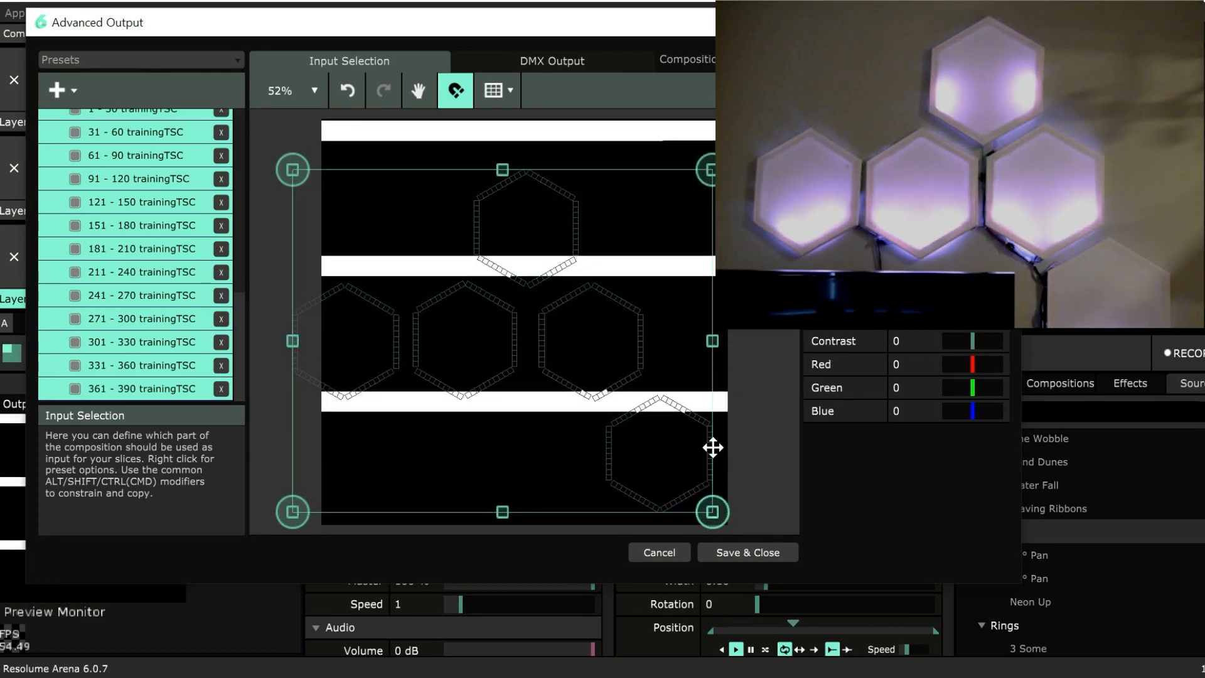
{"action": "left_click_drag", "start_coordinate": [713, 446], "coordinate": [732, 446]}
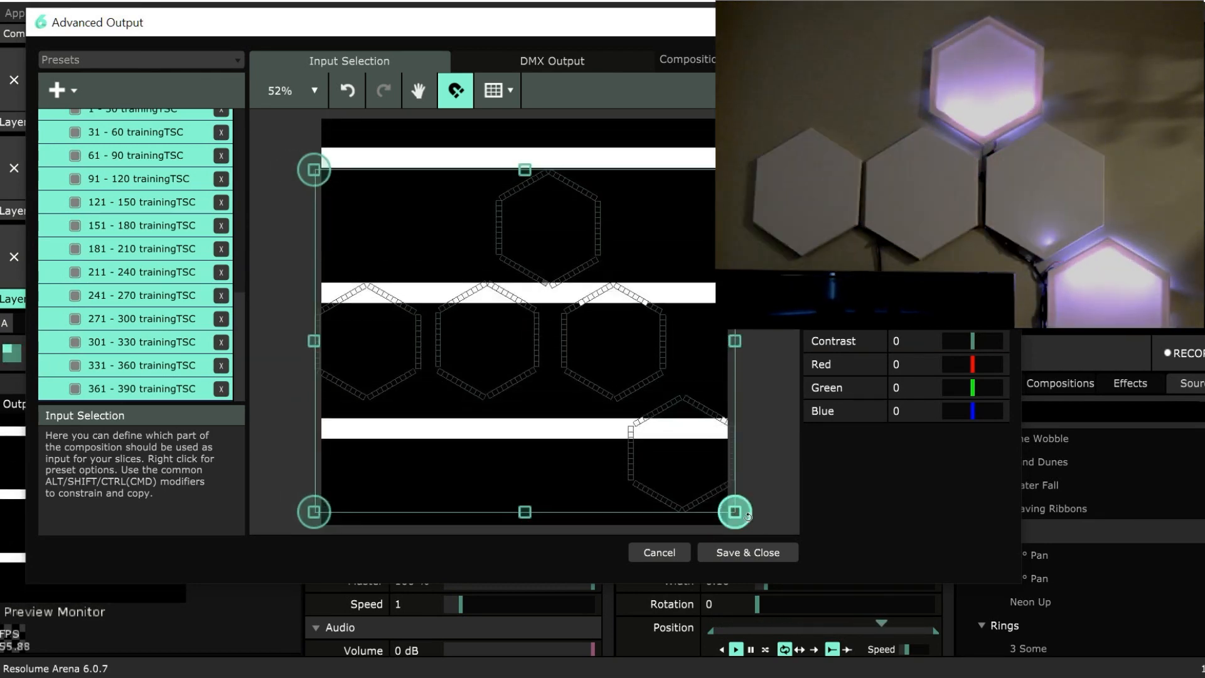
{"action": "left_click_drag", "start_coordinate": [734, 512], "coordinate": [709, 494]}
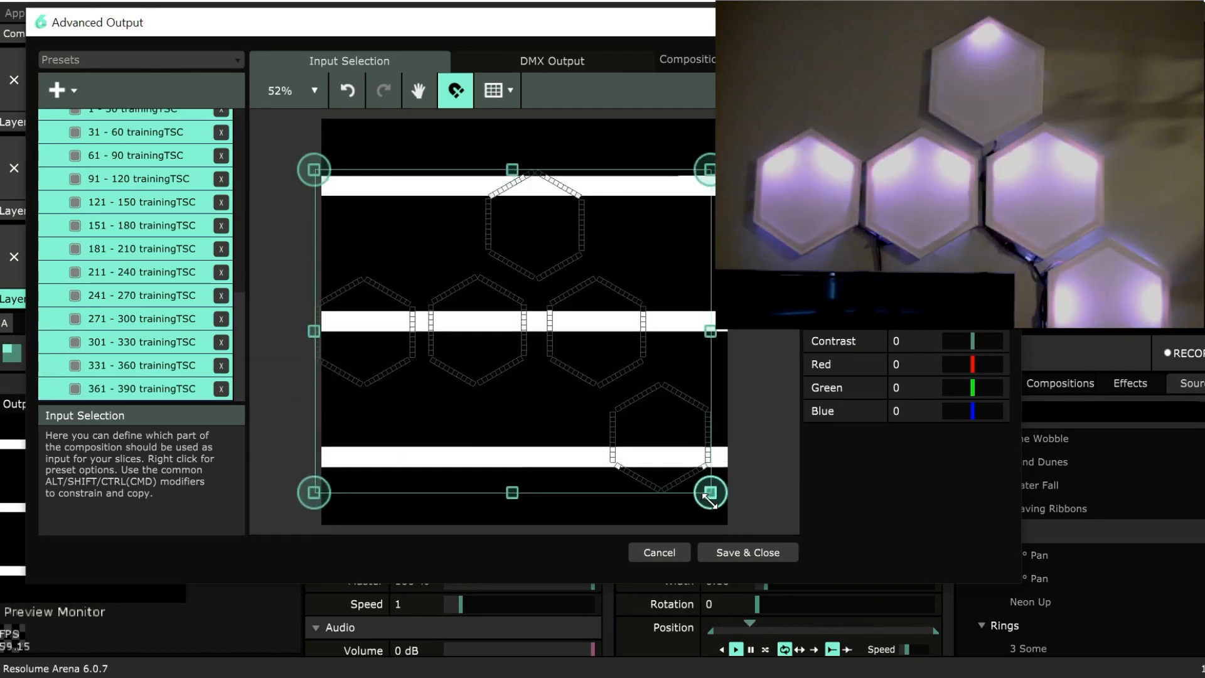
{"action": "left_click_drag", "start_coordinate": [692, 414], "coordinate": [701, 407]}
{"action": "left_click", "coordinate": [791, 339]}
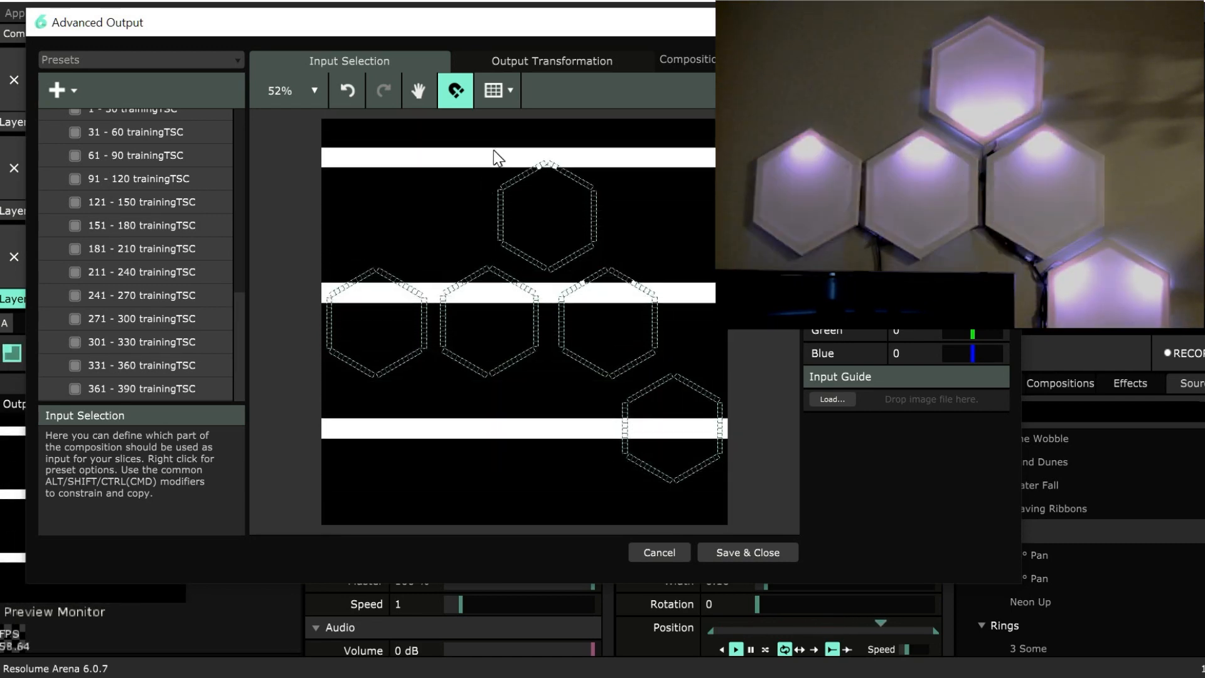
Select all fixtures of the topmost hexagon and nudge it down slightly toward the row of three hexagons.
{"action": "left_click_drag", "start_coordinate": [494, 150], "coordinate": [597, 244]}
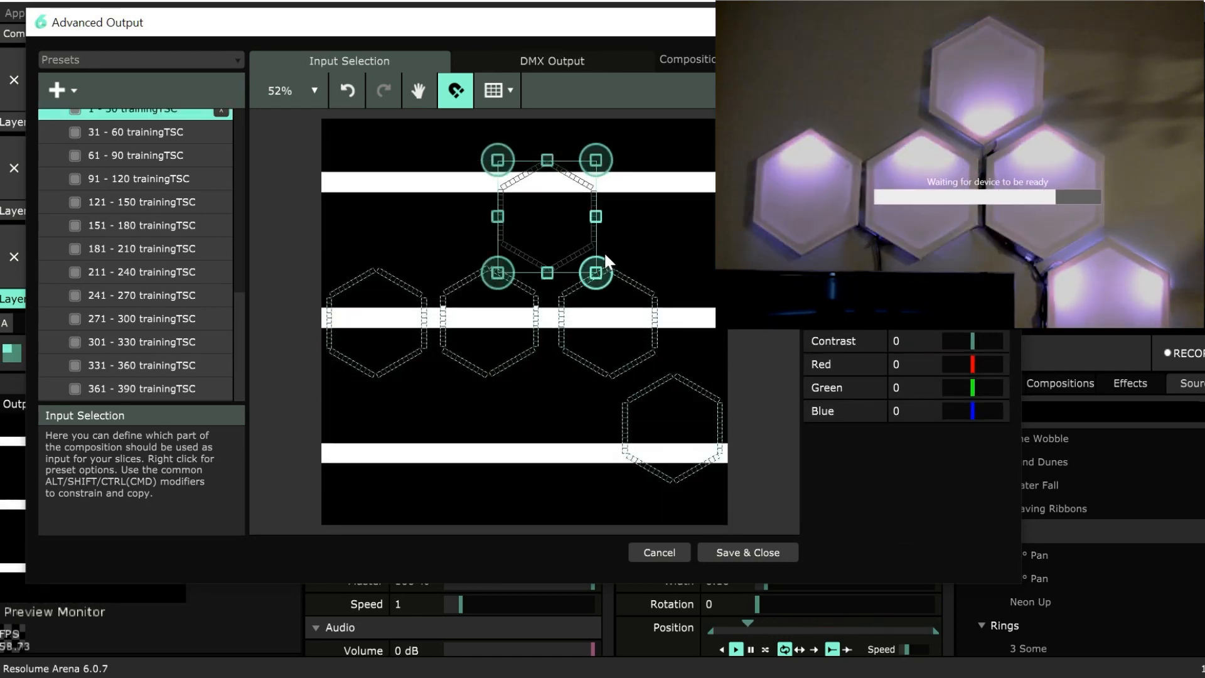
{"action": "key", "text": "Down"}
{"action": "key", "text": "Down"}
{"action": "key", "text": "Down"}
{"action": "key", "text": "Down"}
{"action": "key", "text": "Down"}
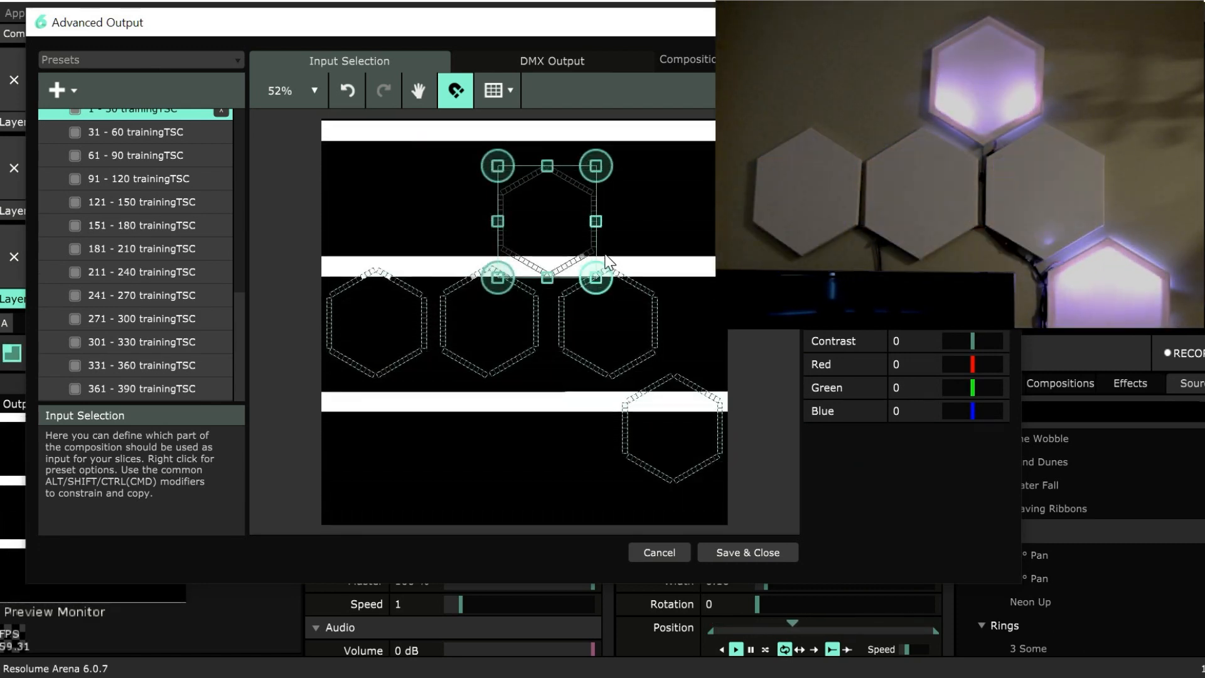
Select the lowest hexagon, nudge it up closer to the row of three, and save and close the output setup.
{"action": "left_click_drag", "start_coordinate": [752, 357], "coordinate": [612, 487]}
{"action": "left_click", "coordinate": [759, 448]}
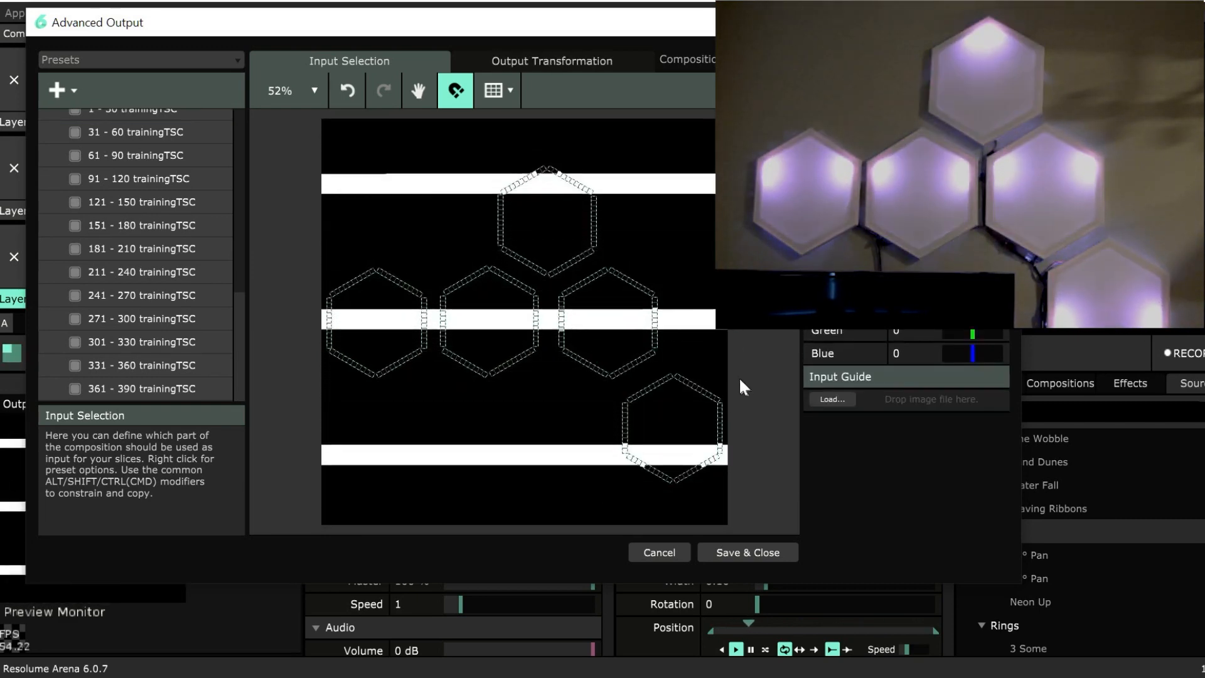
{"action": "left_click_drag", "start_coordinate": [740, 369], "coordinate": [622, 484]}
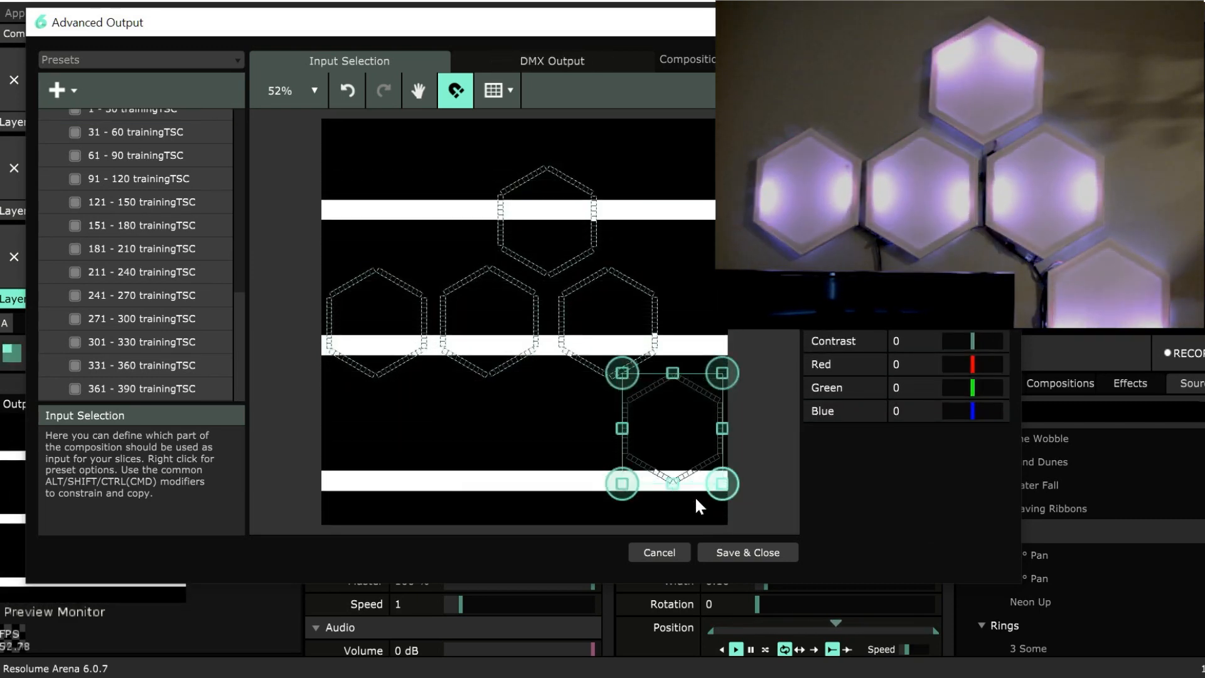
{"action": "key", "text": "Up"}
{"action": "key", "text": "Up"}
{"action": "key", "text": "Up"}
{"action": "key", "text": "Up"}
{"action": "key", "text": "Up"}
{"action": "key", "text": "Up"}
{"action": "key", "text": "Up"}
{"action": "key", "text": "Up"}
{"action": "key", "text": "Up"}
{"action": "key", "text": "Up"}
{"action": "key", "text": "Up"}
{"action": "key", "text": "Up"}
{"action": "key", "text": "Up"}
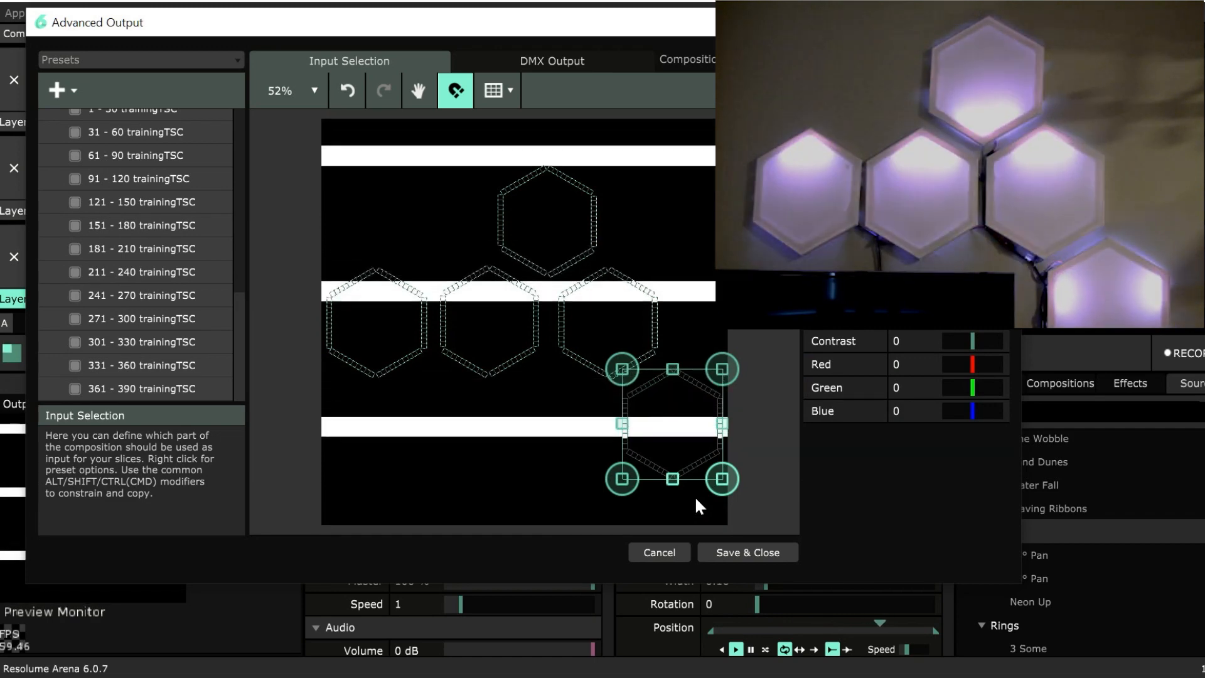
{"action": "key", "text": "Up"}
{"action": "key", "text": "Up"}
{"action": "key", "text": "Up"}
{"action": "key", "text": "Up"}
{"action": "key", "text": "Up"}
{"action": "key", "text": "Up"}
{"action": "key", "text": "Up"}
{"action": "key", "text": "Up"}
{"action": "key", "text": "Up"}
{"action": "key", "text": "Up"}
{"action": "key", "text": "Up"}
{"action": "key", "text": "Up"}
{"action": "key", "text": "Up"}
{"action": "key", "text": "Up"}
{"action": "key", "text": "Up"}
{"action": "key", "text": "Up"}
{"action": "key", "text": "Up"}
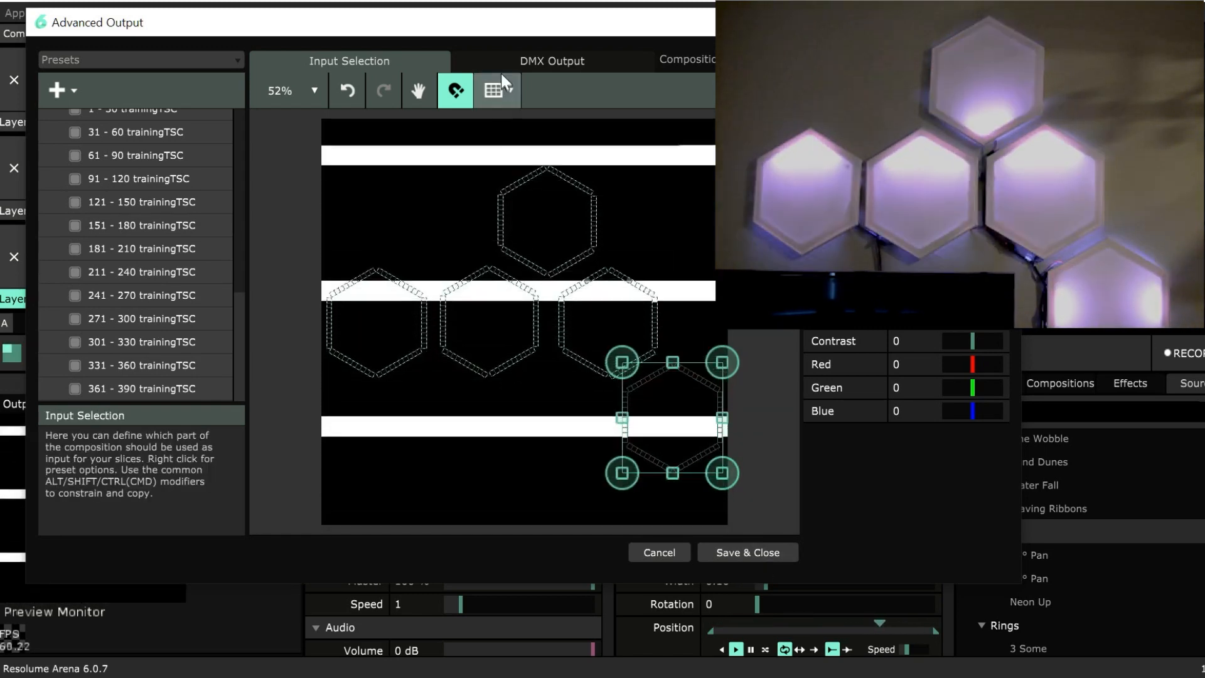
{"action": "left_click", "coordinate": [759, 551]}
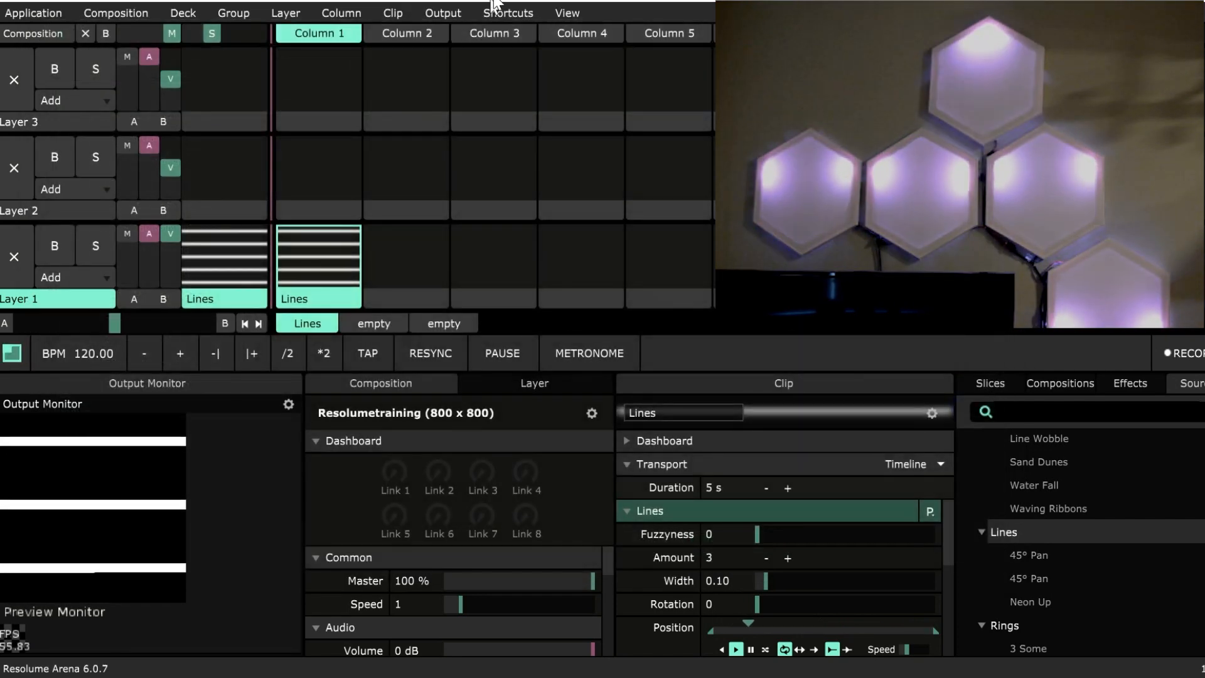
Reopen the advanced output setup and view the DMX channel layout of Lumiverse 2.
{"action": "left_click", "coordinate": [419, 8]}
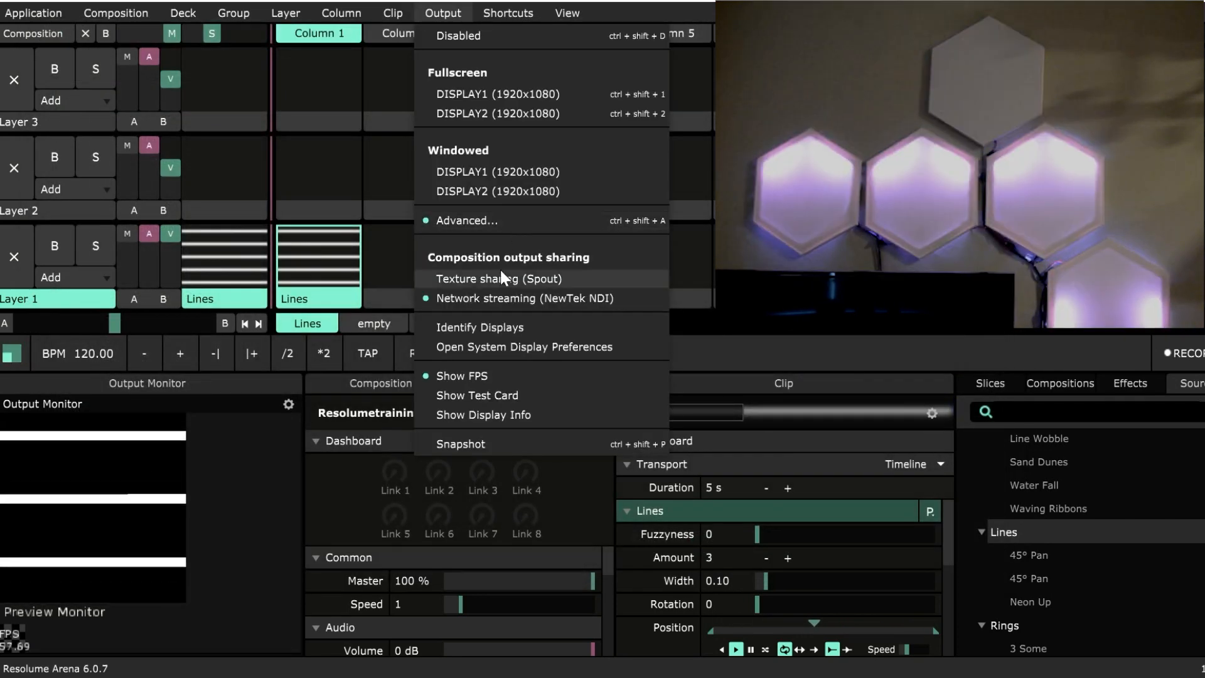
{"action": "left_click", "coordinate": [499, 213]}
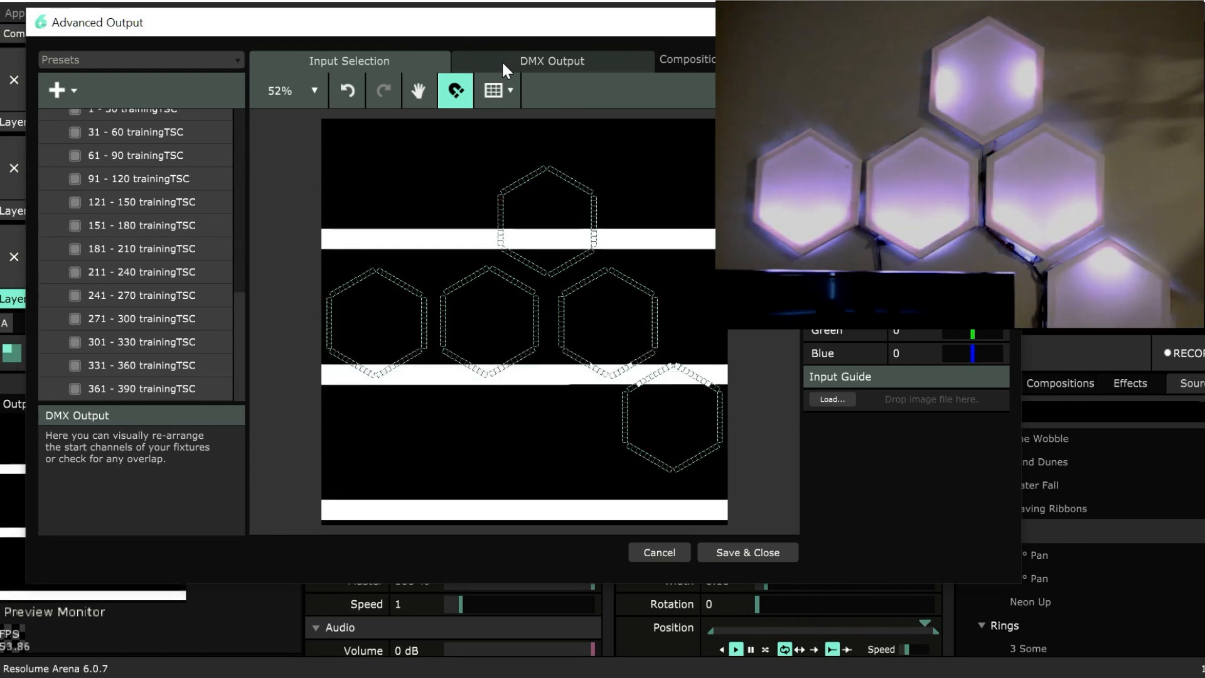
{"action": "left_click", "coordinate": [502, 60]}
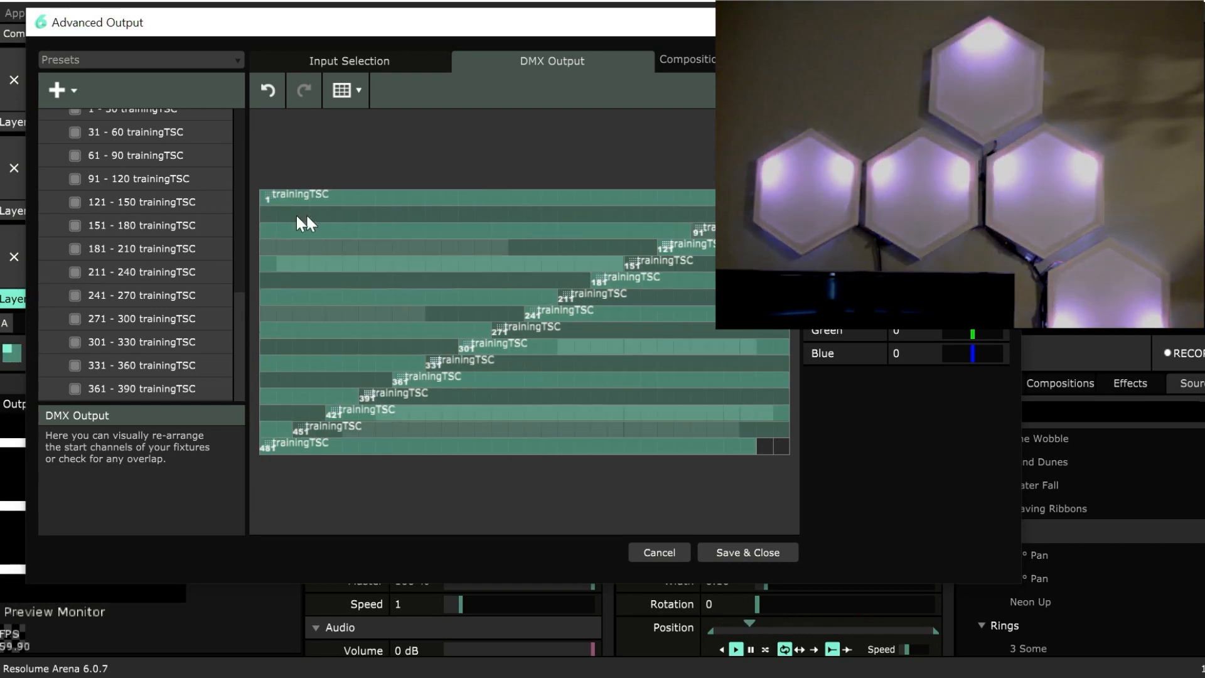
{"action": "scroll", "coordinate": [149, 198], "scroll_direction": "down", "scroll_amount": 5}
{"action": "scroll", "coordinate": [149, 198], "scroll_direction": "up", "scroll_amount": 2}
{"action": "left_click", "coordinate": [179, 341]}
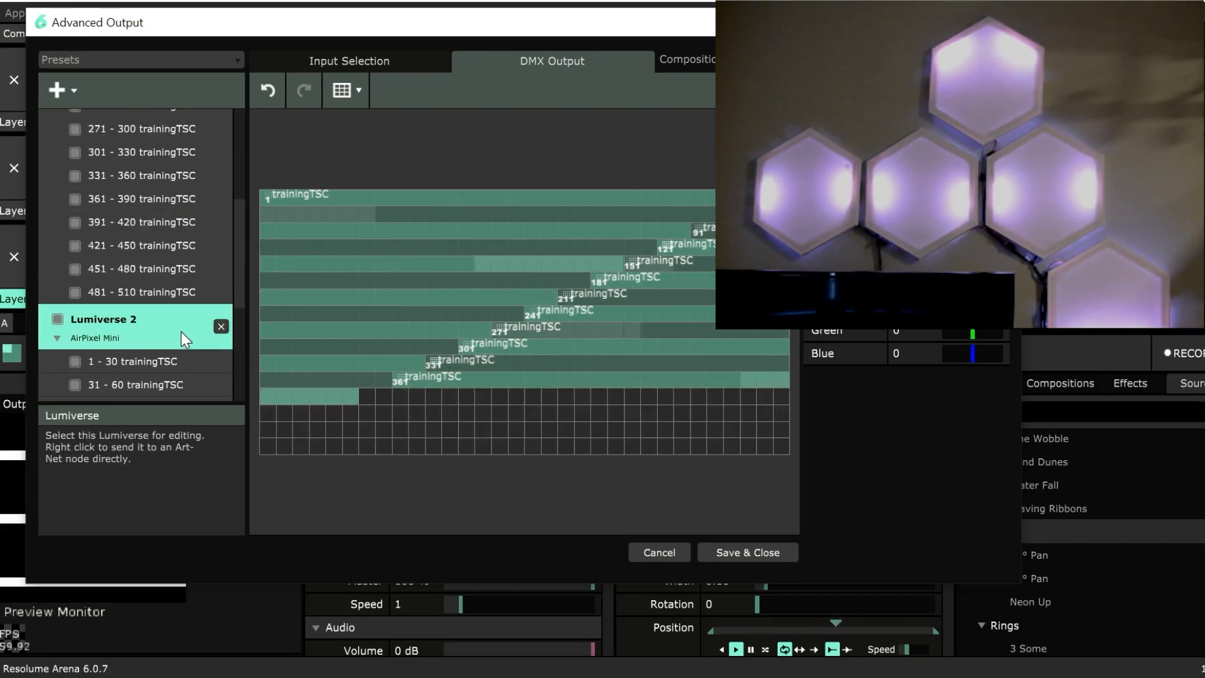
Examine the fixture starting at channel 361 in Lumiverse 2's DMX layout, and return to the input selection before saving and closing the setup.
{"action": "scroll", "coordinate": [225, 333], "scroll_direction": "up", "scroll_amount": 3}
{"action": "scroll", "coordinate": [228, 339], "scroll_direction": "down", "scroll_amount": 4}
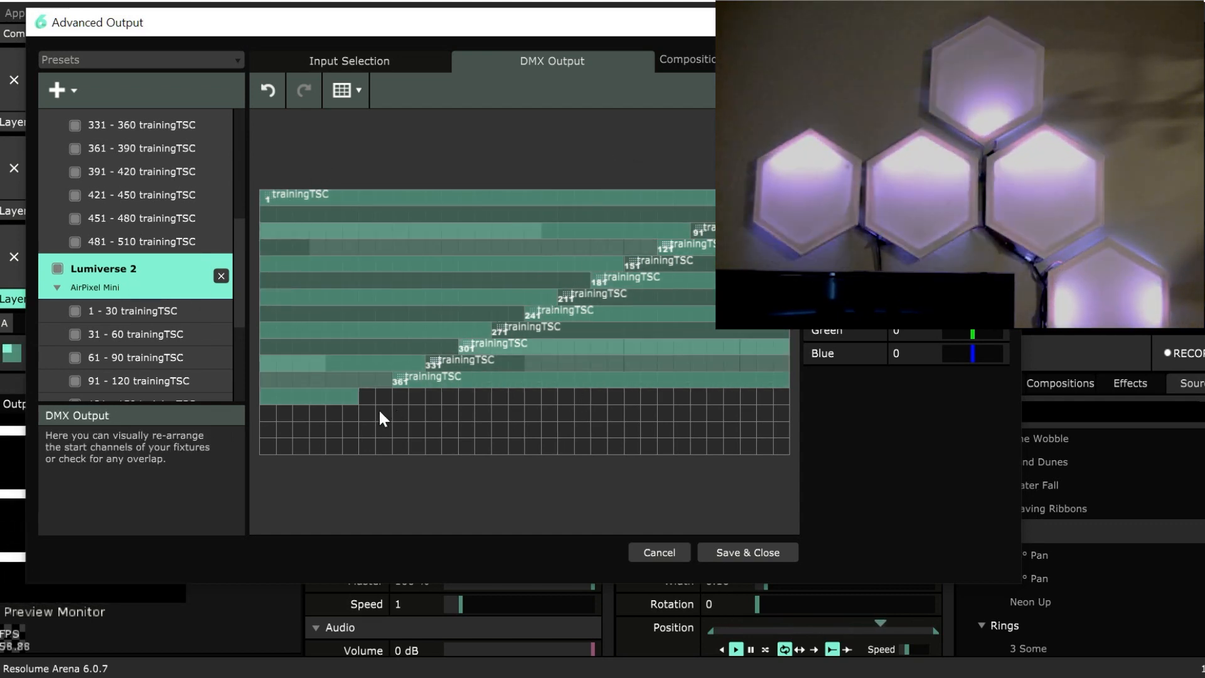
{"action": "mouse_move", "coordinate": [392, 377]}
{"action": "left_mouse_down"}
{"action": "mouse_move", "coordinate": [442, 397]}
{"action": "mouse_move", "coordinate": [439, 410]}
{"action": "mouse_move", "coordinate": [402, 382]}
{"action": "left_mouse_up"}
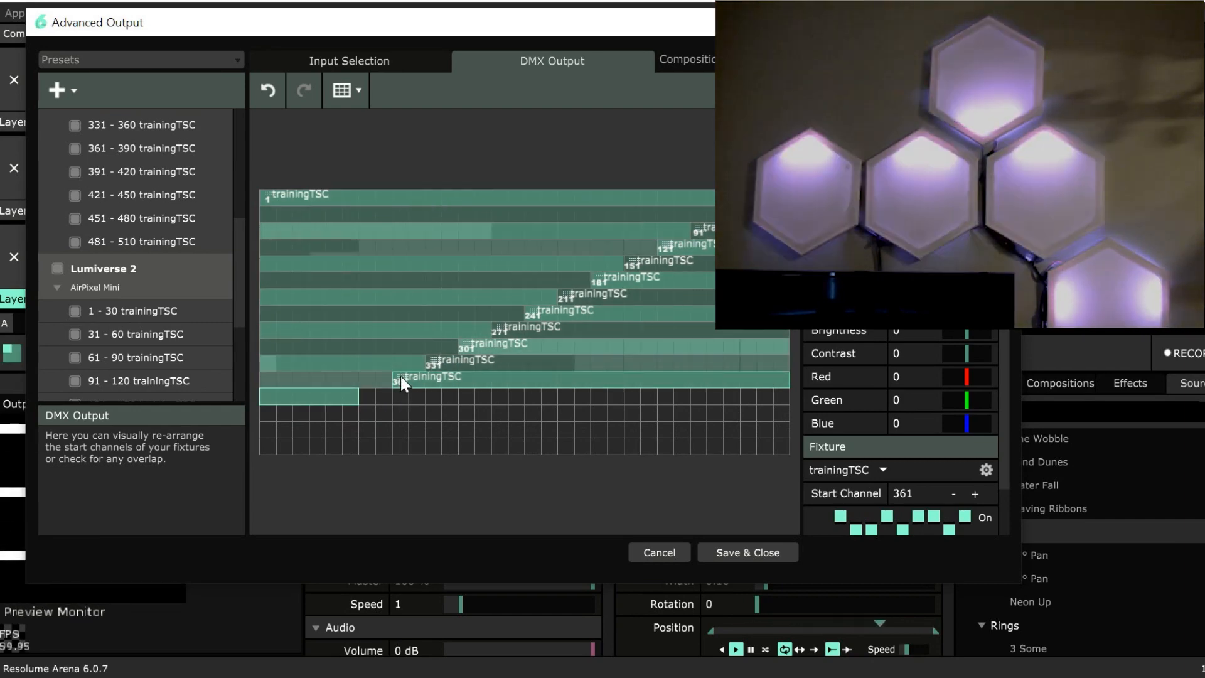
{"action": "mouse_move", "coordinate": [400, 375]}
{"action": "left_mouse_down"}
{"action": "mouse_move", "coordinate": [434, 423]}
{"action": "mouse_move", "coordinate": [533, 431]}
{"action": "mouse_move", "coordinate": [398, 382]}
{"action": "left_mouse_up"}
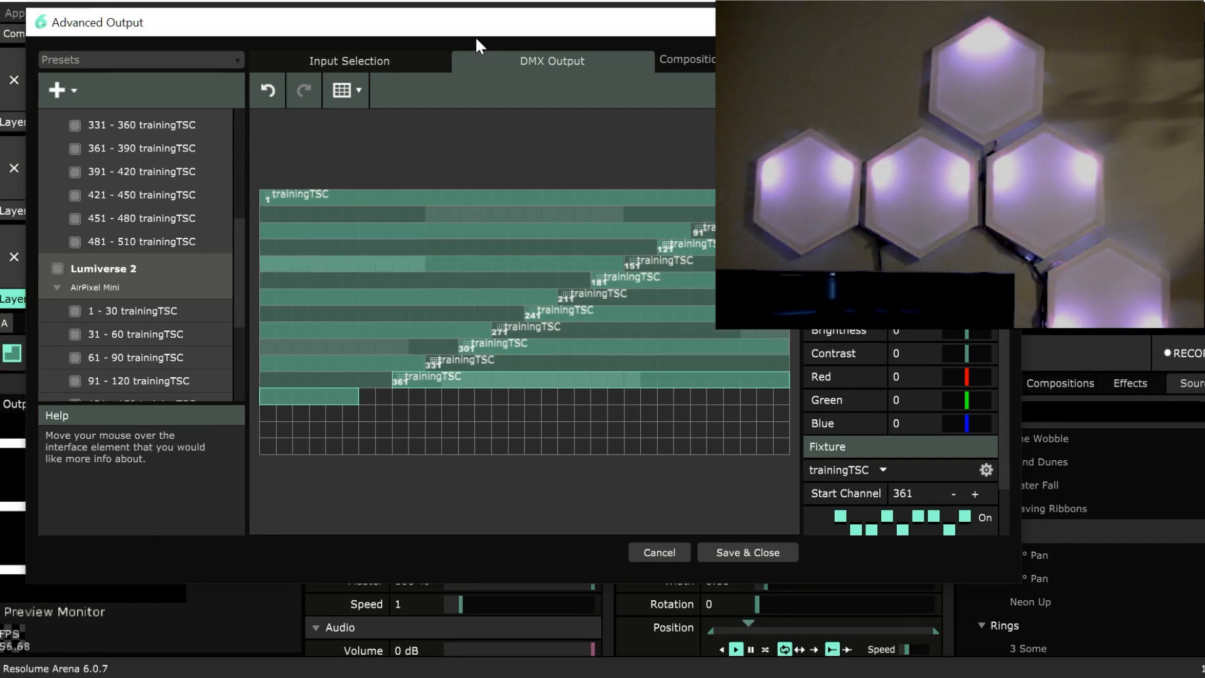
{"action": "left_click", "coordinate": [333, 60]}
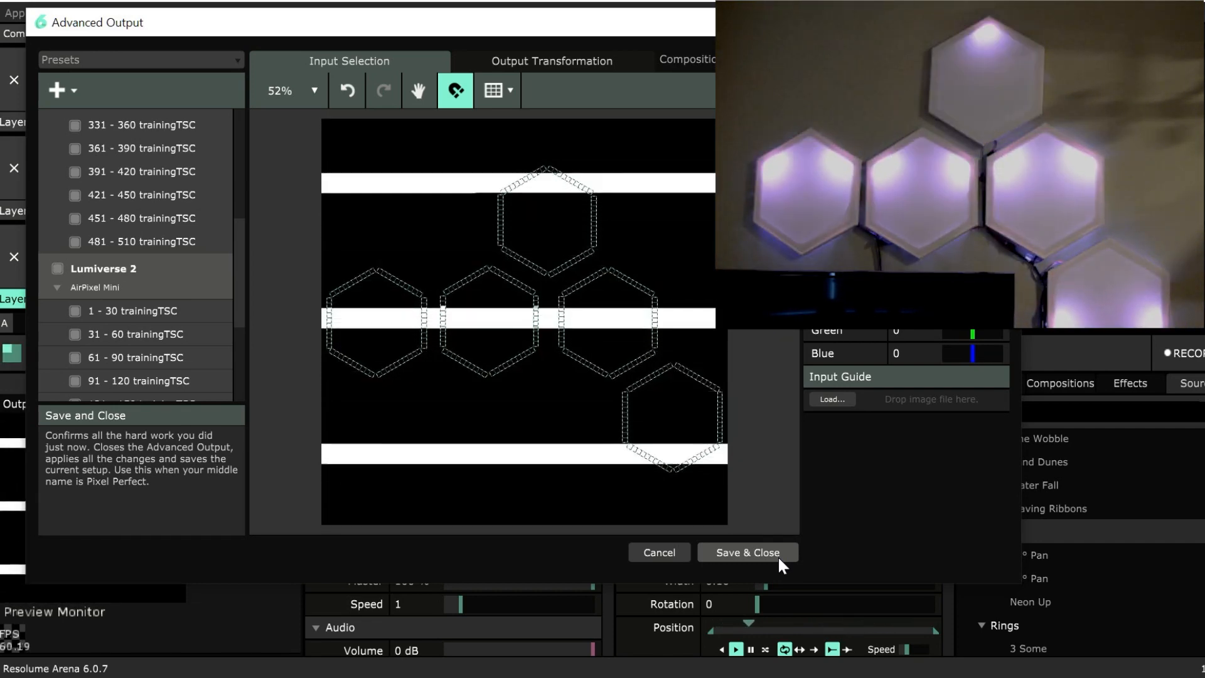
{"action": "left_click", "coordinate": [778, 554]}
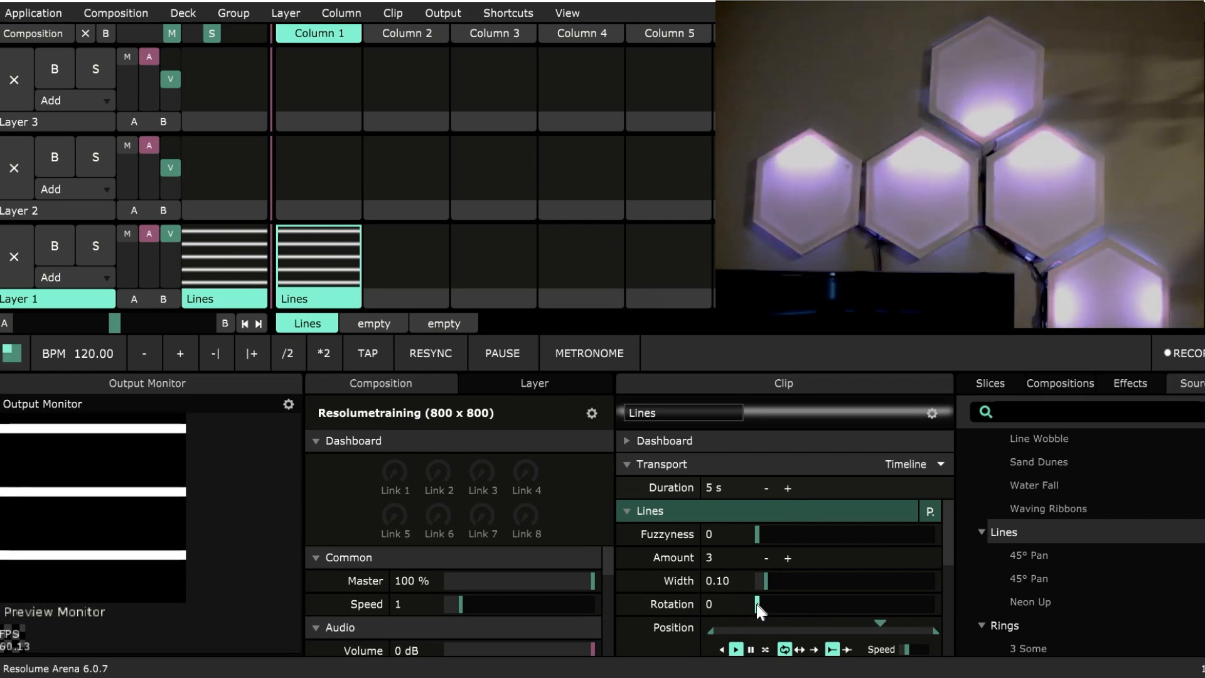
Set the Lines clip's rotation to 90.
{"action": "left_click_drag", "start_coordinate": [758, 605], "coordinate": [799, 612]}
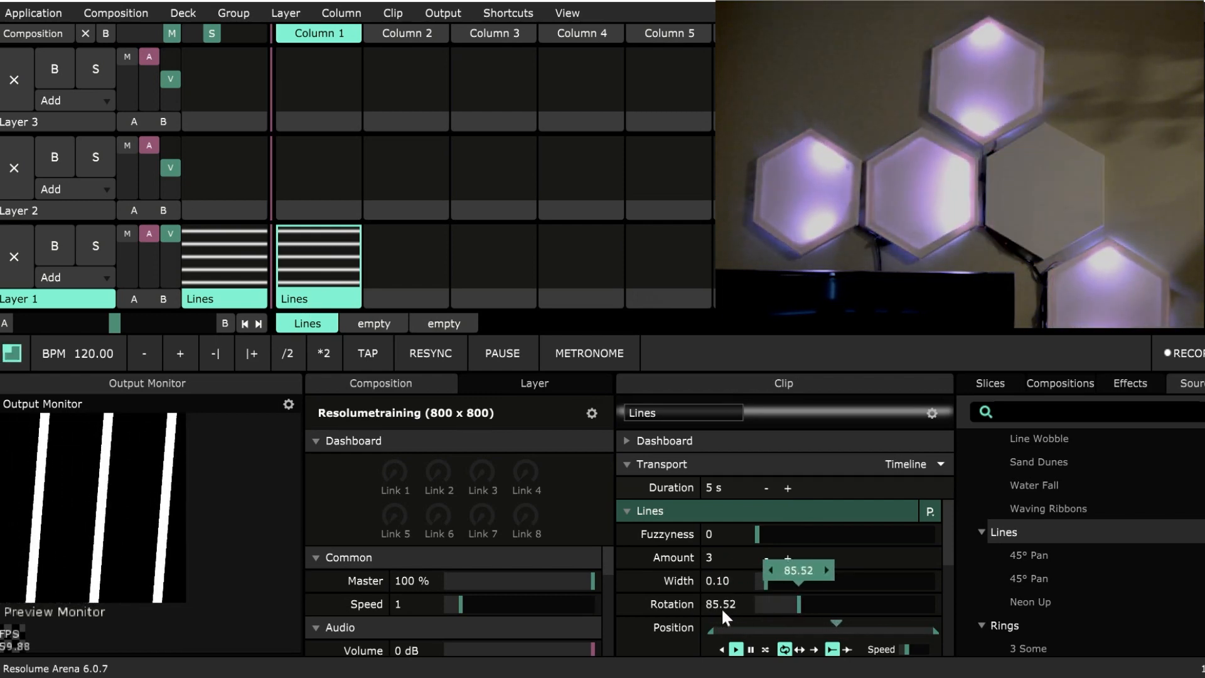
{"action": "double_click", "coordinate": [723, 610]}
{"action": "type", "text": "90"}
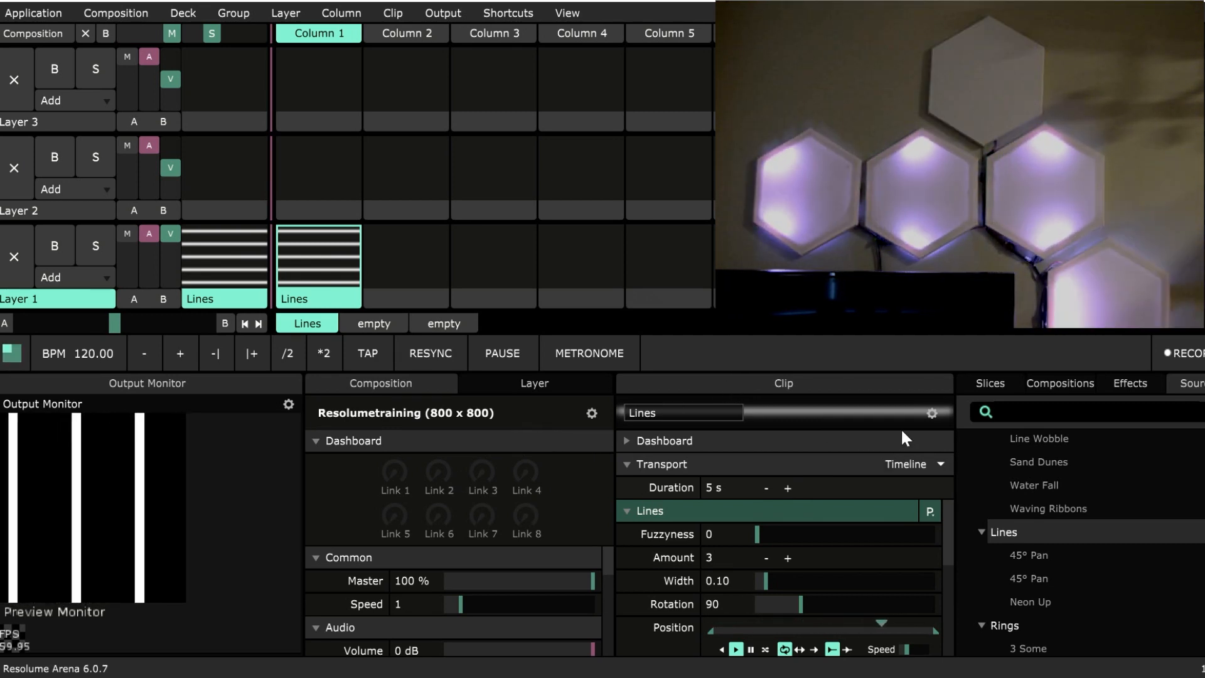
Examine the list of slices available from Lumiverse 1 and Lumiverse 2.
{"action": "left_click", "coordinate": [983, 389]}
{"action": "scroll", "coordinate": [1068, 499], "scroll_direction": "down", "scroll_amount": 5}
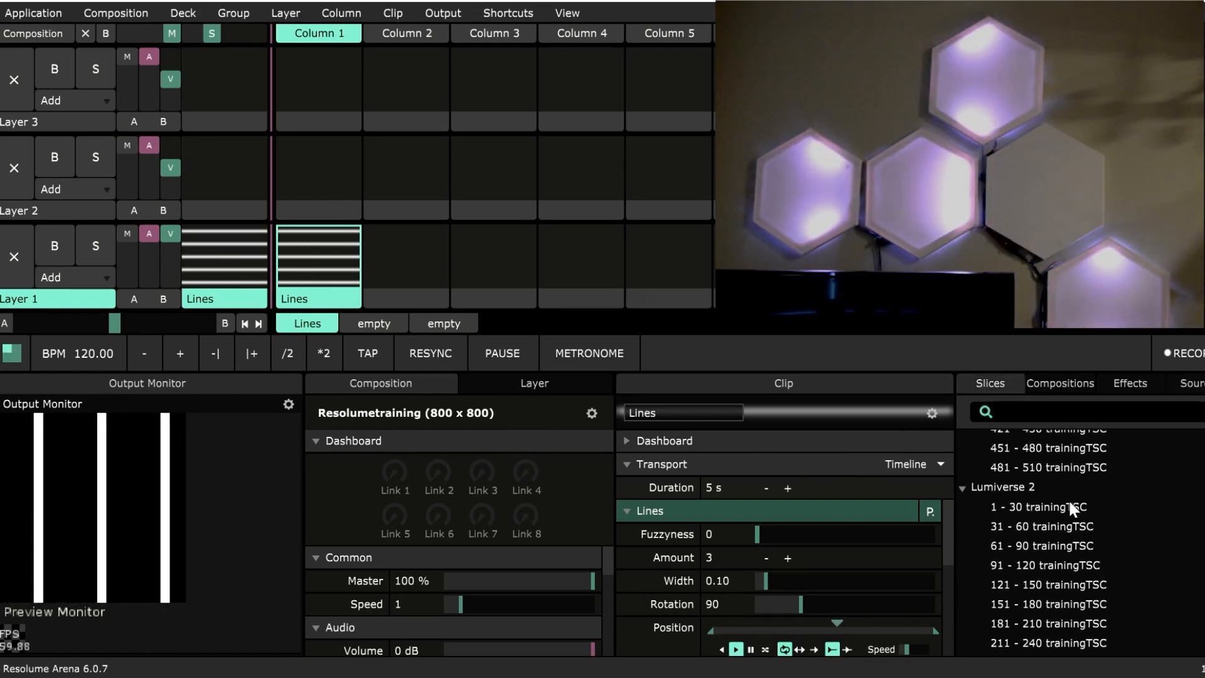
{"action": "scroll", "coordinate": [1070, 501], "scroll_direction": "up", "scroll_amount": 6}
{"action": "scroll", "coordinate": [1056, 499], "scroll_direction": "down", "scroll_amount": 2}
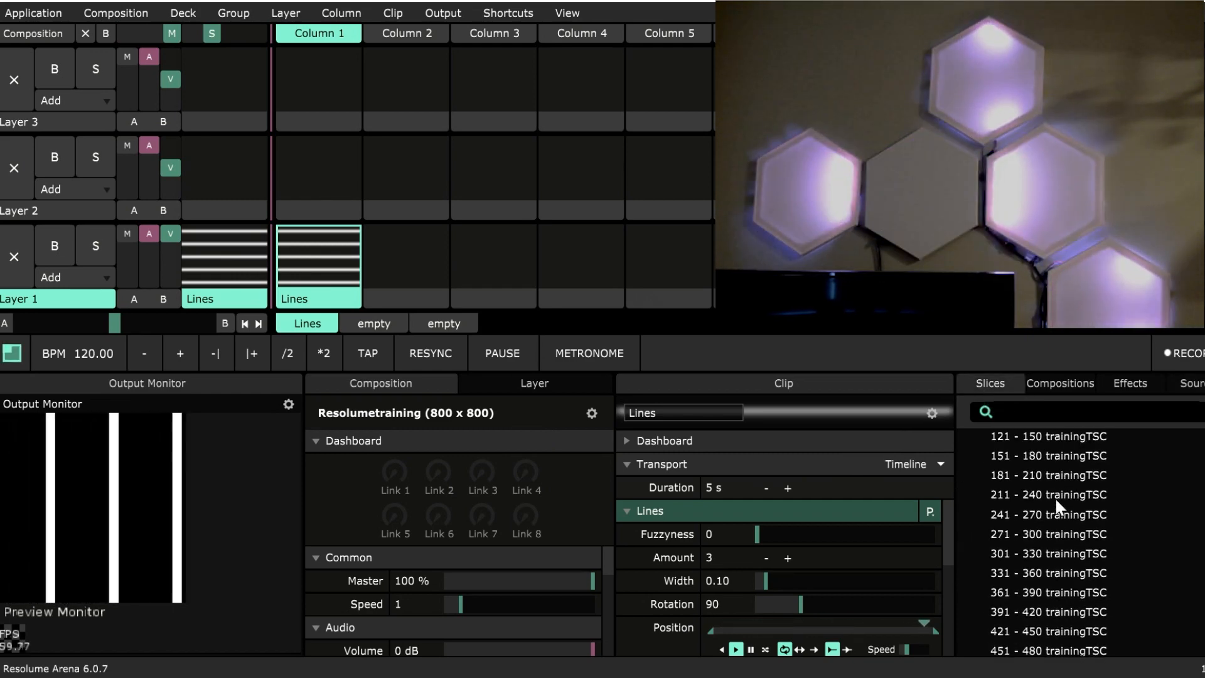
{"action": "scroll", "coordinate": [1056, 497], "scroll_direction": "down", "scroll_amount": 2}
{"action": "scroll", "coordinate": [1055, 497], "scroll_direction": "down", "scroll_amount": 2}
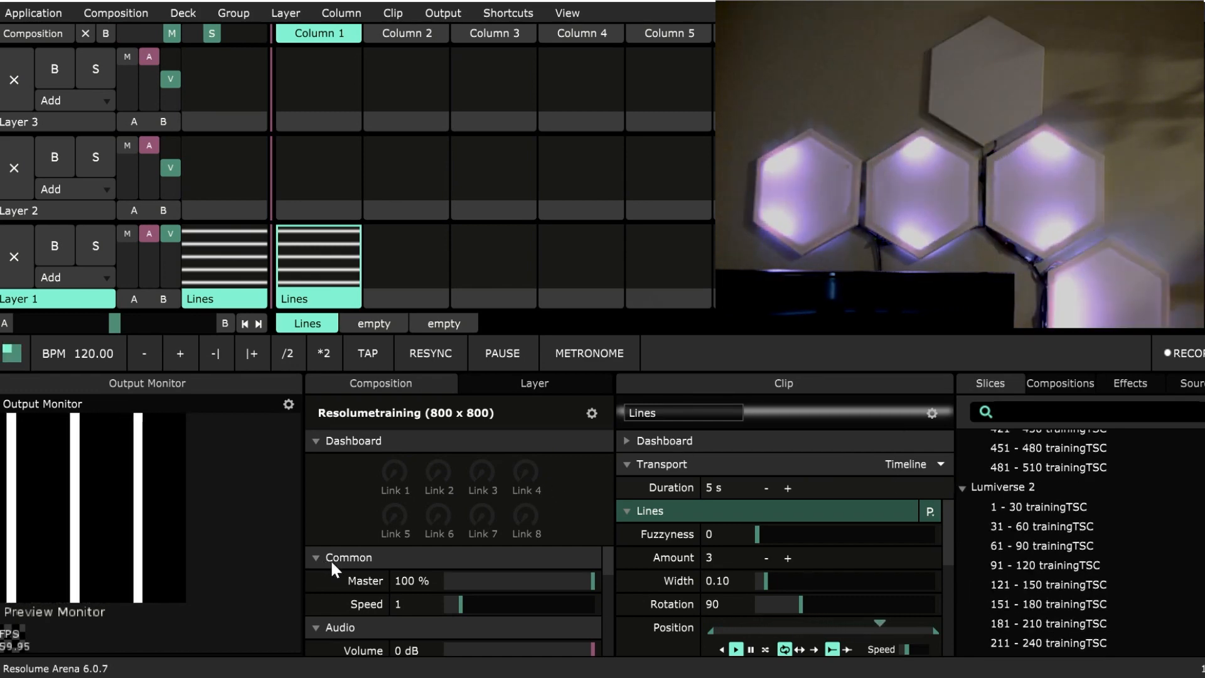
{"action": "scroll", "coordinate": [1103, 544], "scroll_direction": "down", "scroll_amount": 2}
{"action": "scroll", "coordinate": [1104, 548], "scroll_direction": "up", "scroll_amount": 8}
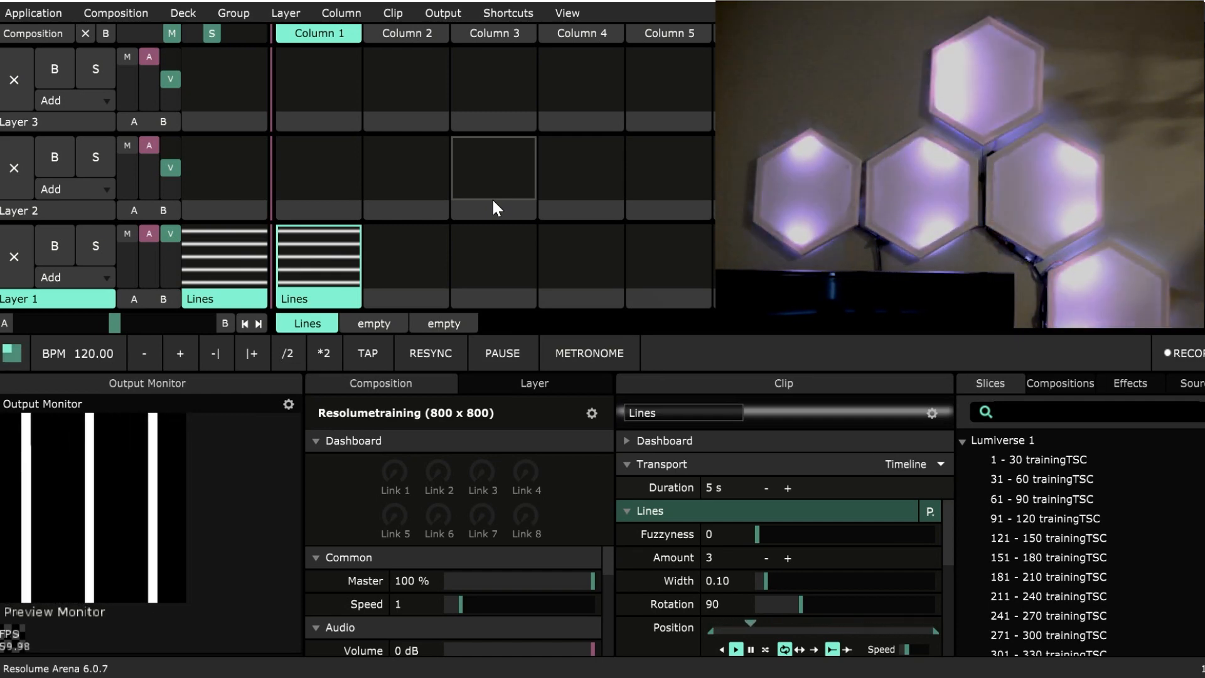
Reopen the advanced output setup, select Lumiverse 1, and move the setup window down to show its colour settings.
{"action": "left_click", "coordinate": [425, 12]}
{"action": "left_click", "coordinate": [425, 13]}
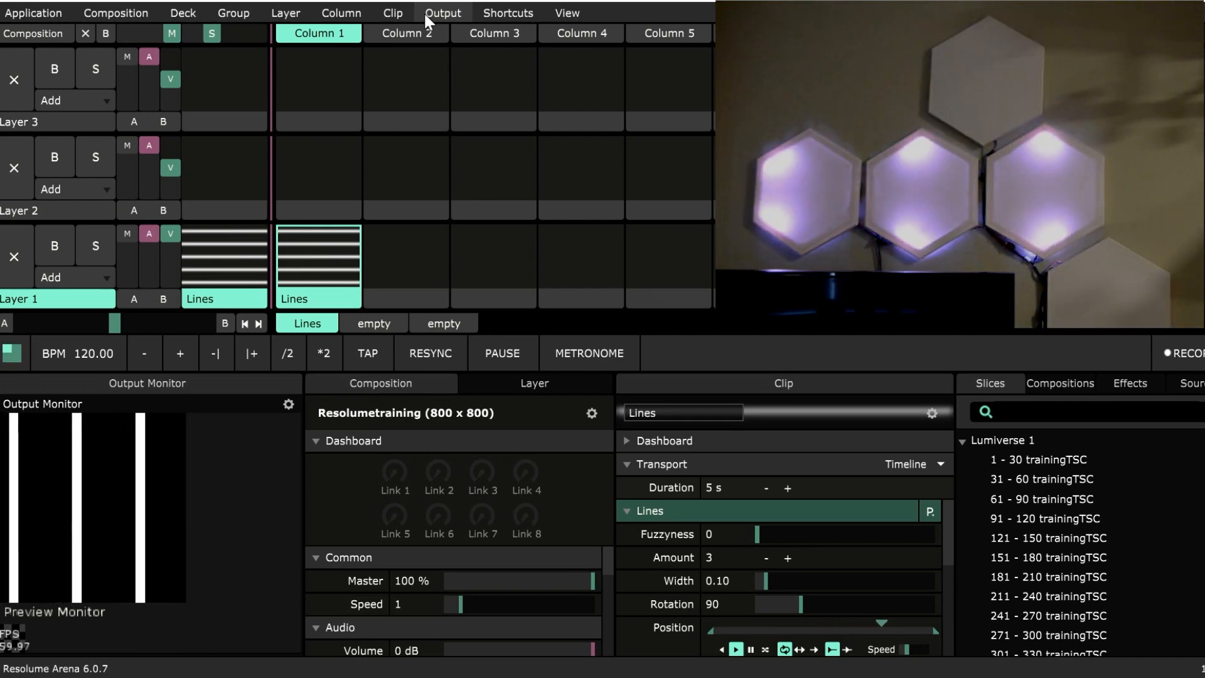
{"action": "left_click", "coordinate": [425, 14]}
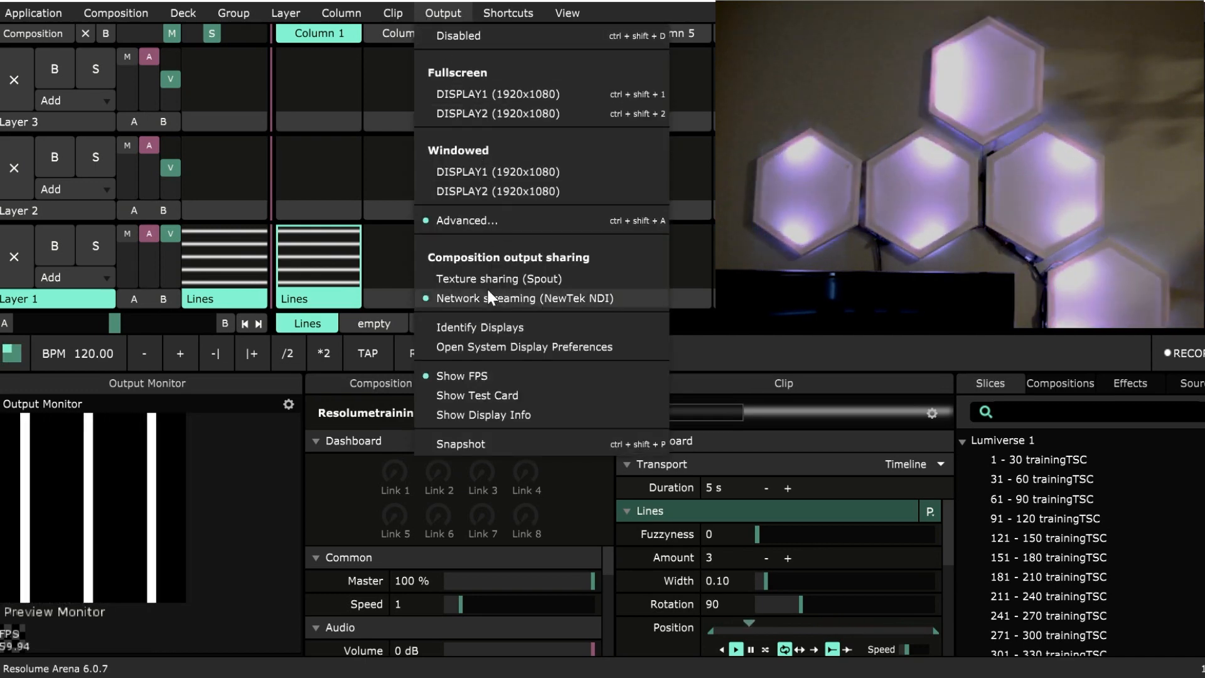
{"action": "left_click", "coordinate": [484, 221]}
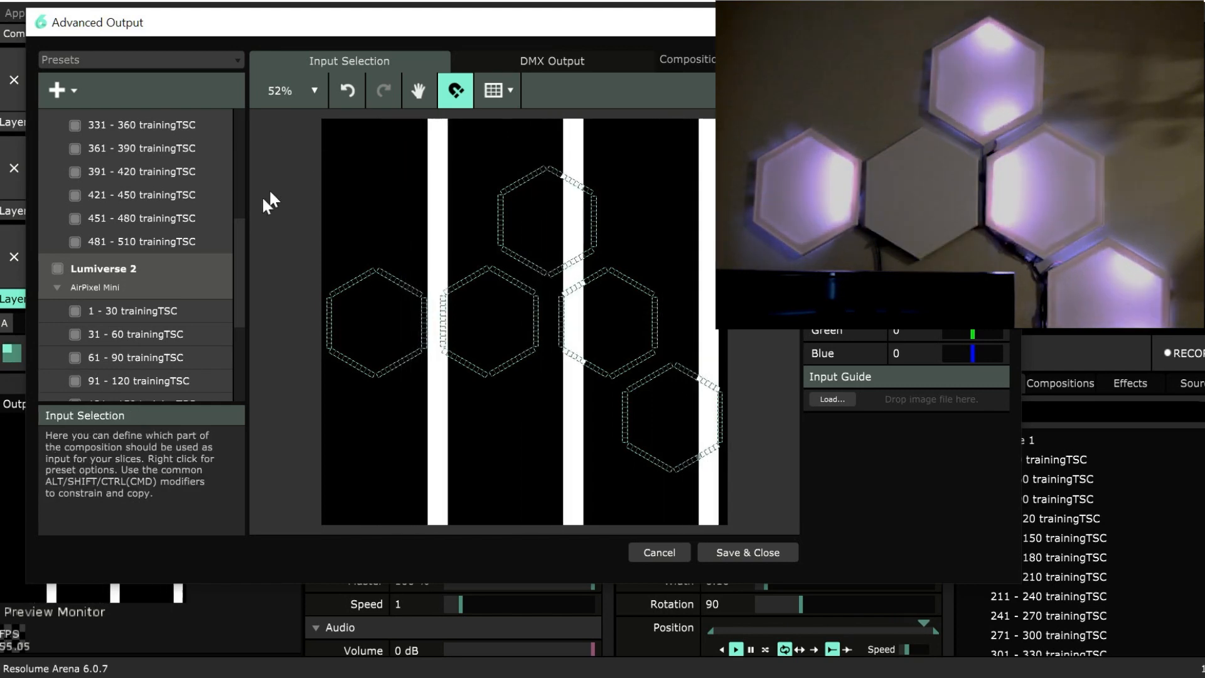
{"action": "left_click_drag", "start_coordinate": [241, 262], "coordinate": [240, 133]}
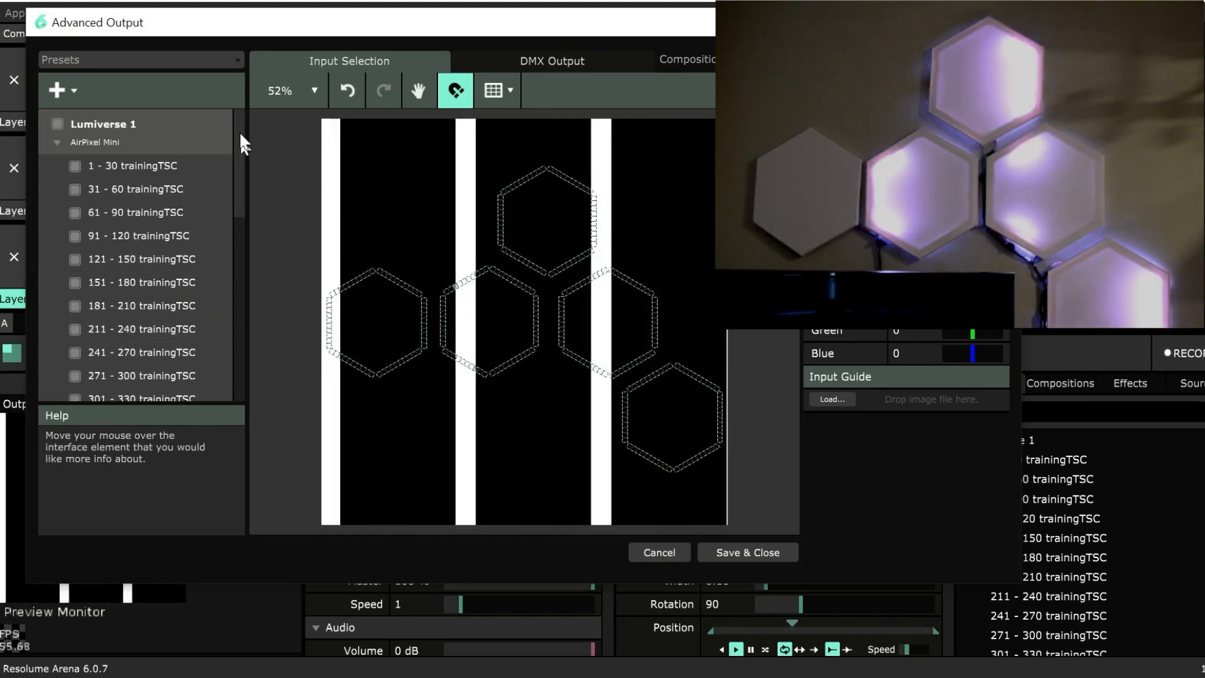
{"action": "left_click", "coordinate": [186, 133]}
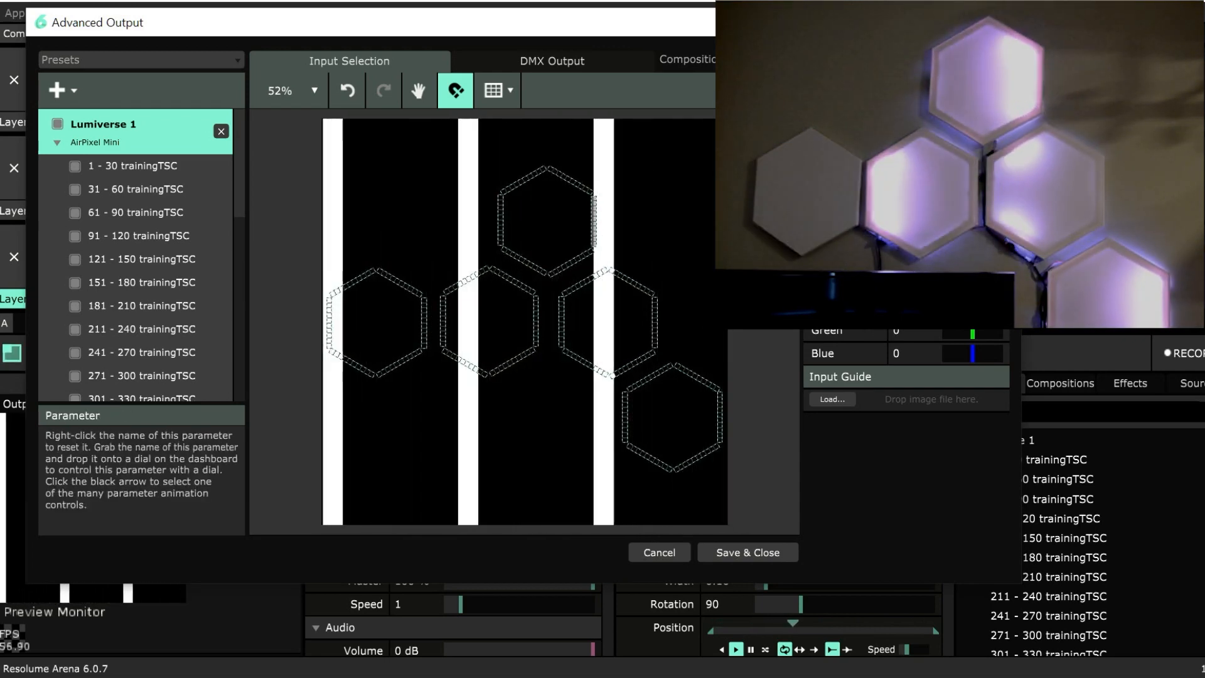
{"action": "left_click_drag", "start_coordinate": [475, 31], "coordinate": [530, 101]}
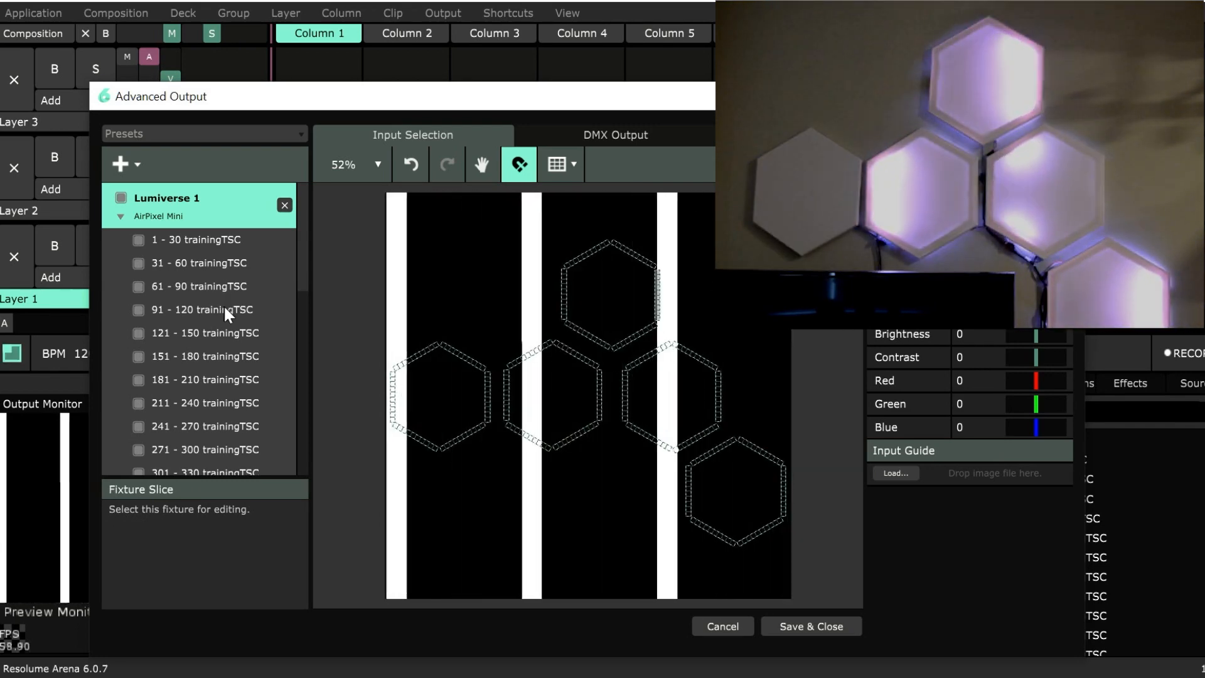
Inspect the brightness and colour settings of Lumiverse 1's 91 - 120 and 121 - 150 fixtures, clear the selection, and browse the fixture list.
{"action": "left_click", "coordinate": [224, 306]}
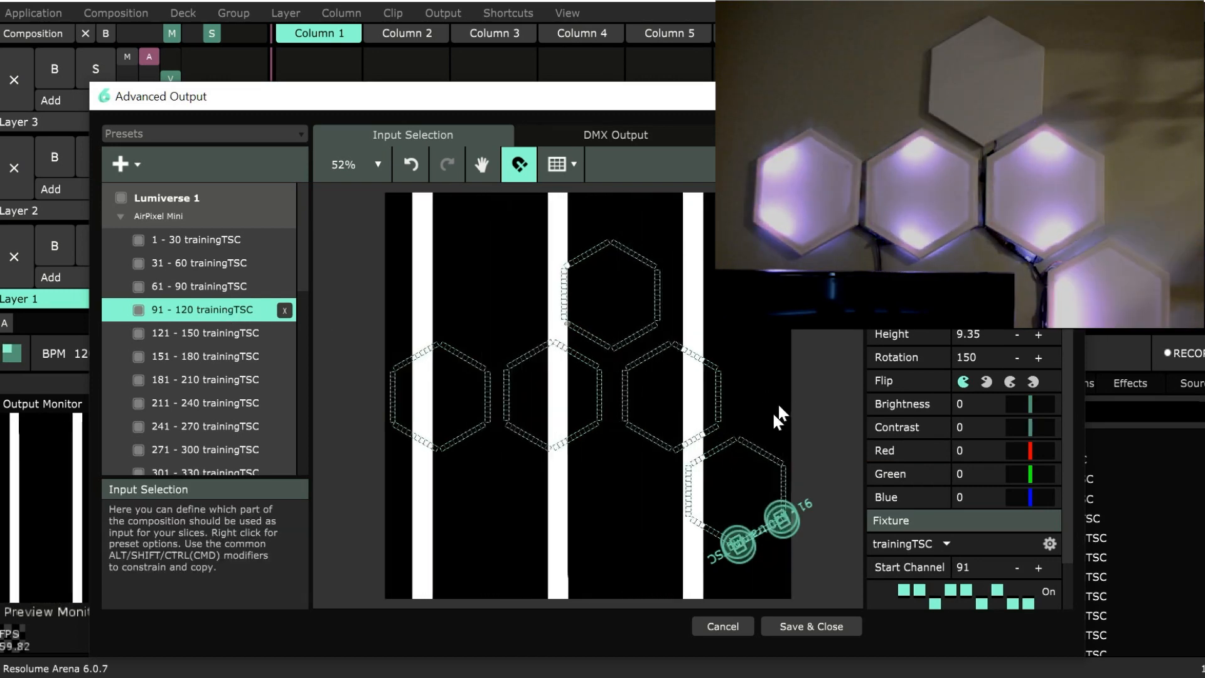
{"action": "left_click", "coordinate": [270, 332]}
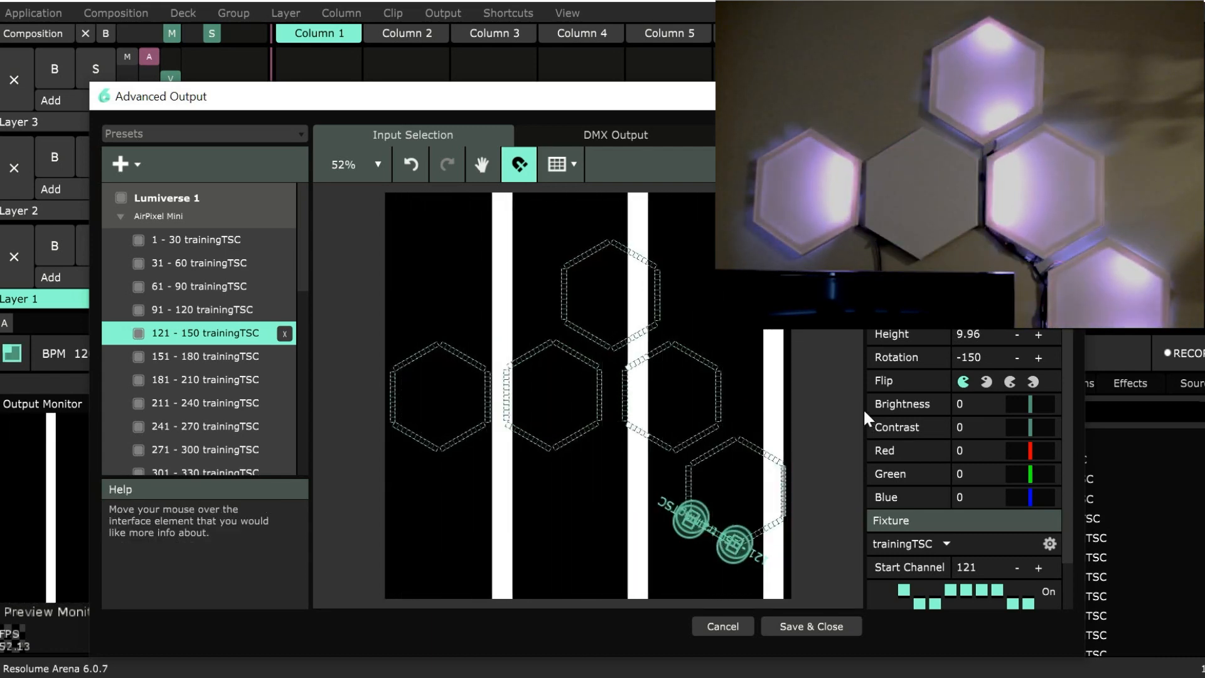
{"action": "mouse_move", "coordinate": [1039, 403]}
{"action": "left_mouse_down"}
{"action": "mouse_move", "coordinate": [863, 403]}
{"action": "mouse_move", "coordinate": [1055, 409]}
{"action": "mouse_move", "coordinate": [1079, 435]}
{"action": "mouse_move", "coordinate": [1031, 411]}
{"action": "left_mouse_up"}
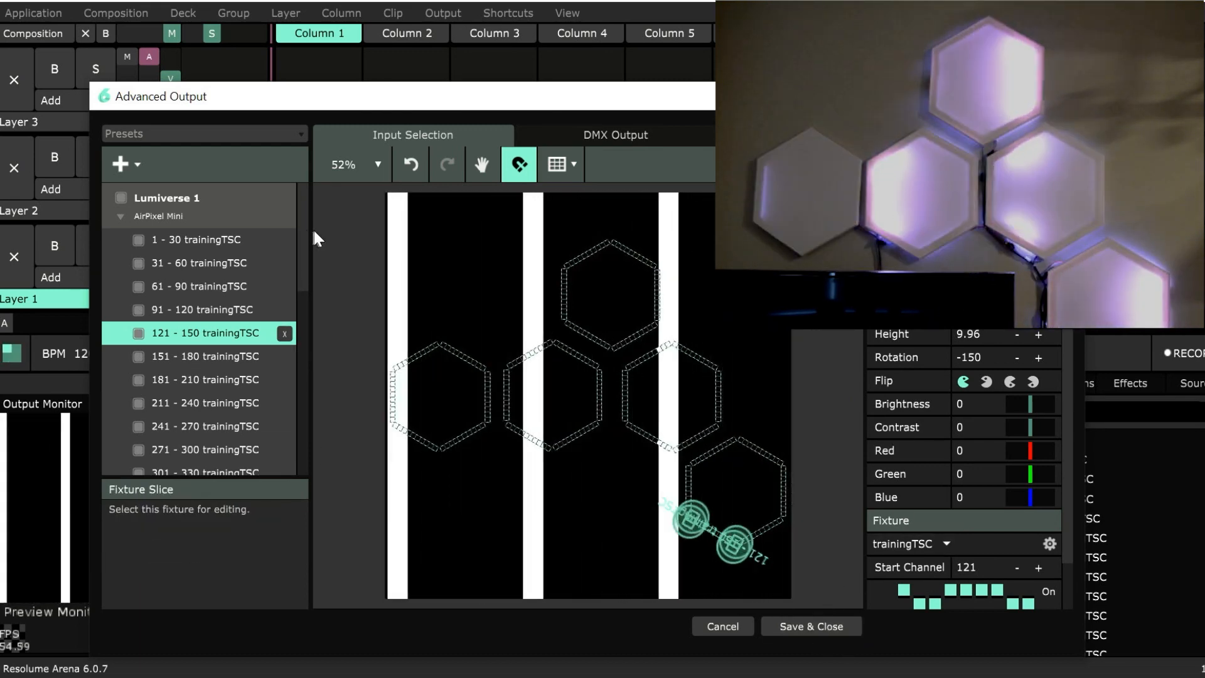
{"action": "left_click_drag", "start_coordinate": [303, 227], "coordinate": [325, 430]}
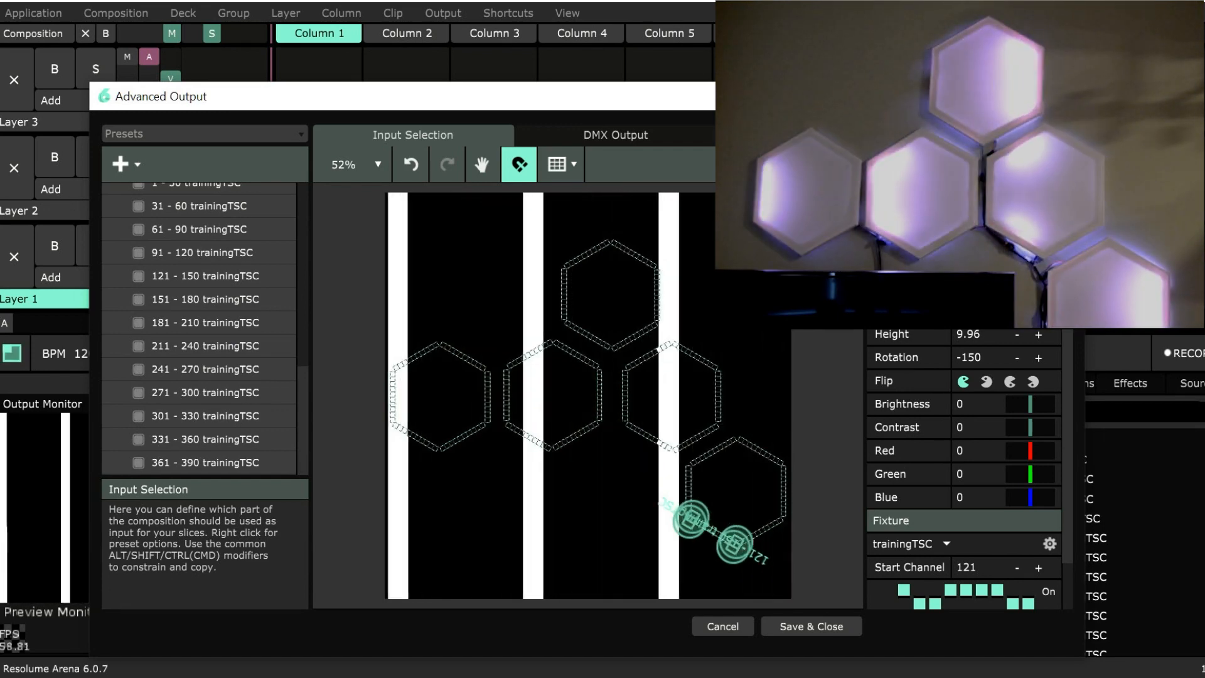
{"action": "left_click", "coordinate": [822, 302]}
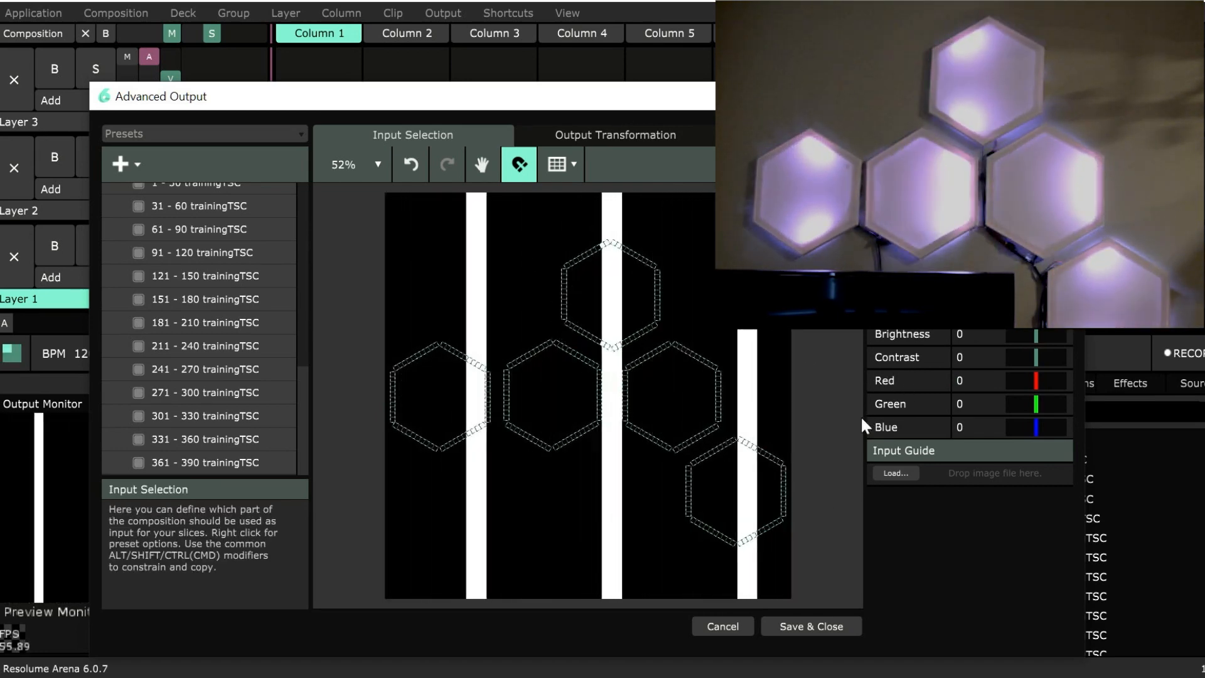
{"action": "scroll", "coordinate": [296, 315], "scroll_direction": "up", "scroll_amount": 5}
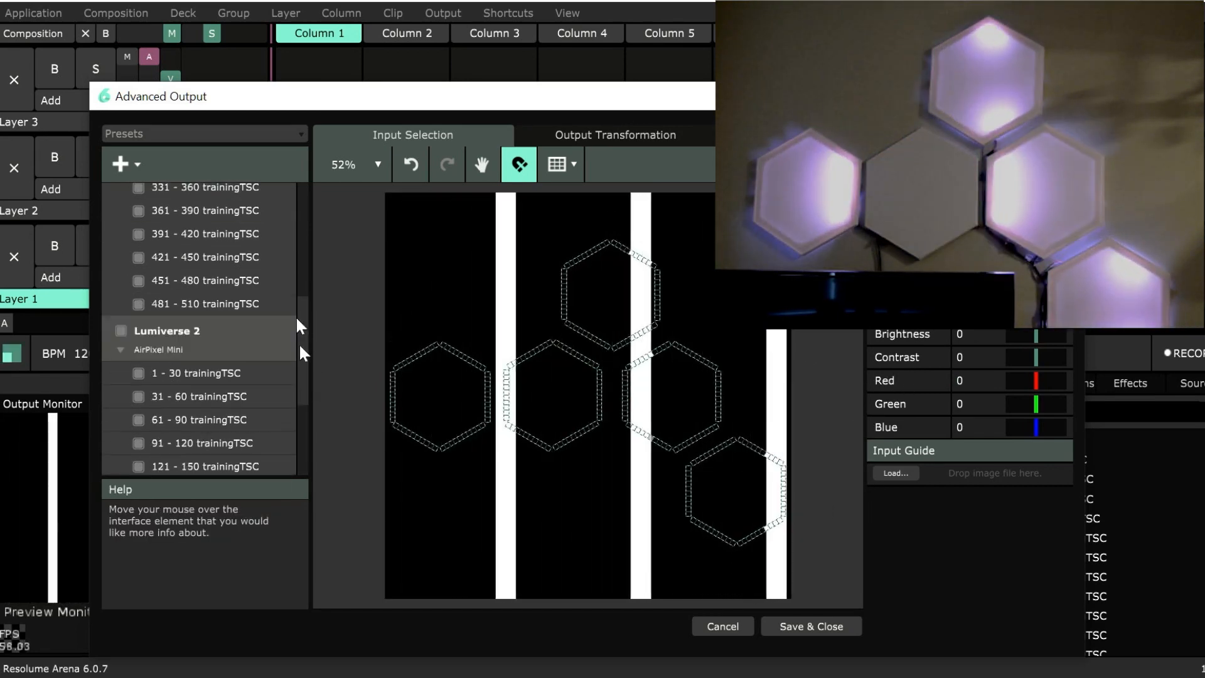